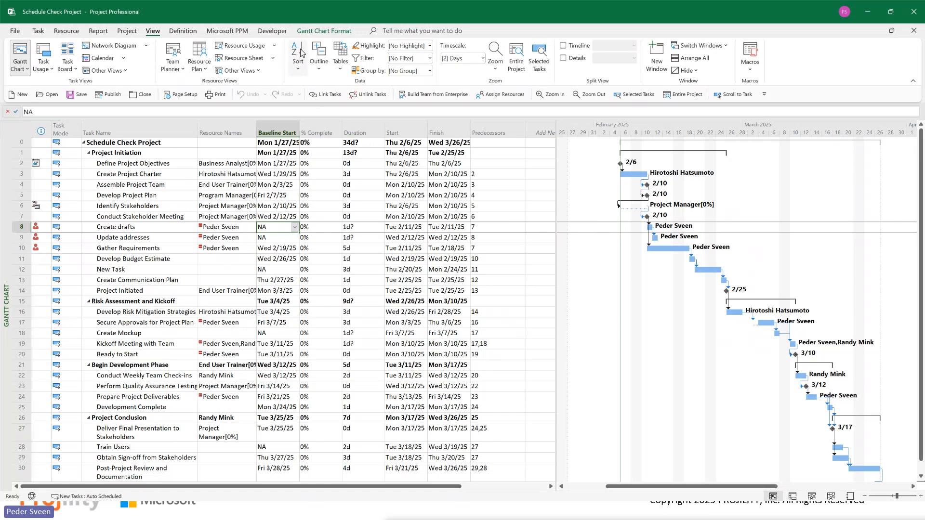
Step: Turn on critical task highlighting for the bars in the Gantt chart
click(336, 31)
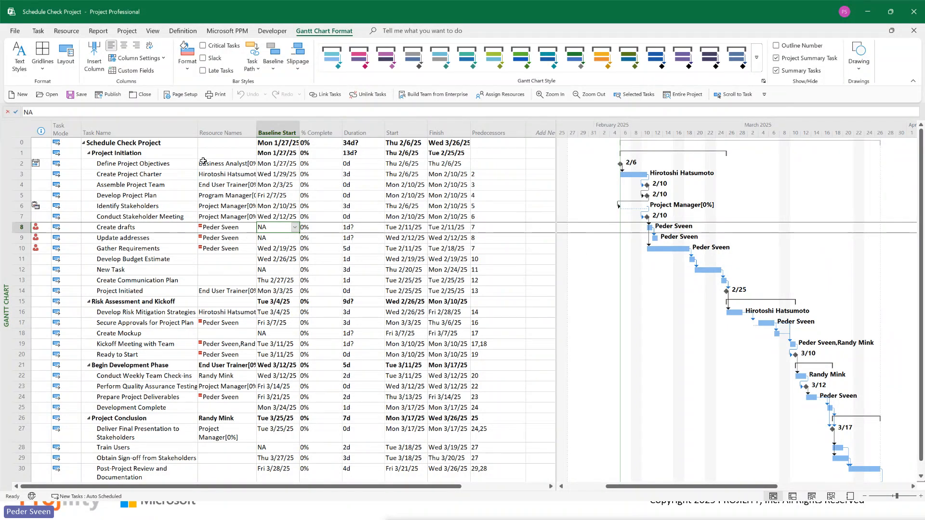
click(228, 47)
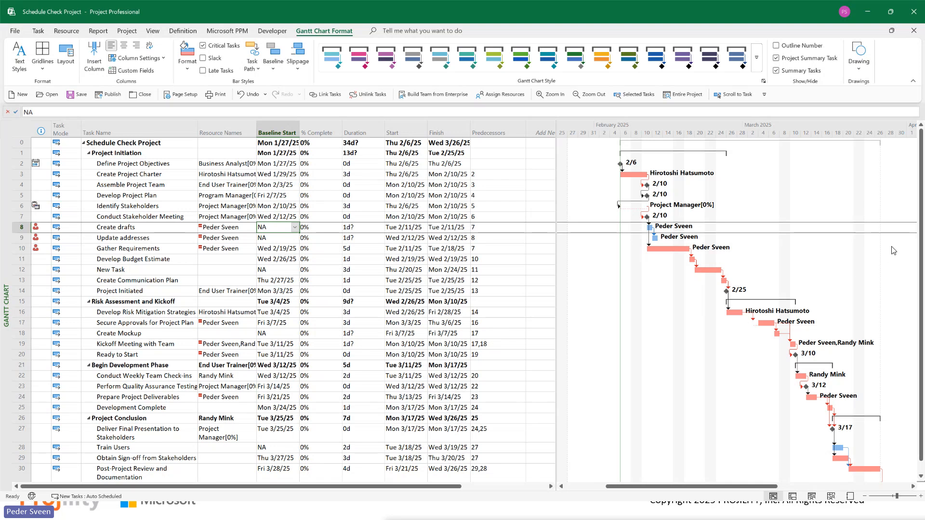
Step: Set the duration of the Train Users task to 5 days
scroll(921, 226, down, 1)
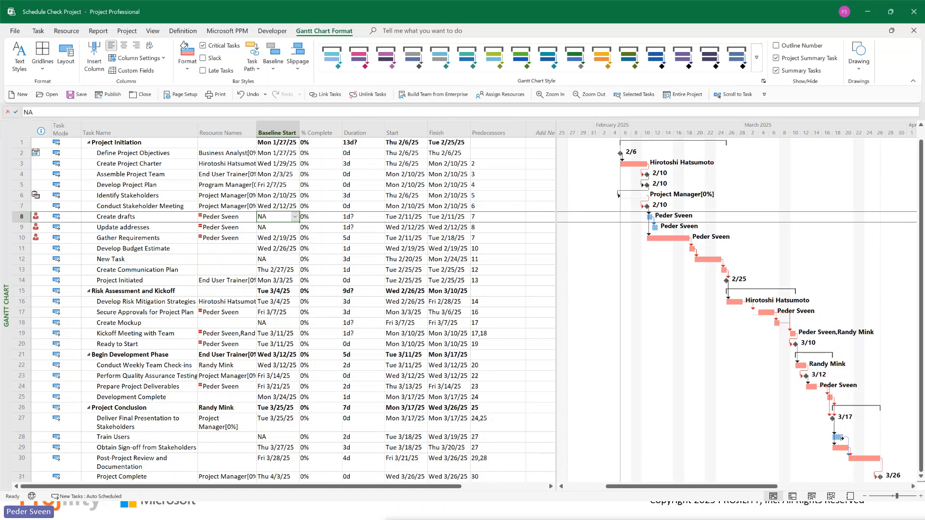
click(367, 437)
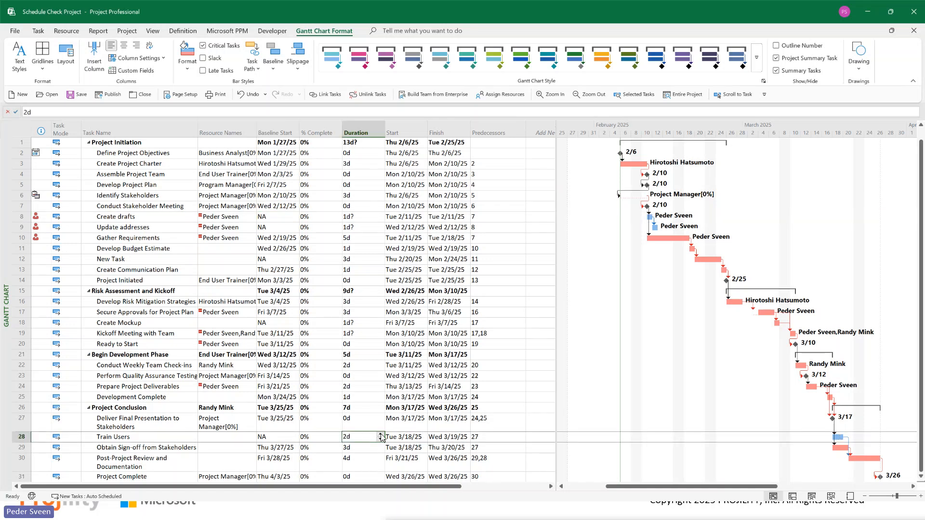
click(381, 435)
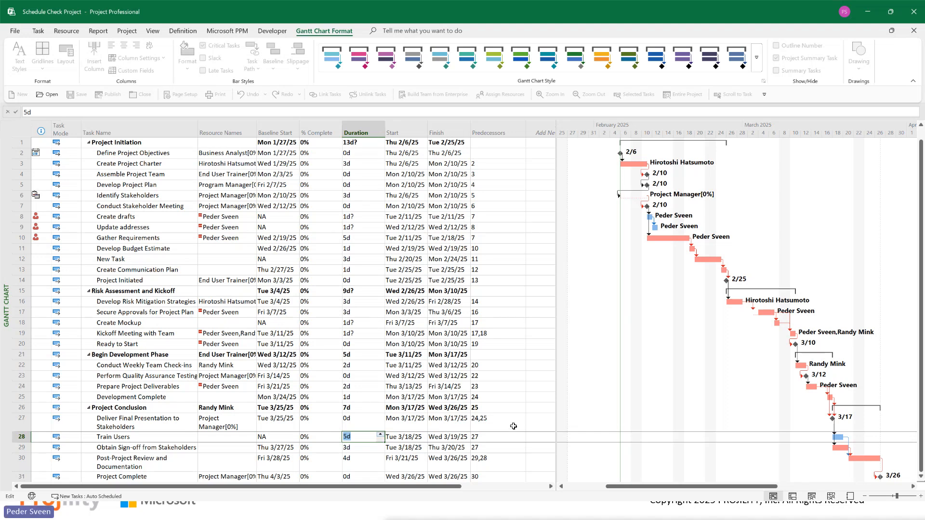
key(Return)
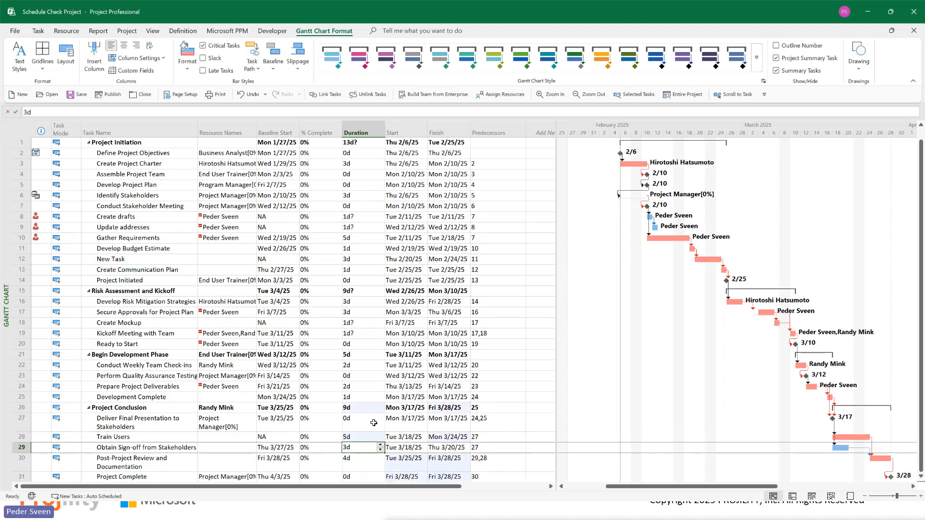
Step: Reduce the Train Users task's duration to 3 days
click(361, 437)
click(381, 440)
click(382, 440)
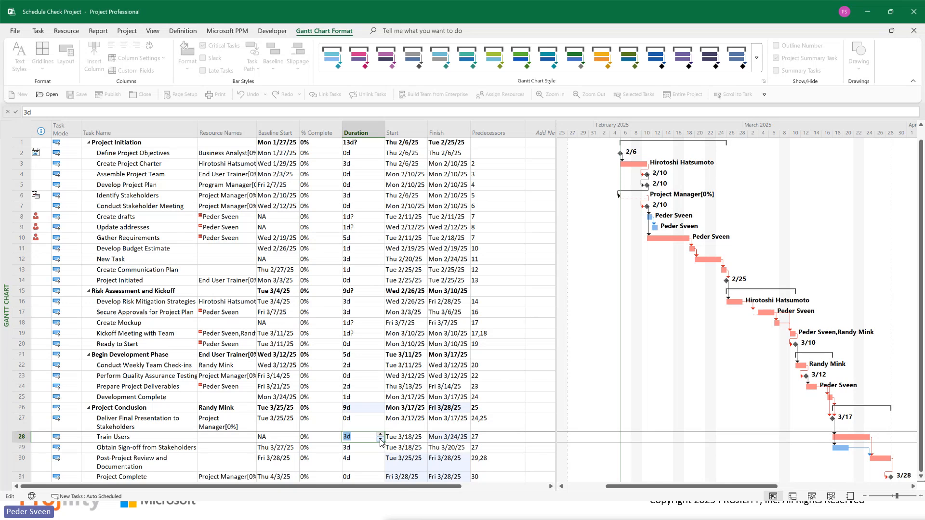
key(Return)
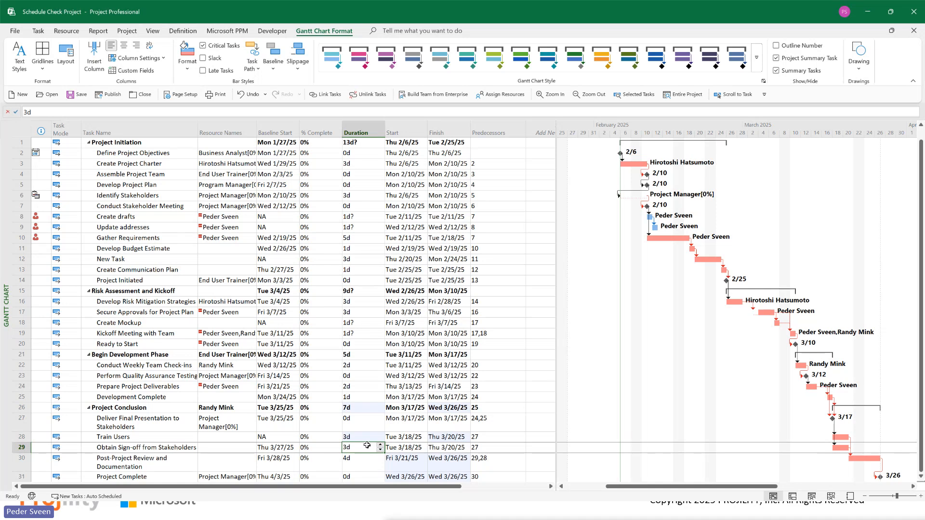
Step: Change the duration of the Train Users task to 2.5 days
click(352, 437)
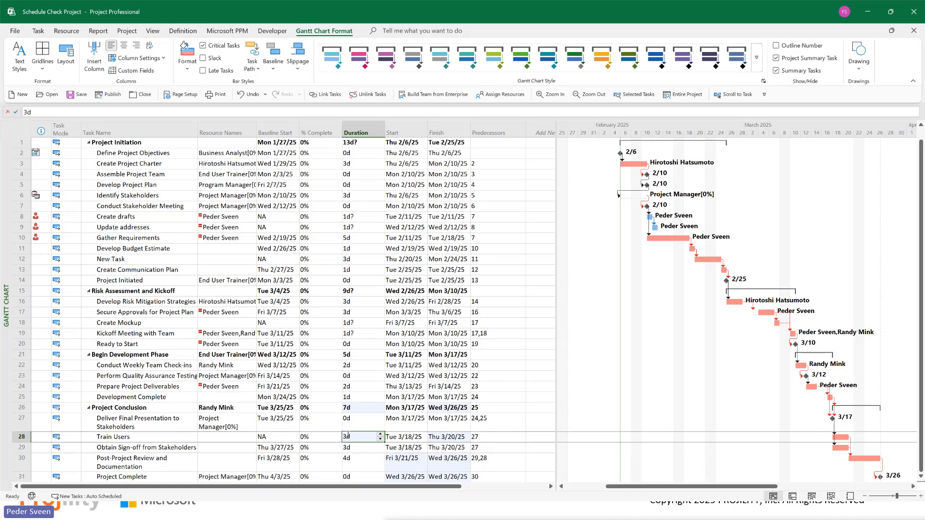
click(350, 434)
key(BackSpace)
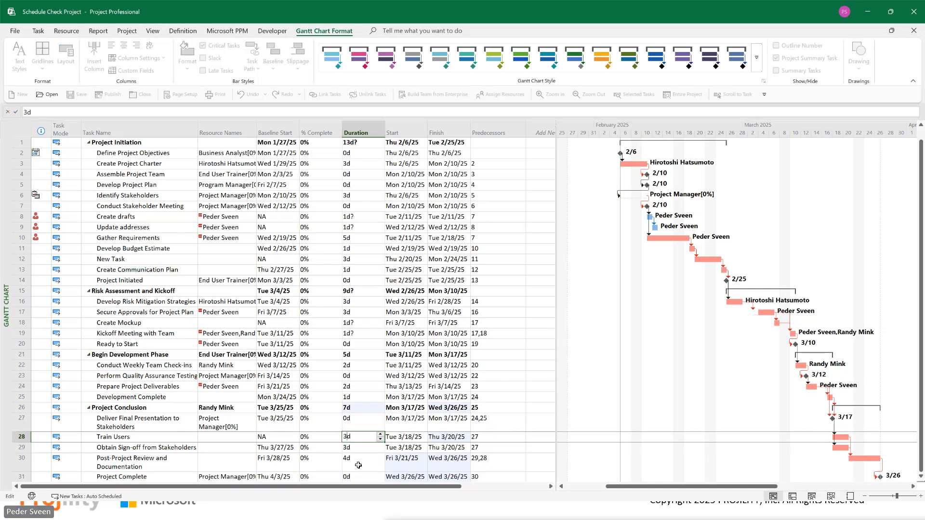
text(2.6)
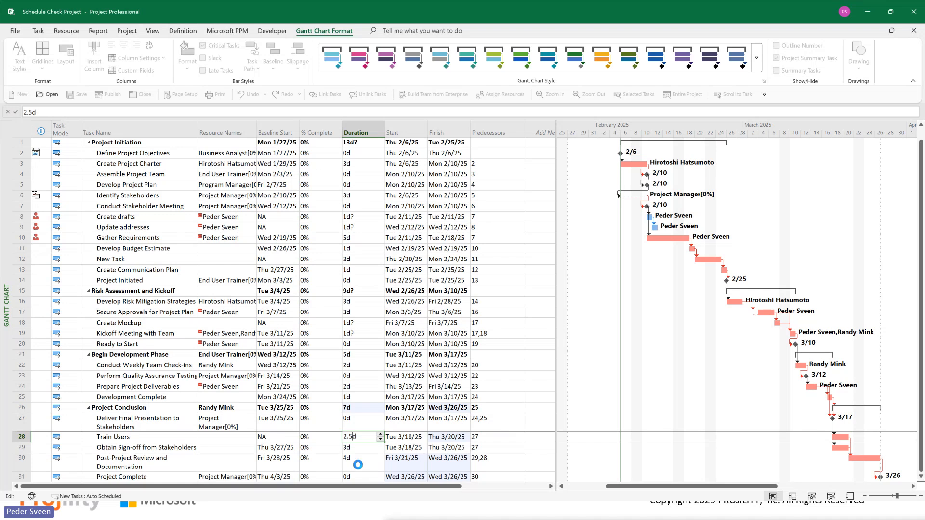
key(Return)
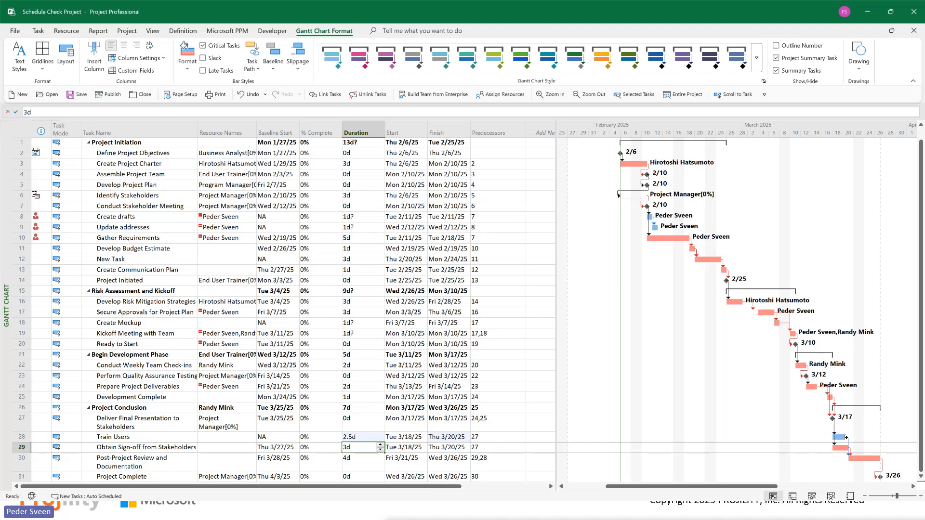
Step: Stretch the Train Users bar in the Gantt chart to a duration of 6 days, finishing Tue 3/25/25
drag(847, 438, 873, 436)
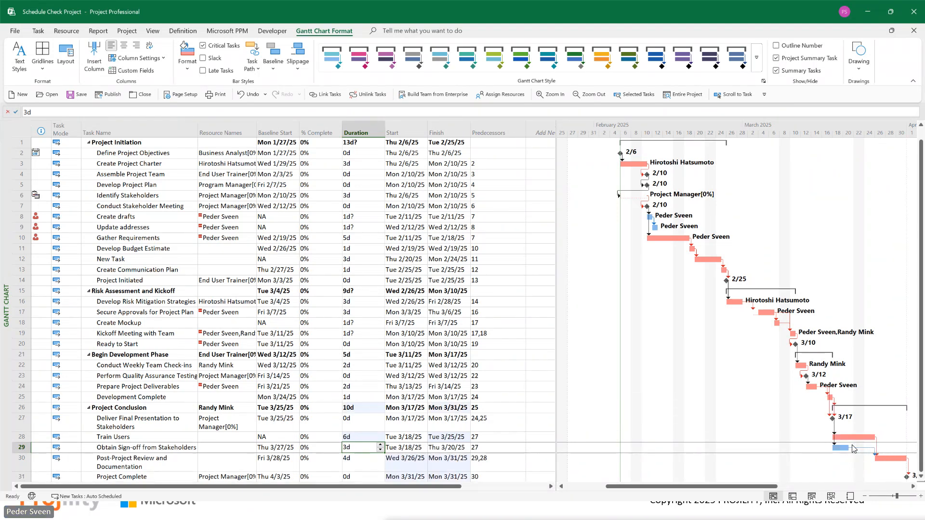
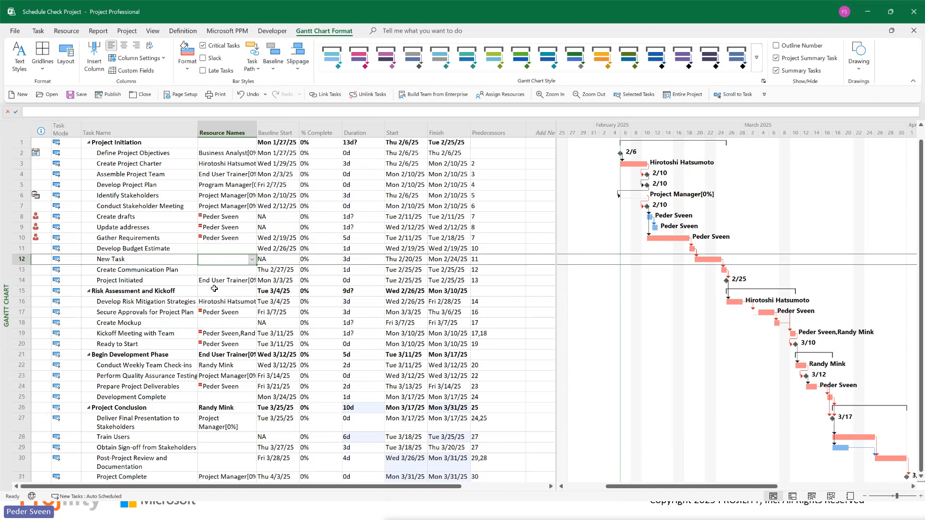
click(213, 248)
click(217, 265)
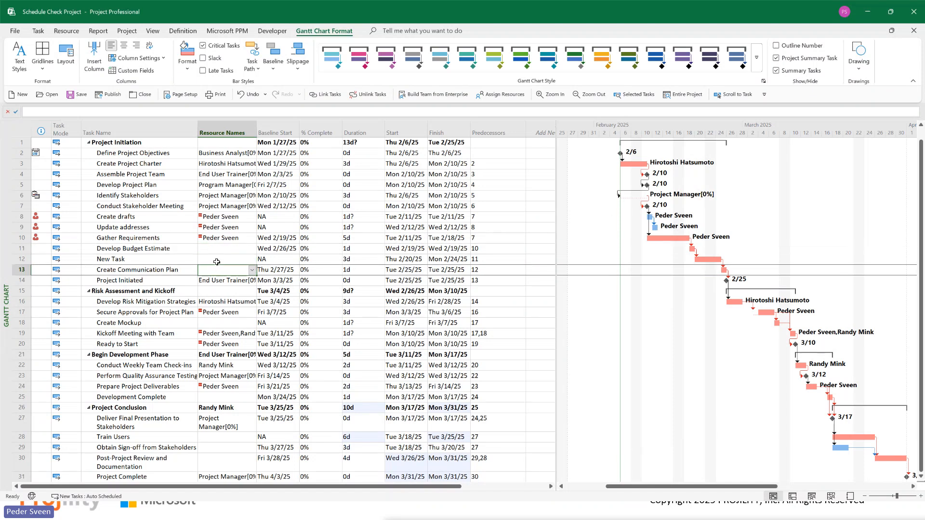
click(218, 260)
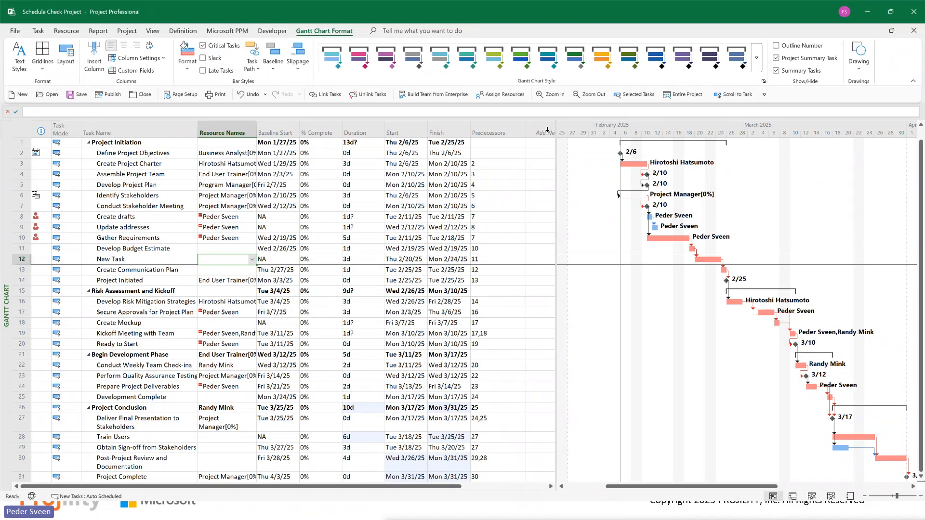
Step: Widen the task table area and insert the Resources Assigned (Text4) column after Predecessors
drag(556, 137, 617, 138)
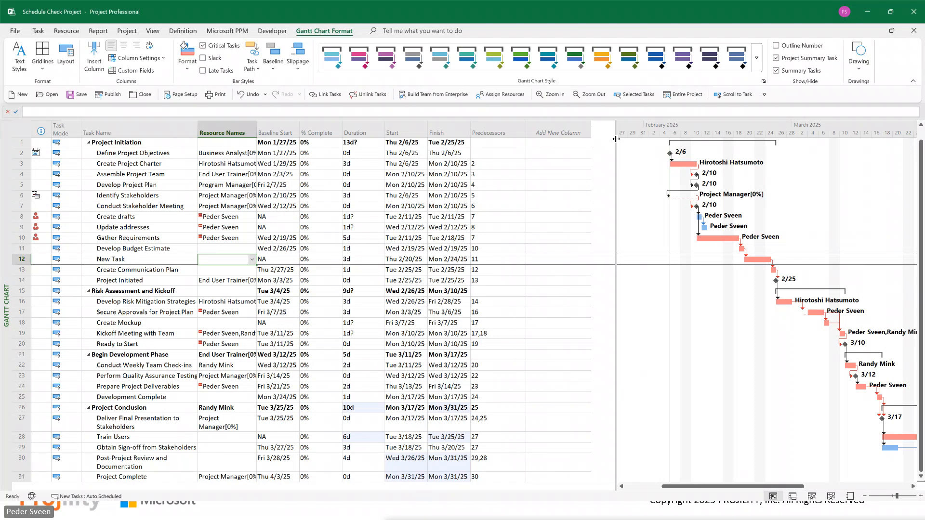
right_click(553, 133)
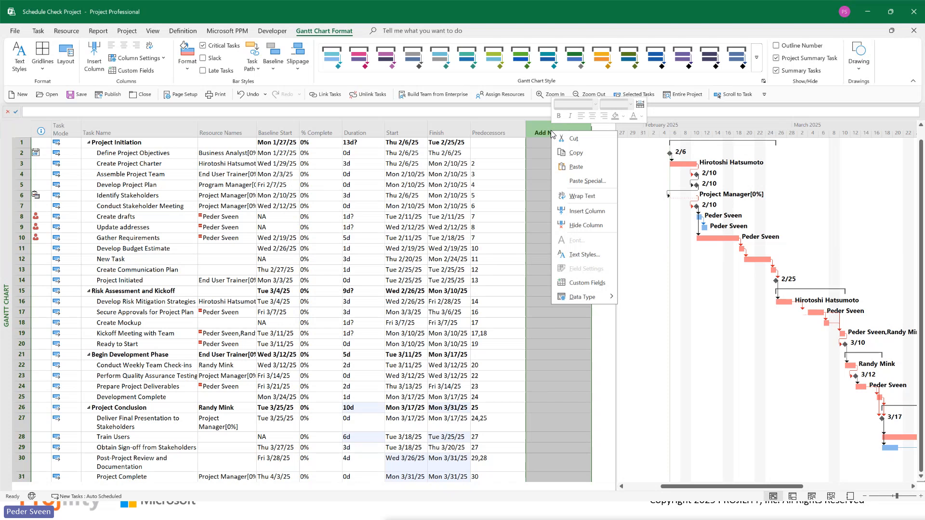
click(581, 212)
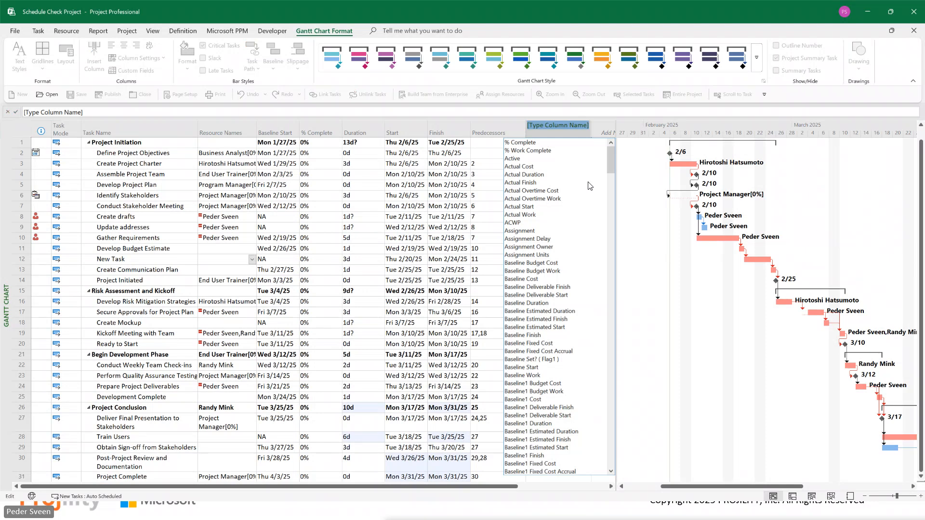
text(resource Group)
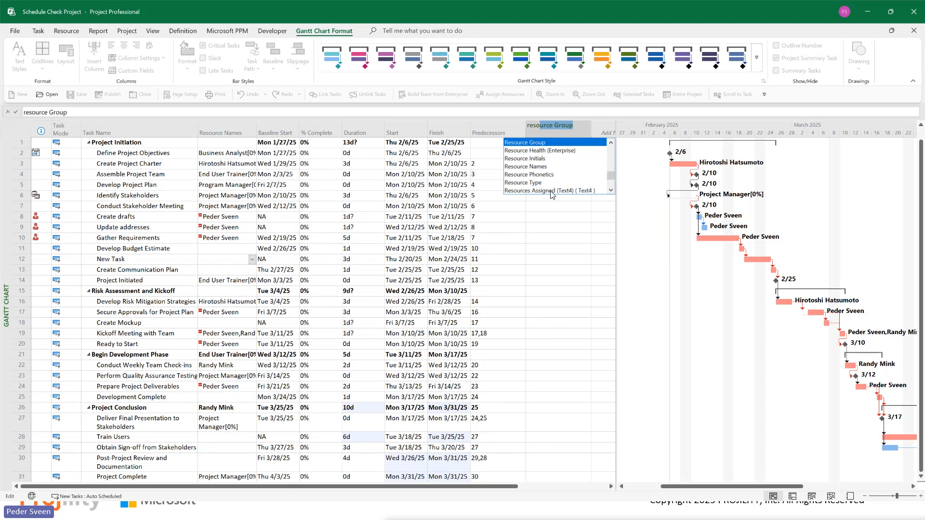
click(552, 192)
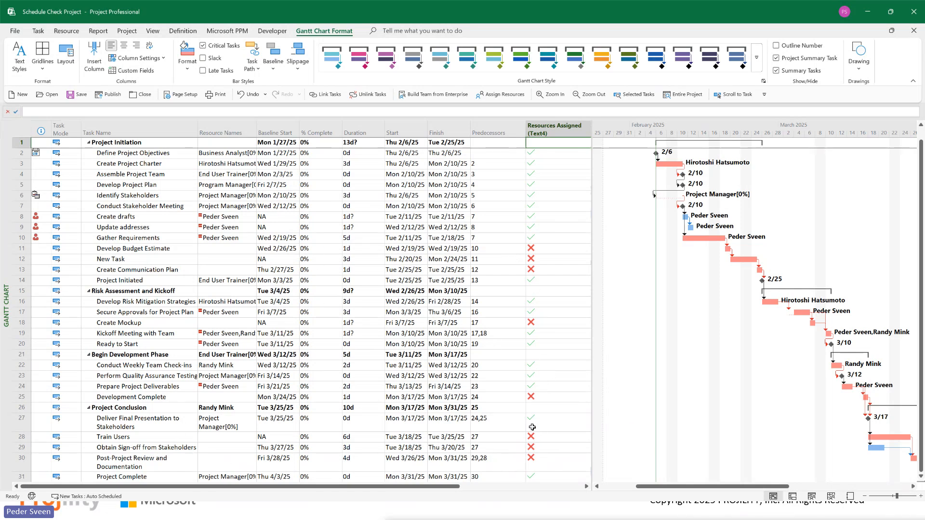
Step: Check the Resources Assigned indicators for the tasks under the Project Conclusion summary task
click(543, 408)
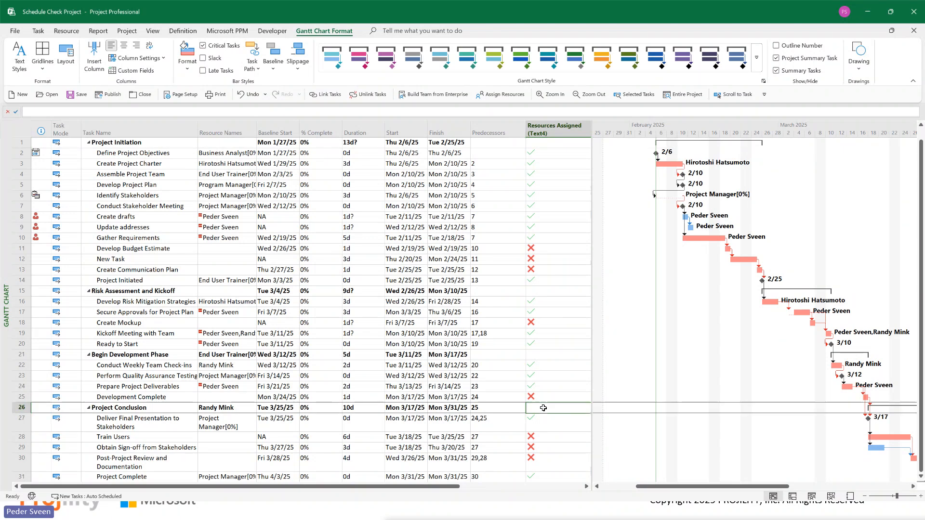
drag(543, 408, 86, 411)
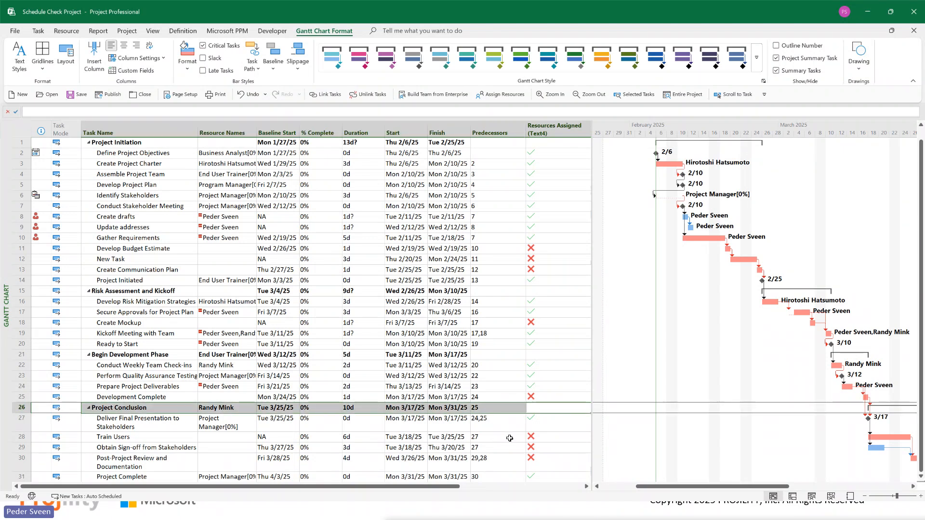
drag(530, 422, 537, 469)
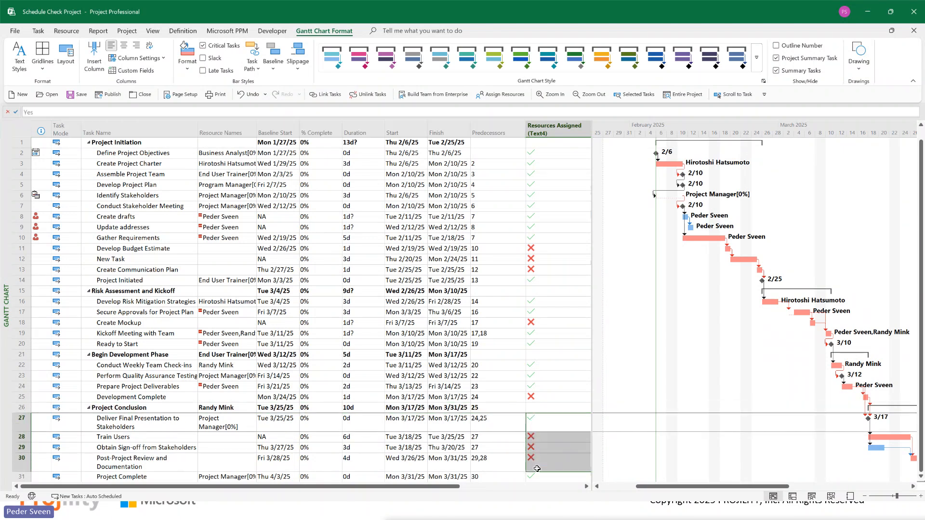
click(134, 354)
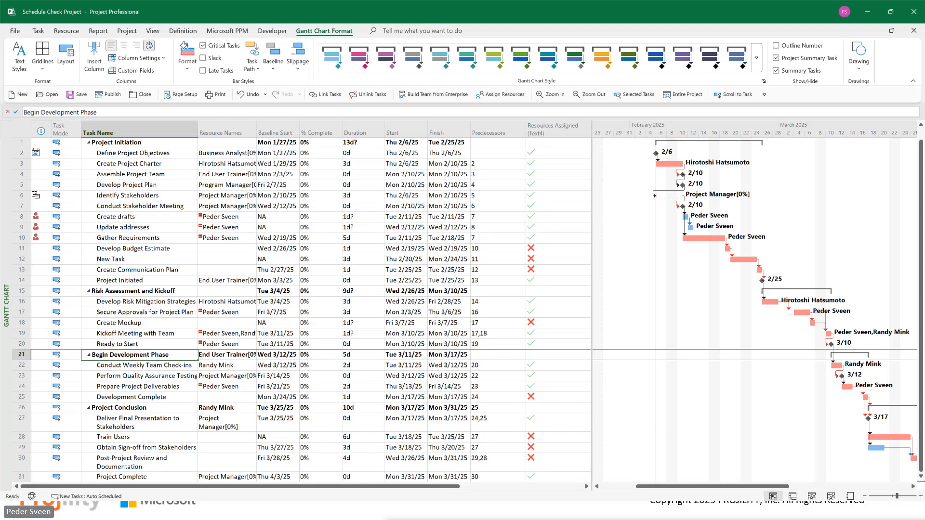
Step: Examine the formula behind the Resources Assigned (Text4) custom field and close it without changes
click(552, 127)
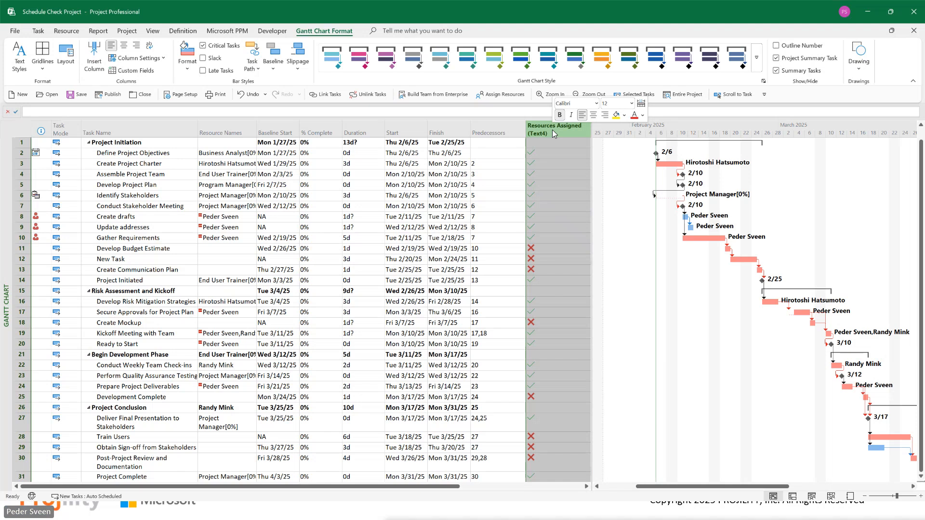
right_click(552, 129)
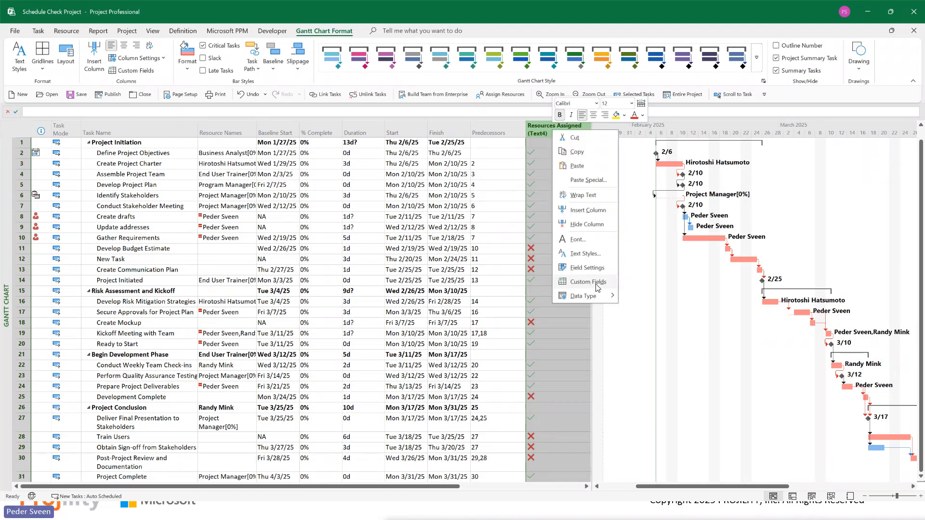
click(586, 284)
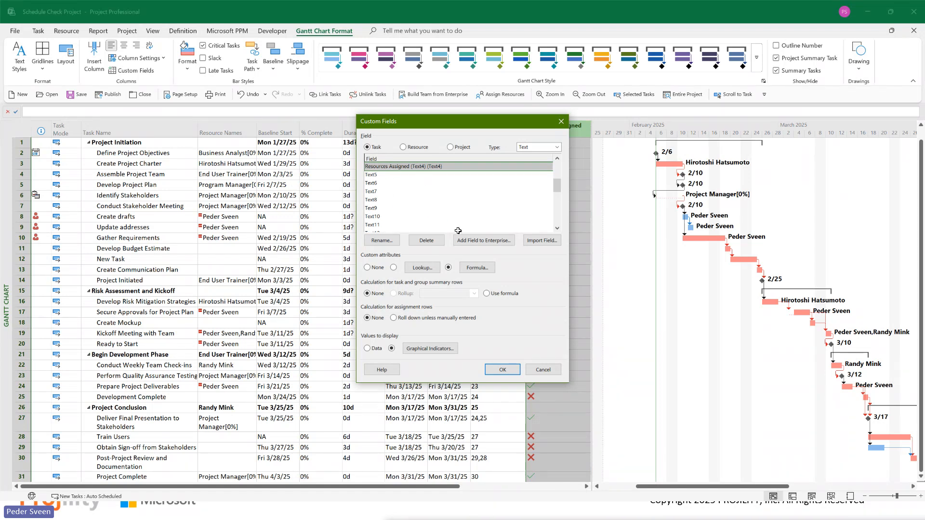
click(478, 268)
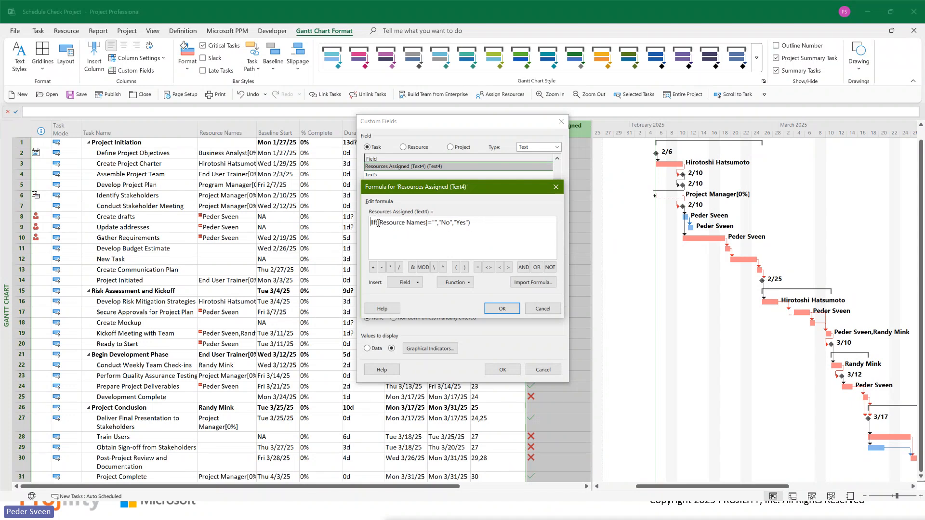
drag(379, 223, 404, 225)
drag(405, 225, 427, 224)
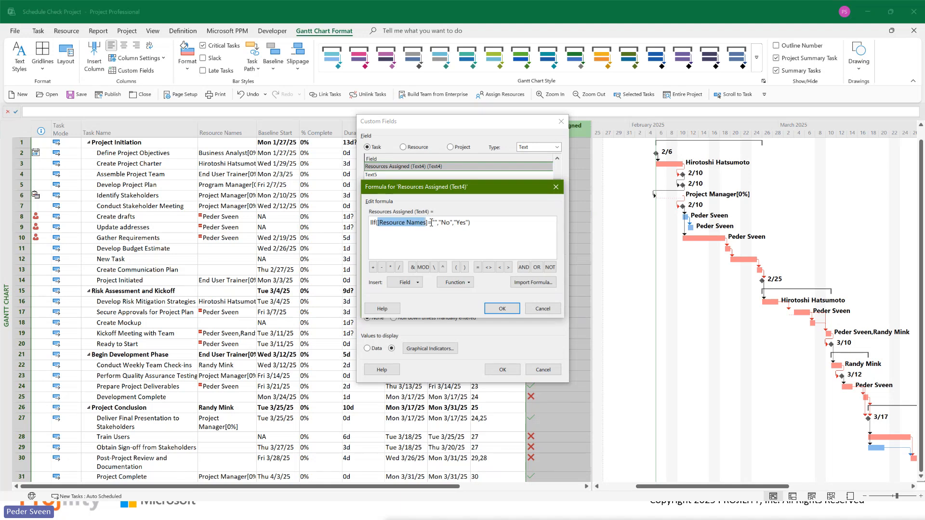
click(435, 223)
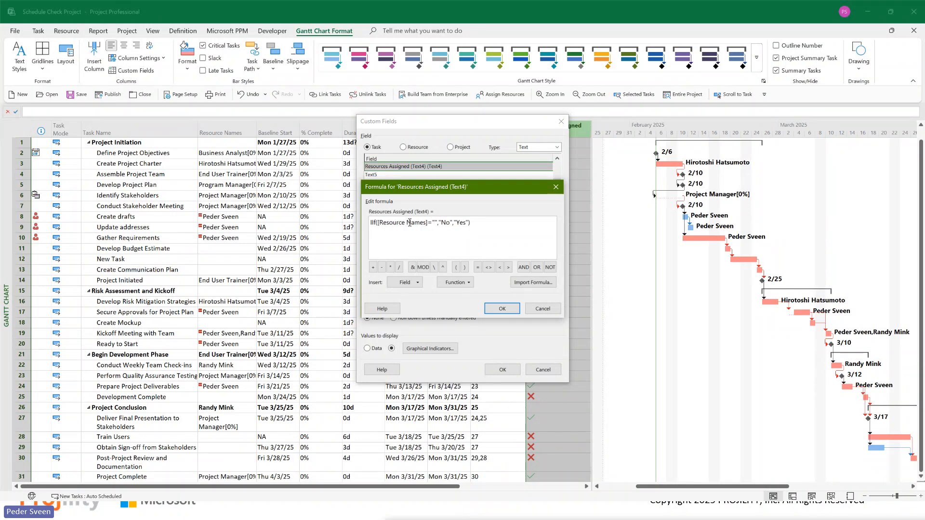
double_click(445, 223)
drag(456, 222, 465, 223)
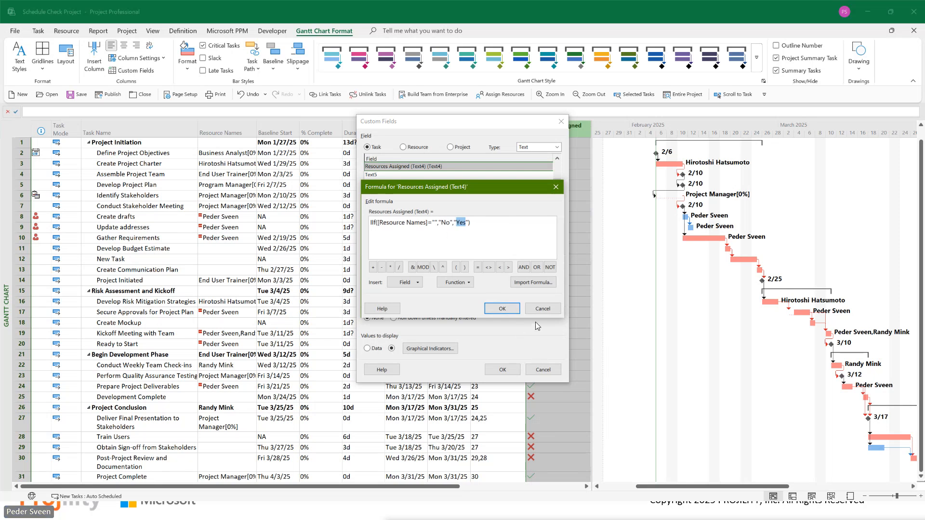
click(542, 309)
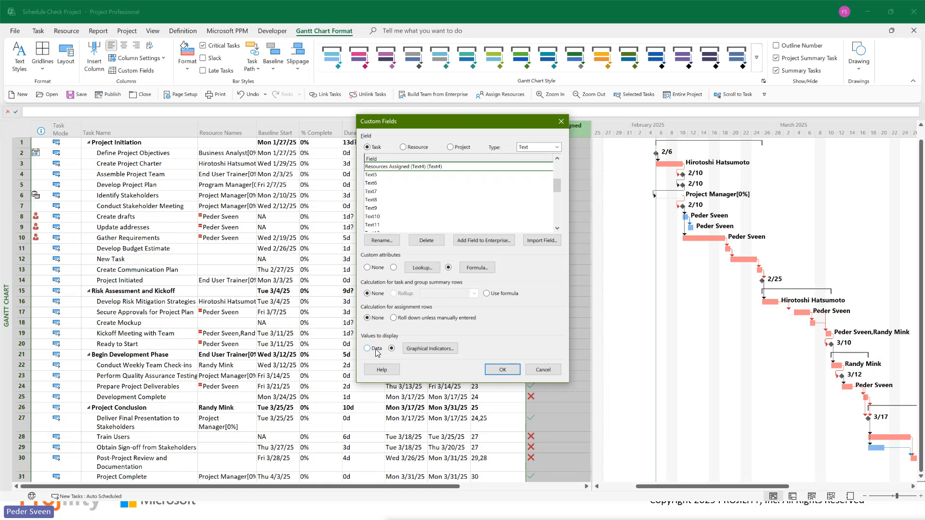
Step: Review the graphical indicator criteria and images of the Resources Assigned (Text4) field, and leave the custom field settings without saving
click(448, 351)
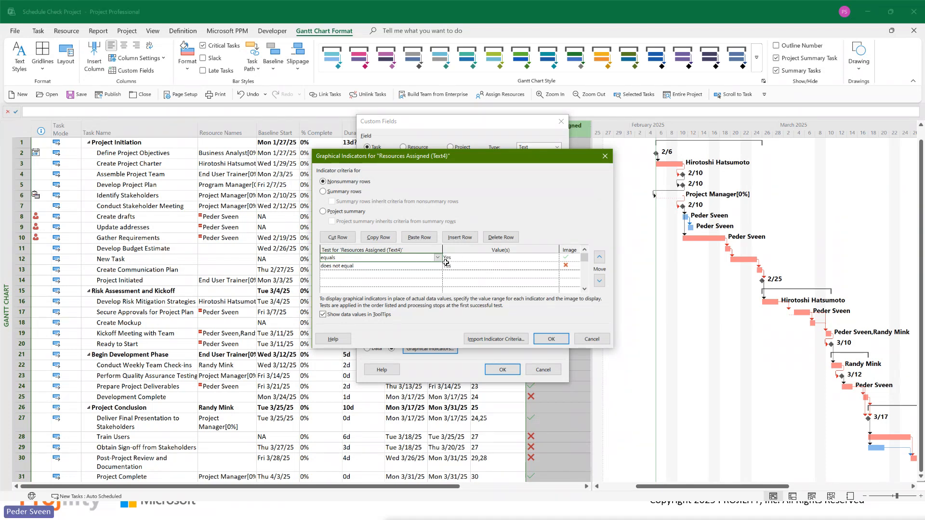
click(568, 257)
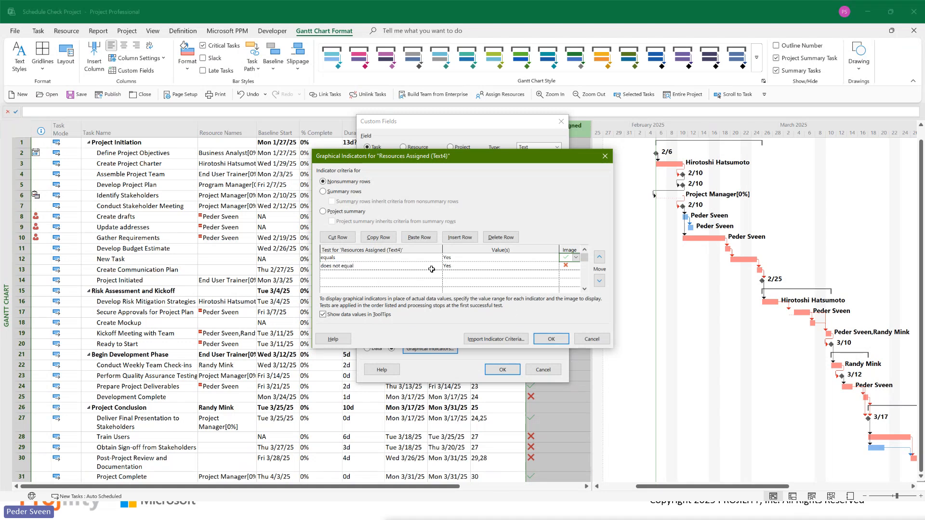
click(465, 265)
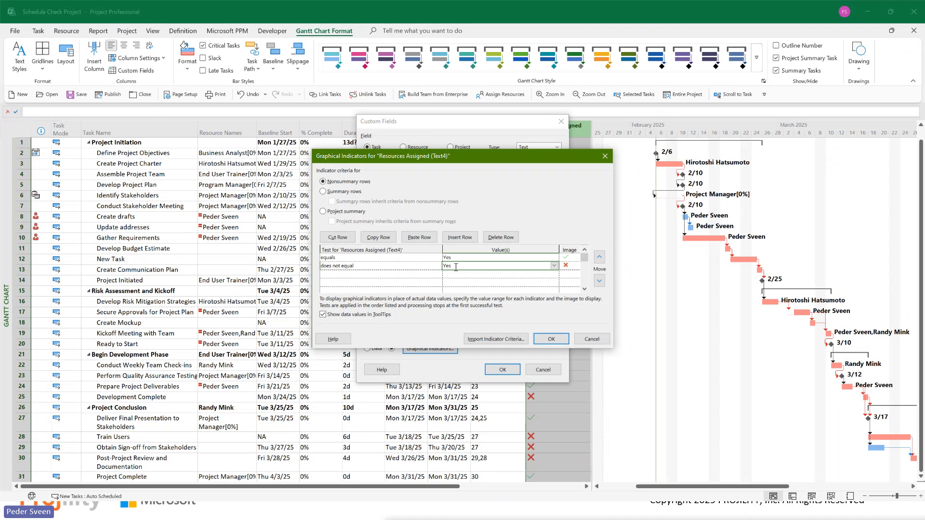
click(569, 265)
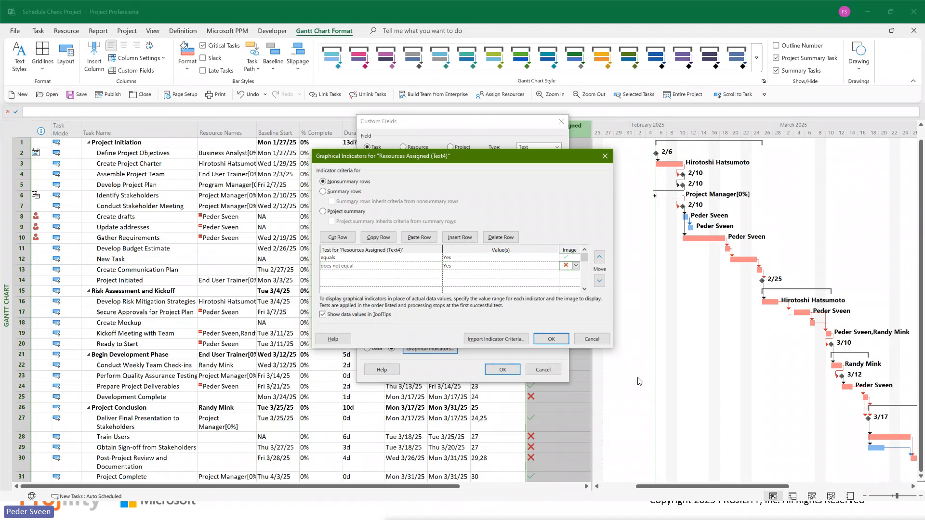
click(592, 339)
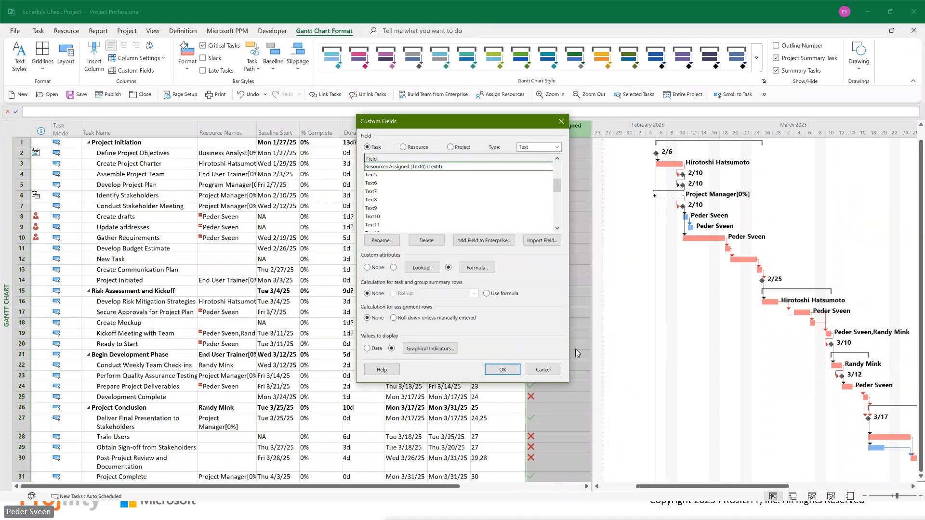
click(543, 369)
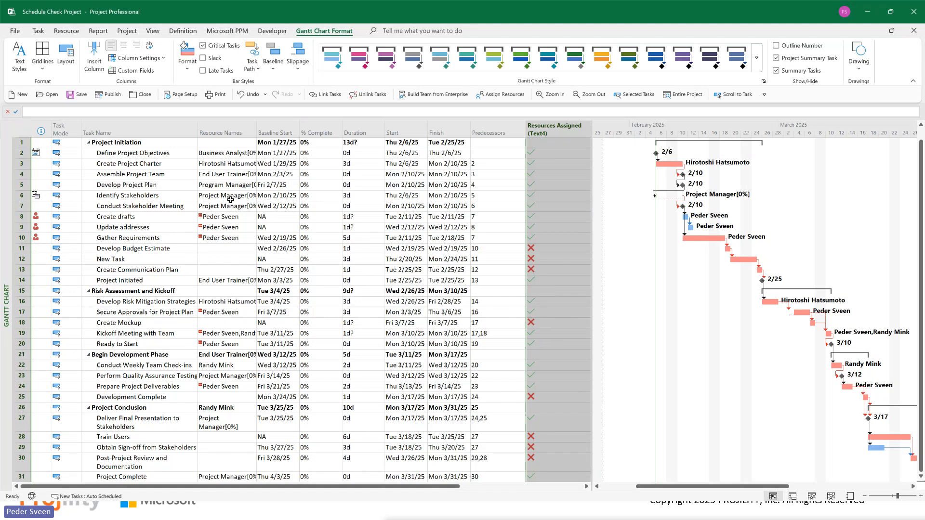
Step: Remove the Program Manager resource assignment from the Develop Project Plan task
click(194, 187)
click(229, 185)
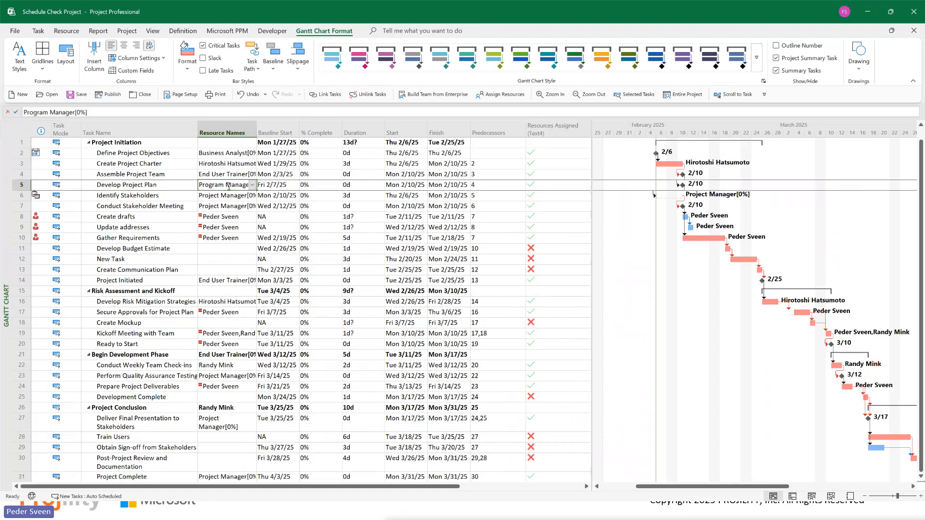
key(Delete)
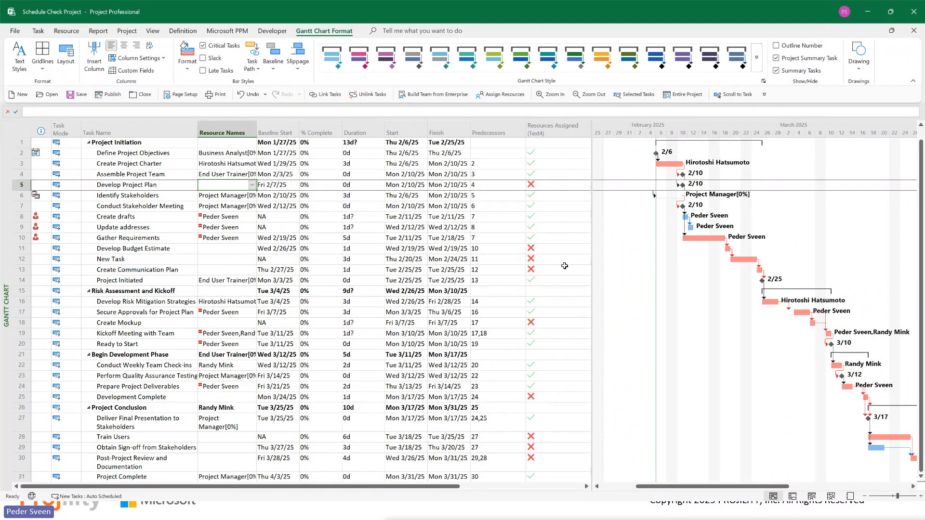
Step: Look over the task list and the resource assignments of the flagged Create drafts, Update addresses and Gather Requirements tasks
scroll(568, 239, down, 5)
scroll(580, 295, up, 6)
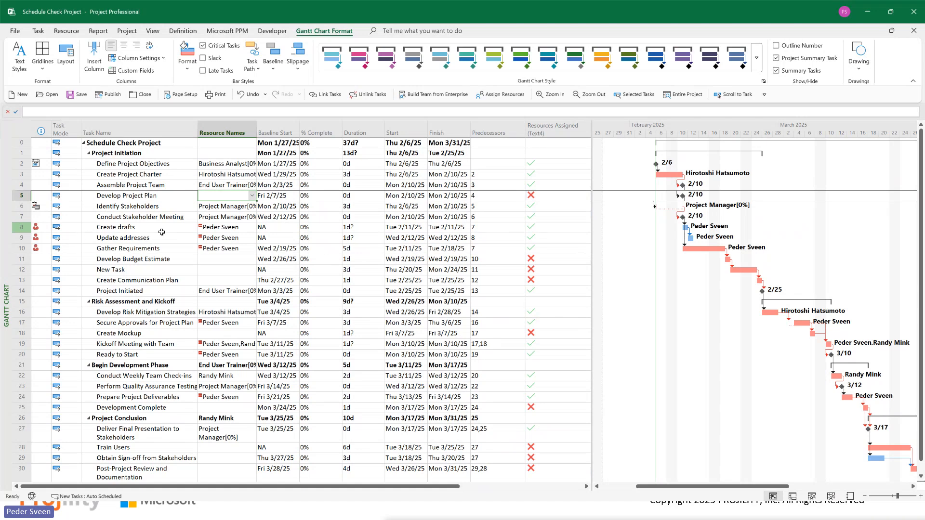
drag(228, 226, 228, 249)
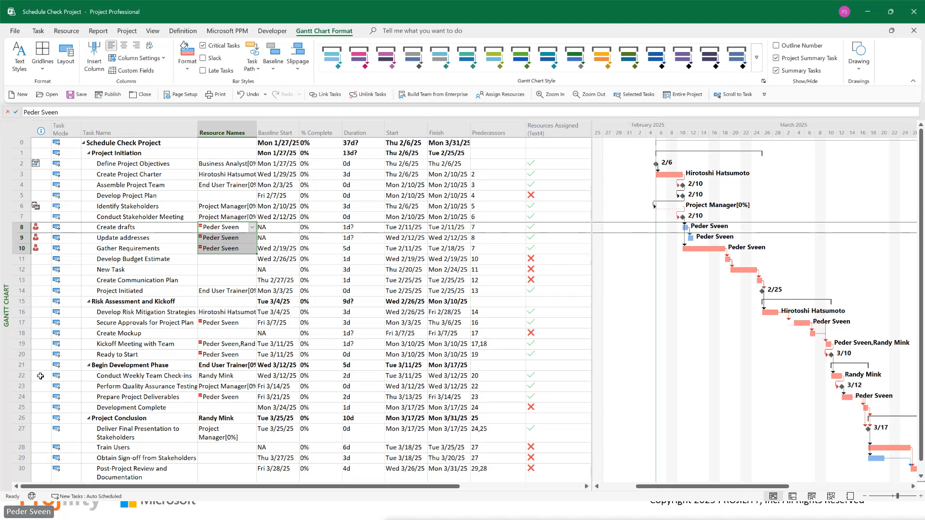
click(362, 260)
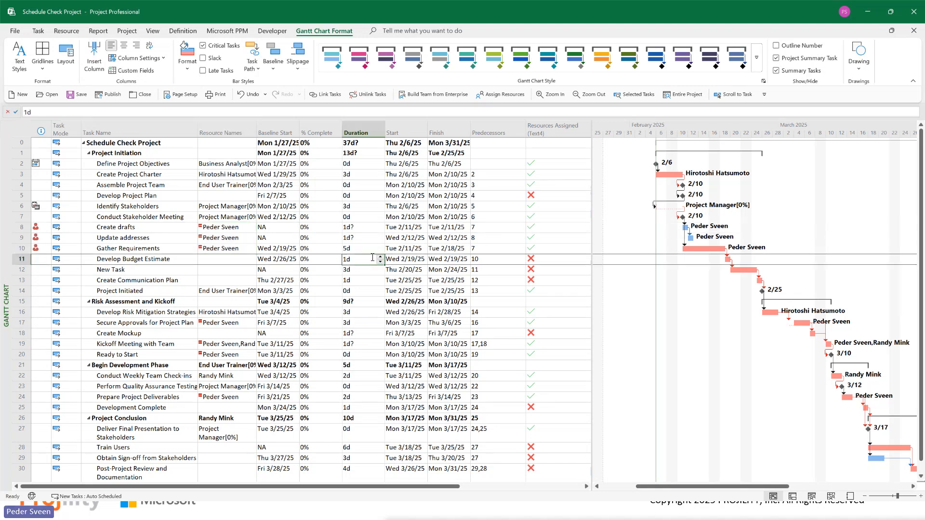
drag(922, 192, 922, 203)
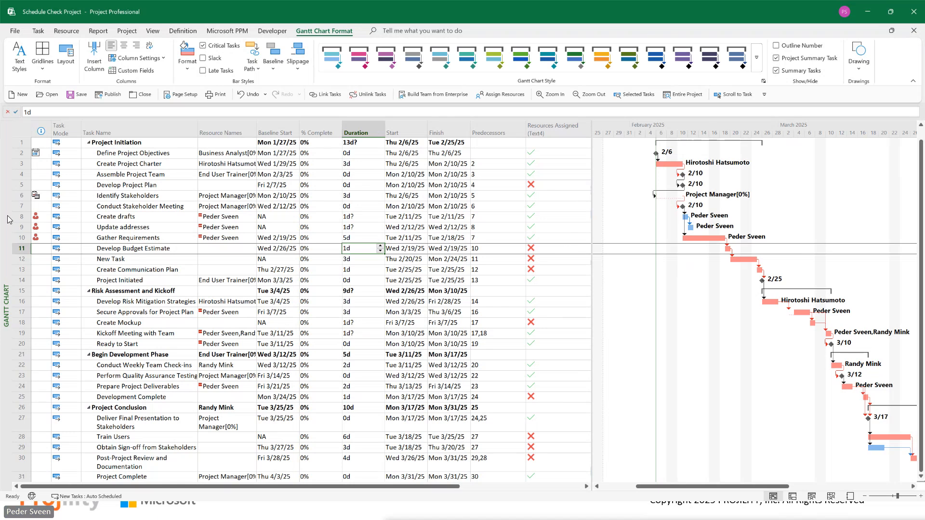
Step: Switch to the Resource Usage view and select all assignments listed under the overallocated resource
right_click(6, 264)
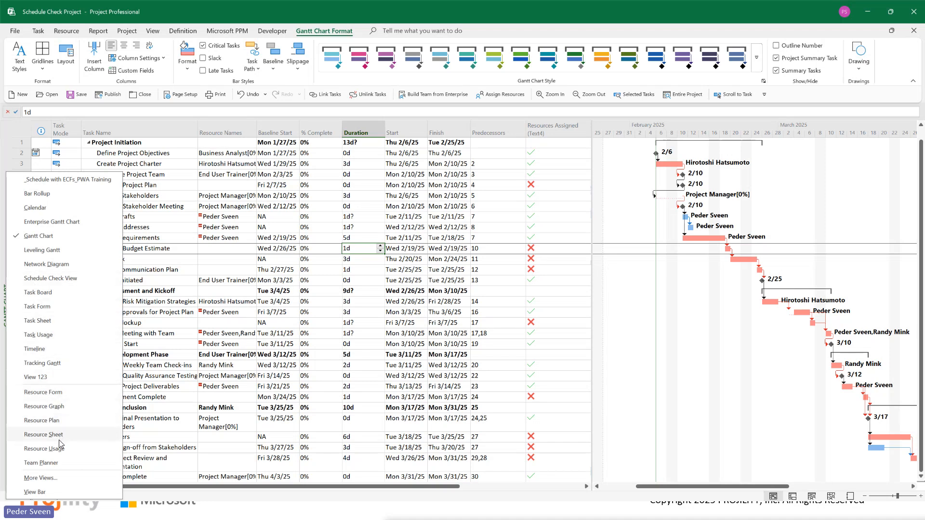
click(43, 449)
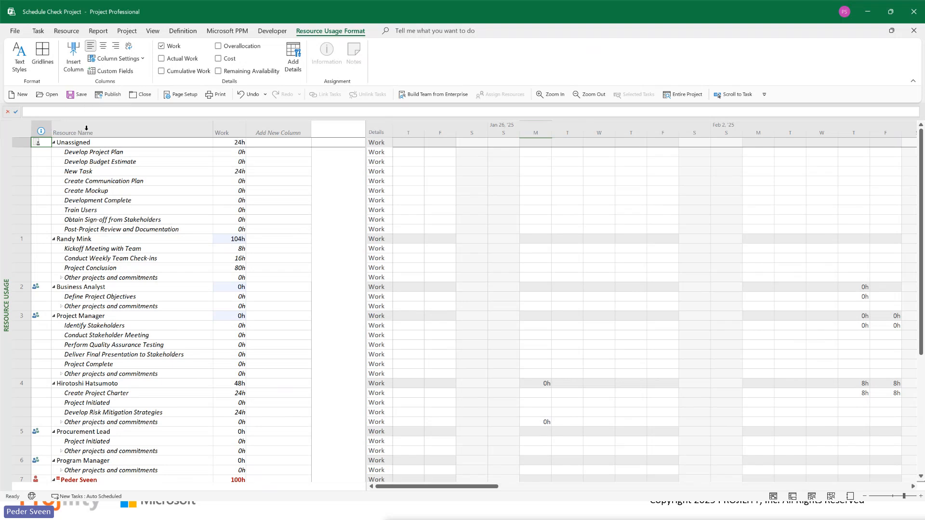
scroll(108, 205, down, 2)
scroll(109, 204, down, 7)
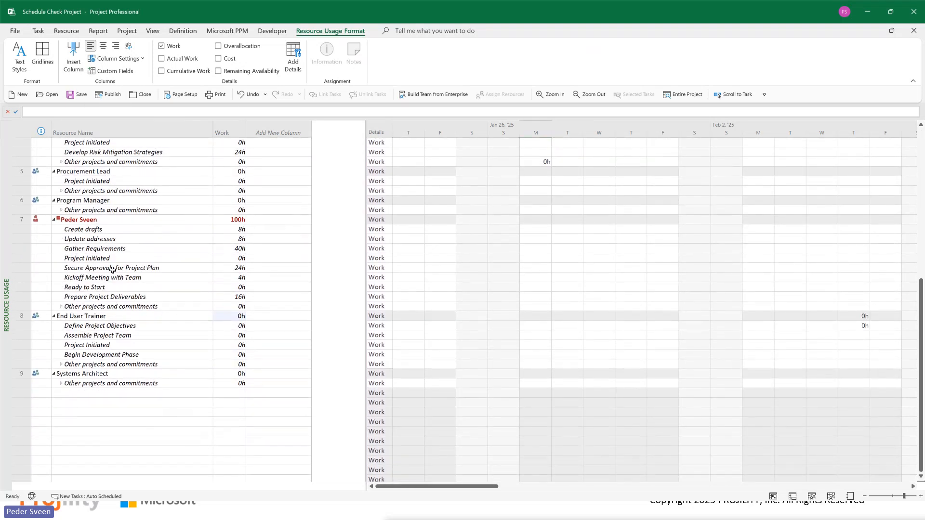
drag(72, 230, 154, 307)
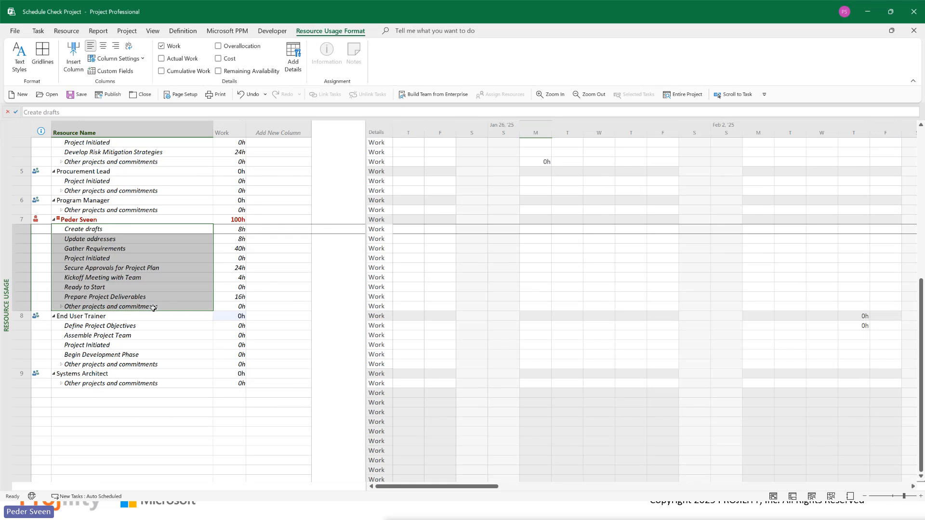
Step: Review the overallocated resource's total work and the work hours of its individual assignments, including Create drafts and Update addresses
scroll(170, 301, up, 2)
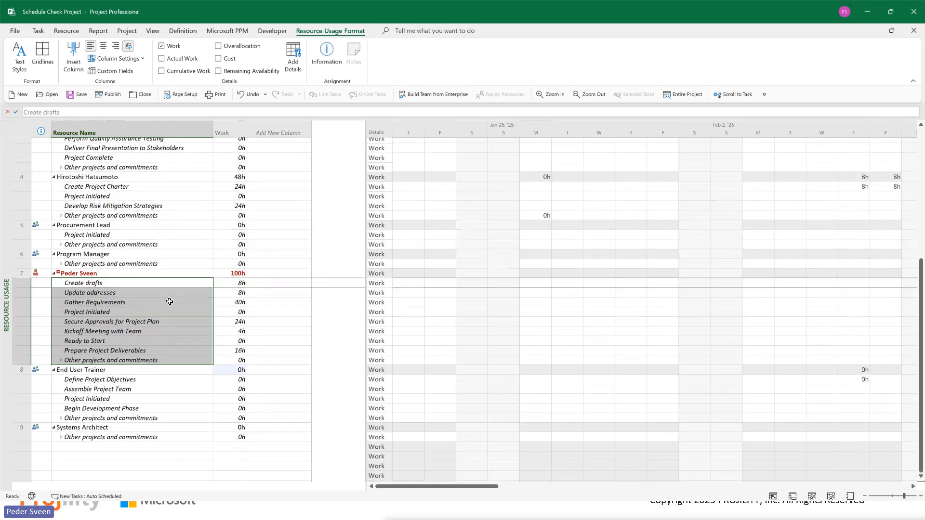
click(230, 274)
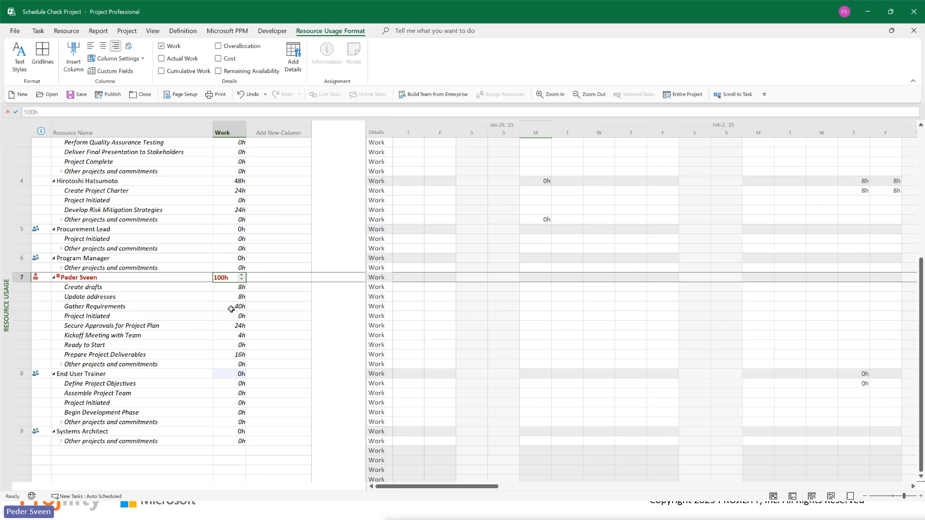
click(219, 299)
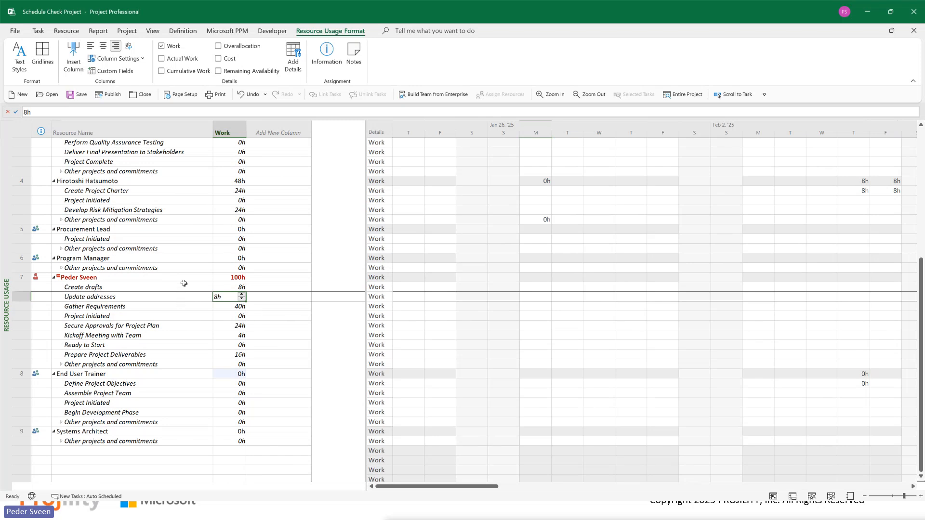
click(192, 315)
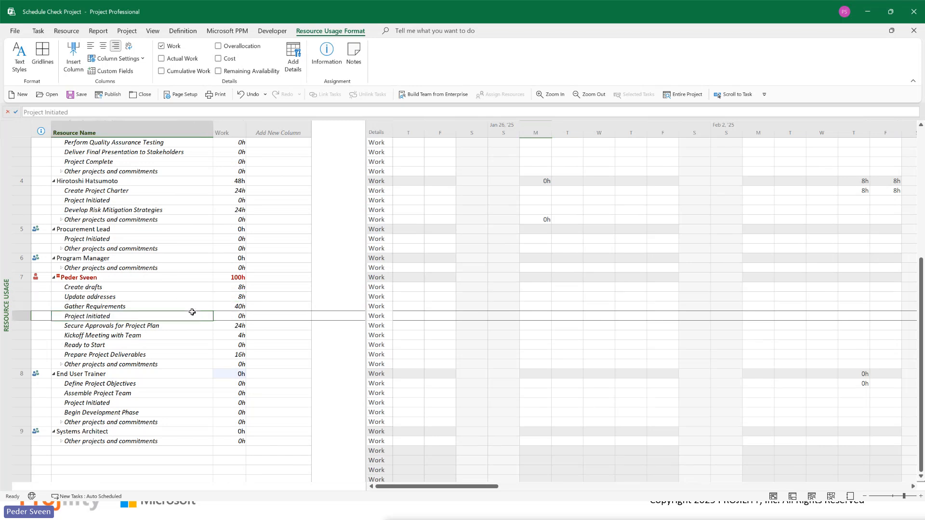
click(241, 298)
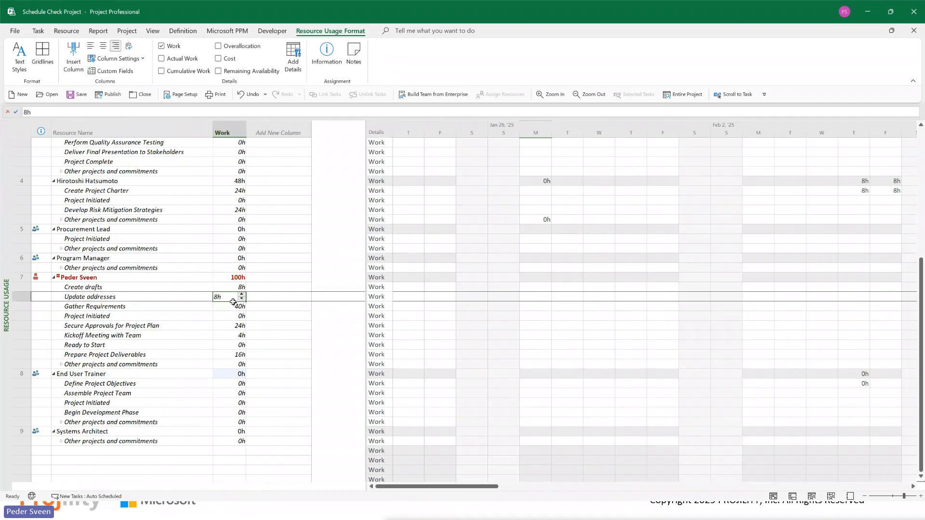
click(96, 289)
scroll(96, 288, up, 7)
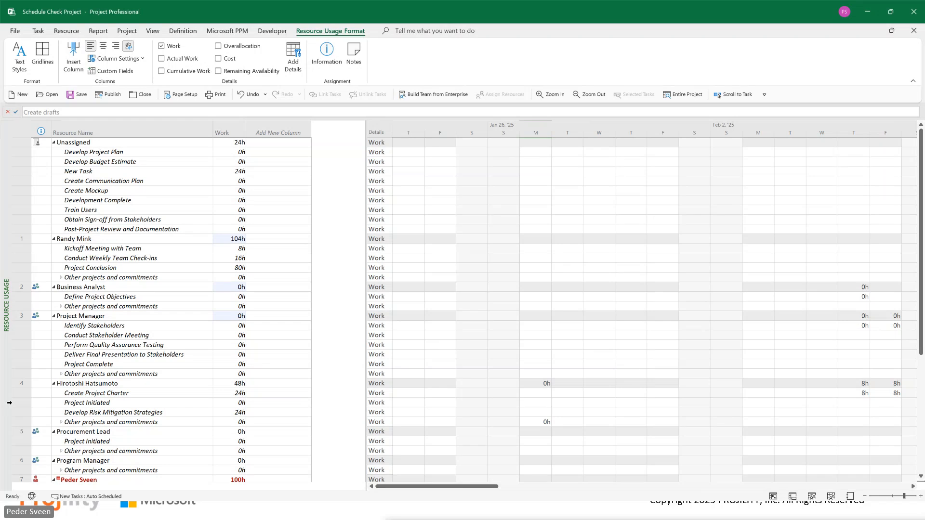
Step: Switch to the Team Planner view and inspect the overallocated resource's overlapping Gather Requirements, Create drafts and Update addresses tasks
right_click(7, 365)
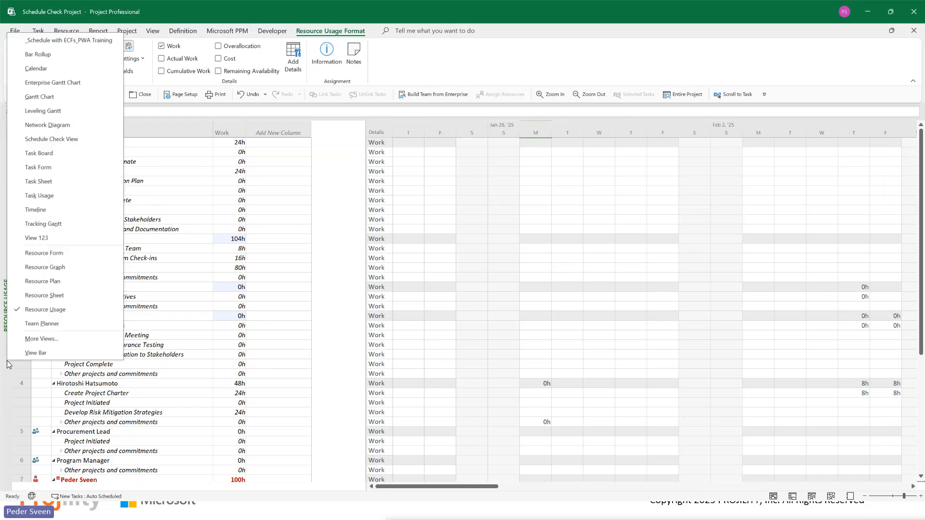
click(62, 326)
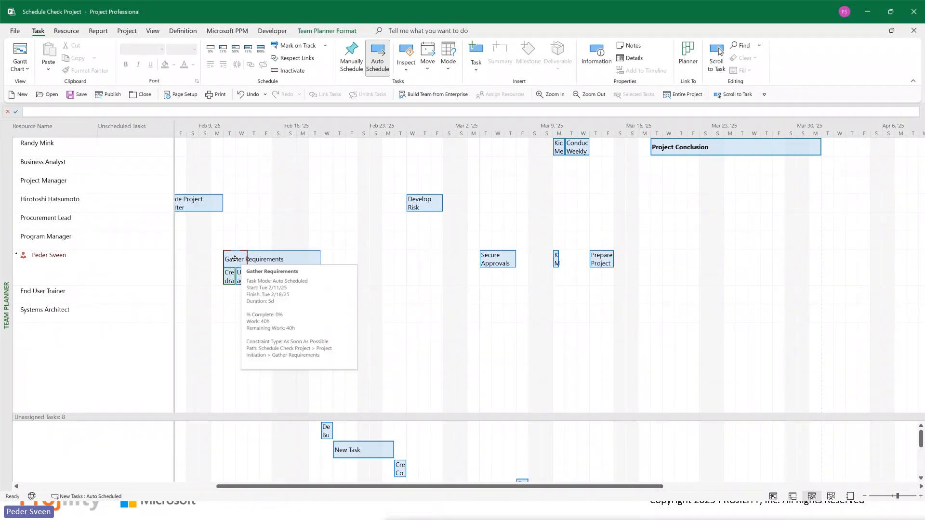
click(241, 278)
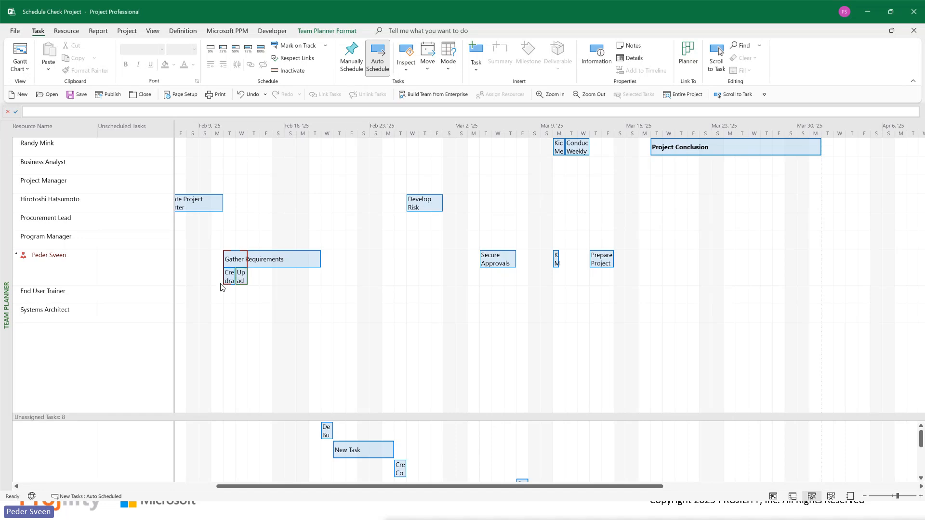
click(224, 284)
Step: Reassign the Gather Requirements task from the overallocated resource to the Program Manager and from there to the Systems Architect, keeping its dates
mouse_move(273, 259)
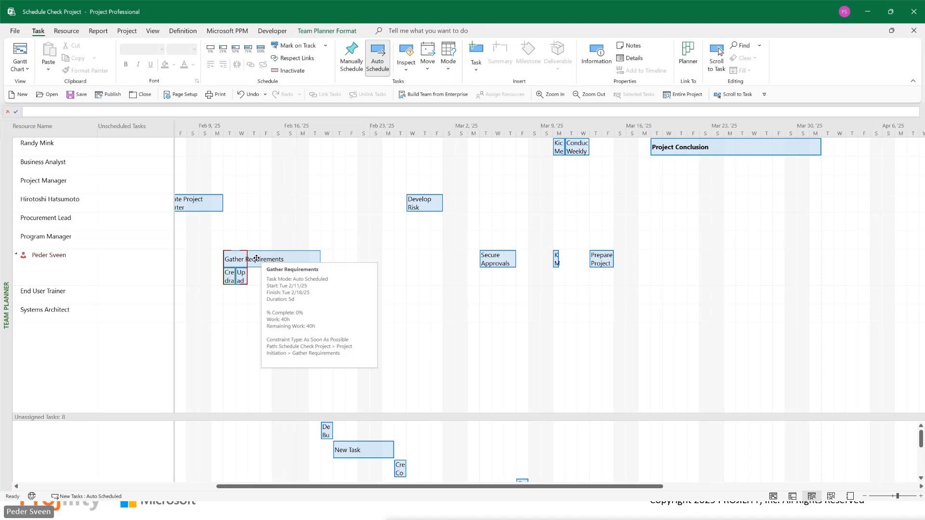
drag(257, 259, 260, 243)
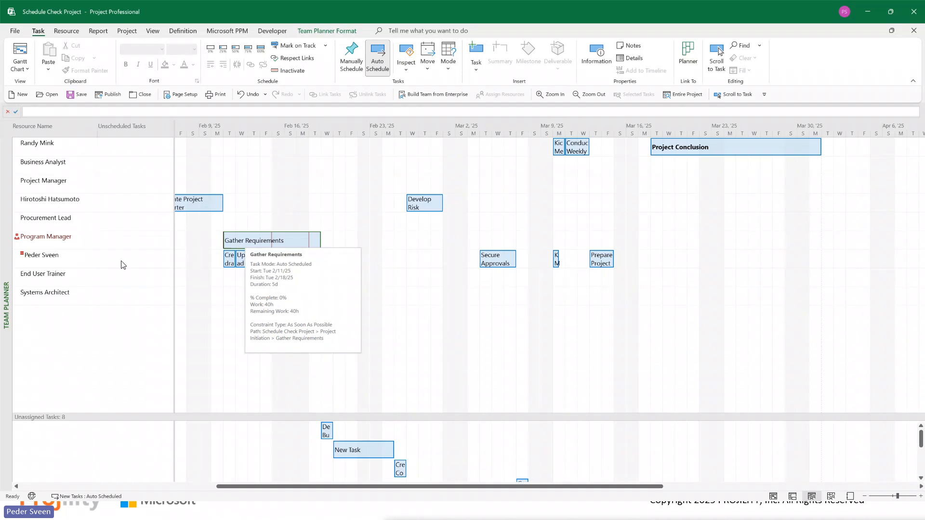
drag(238, 242, 244, 296)
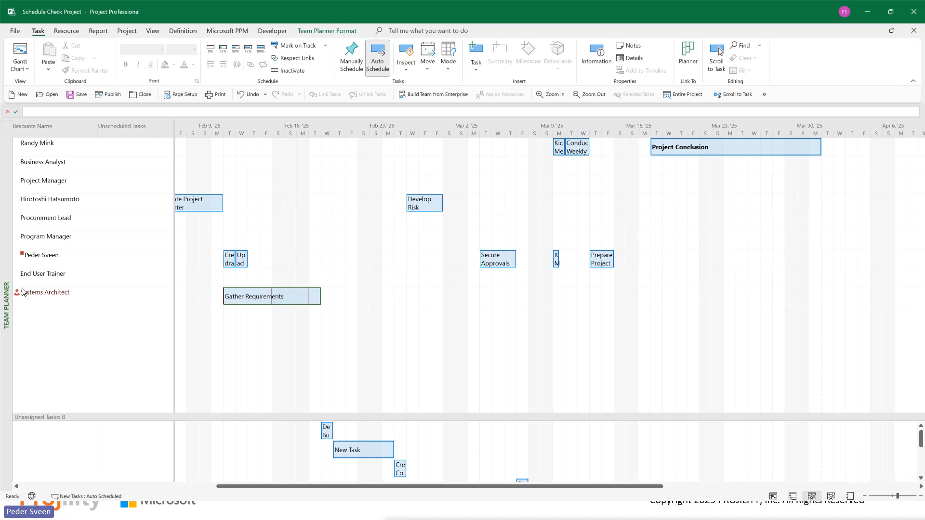
mouse_move(243, 296)
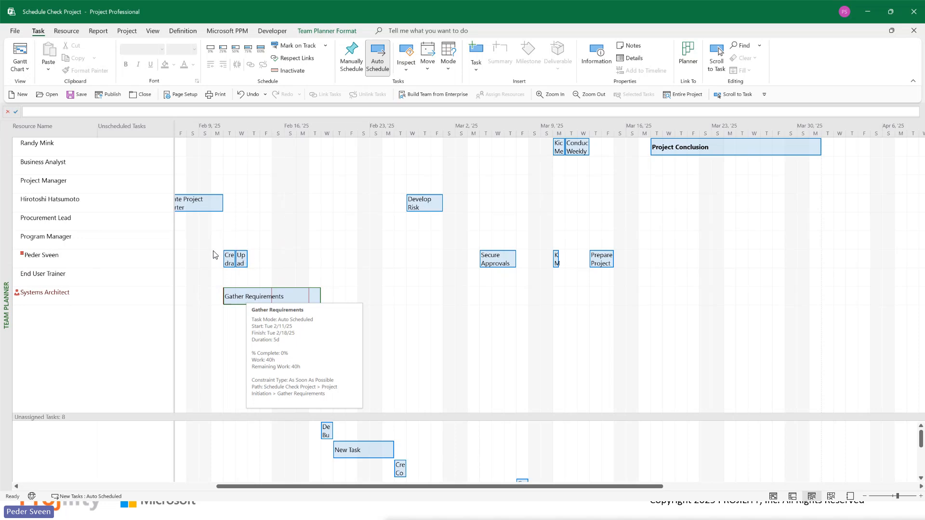
mouse_move(36, 260)
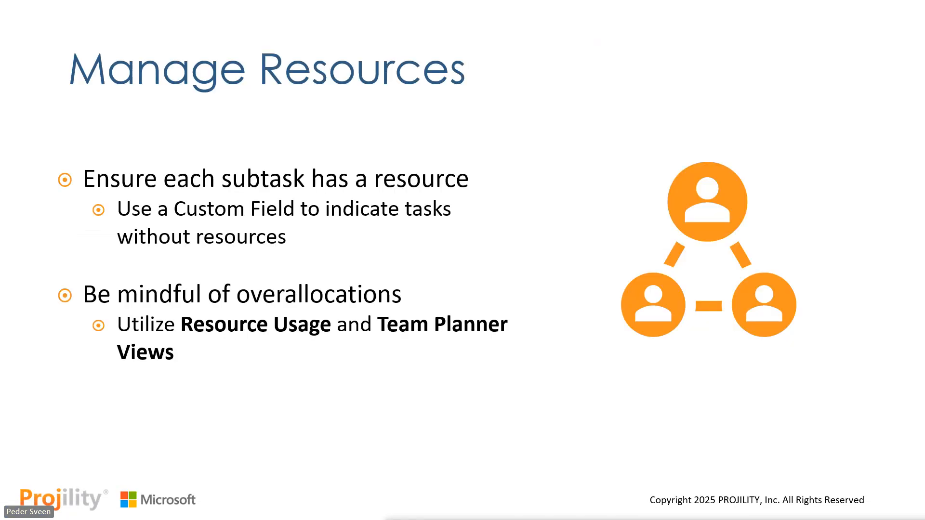
key(Right)
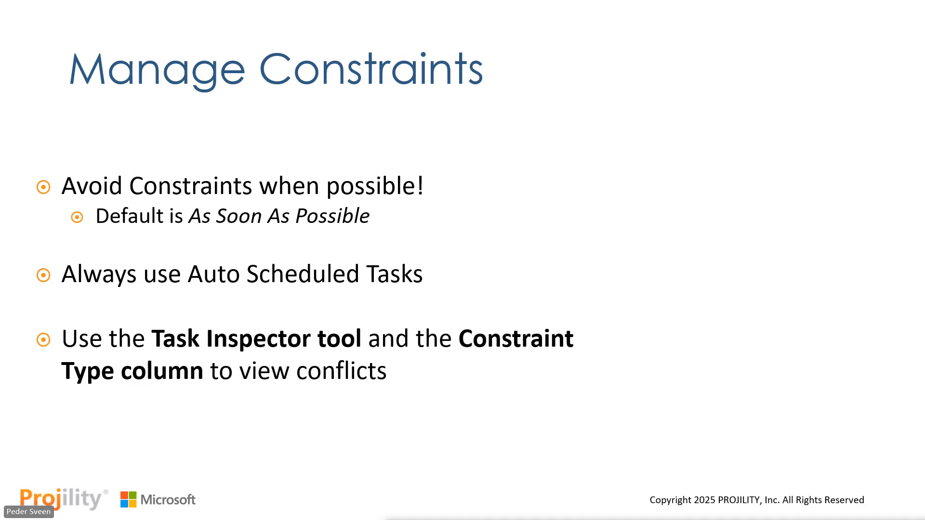
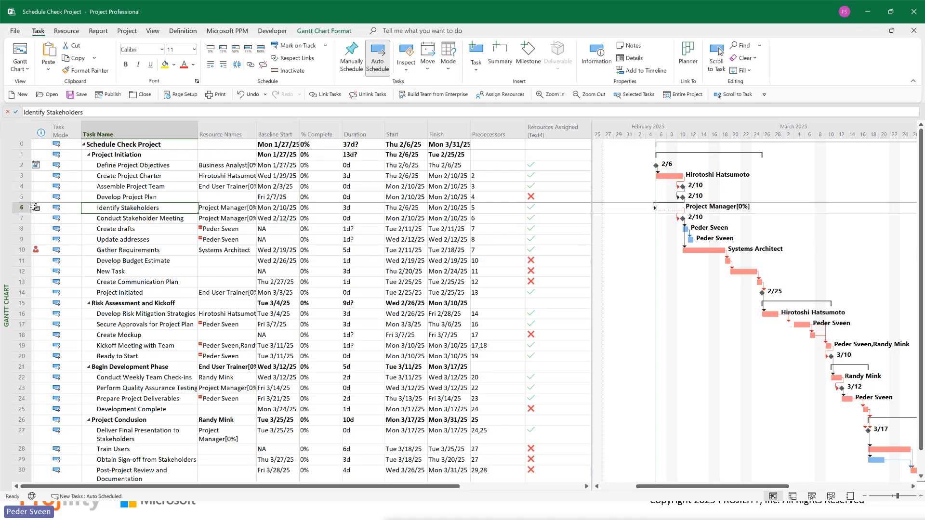
Step: Check the indicator on the Identify Stakeholders task and open the Task Inspector for that task
mouse_move(34, 207)
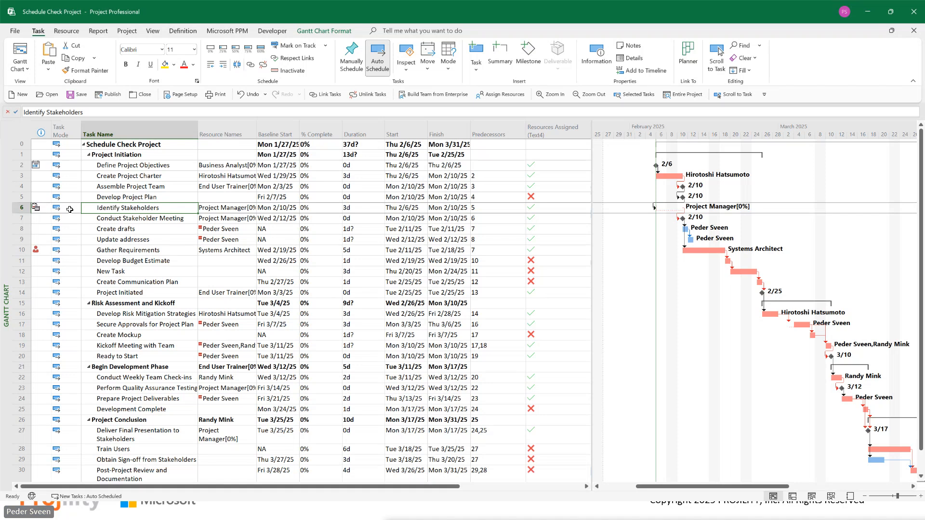
click(94, 213)
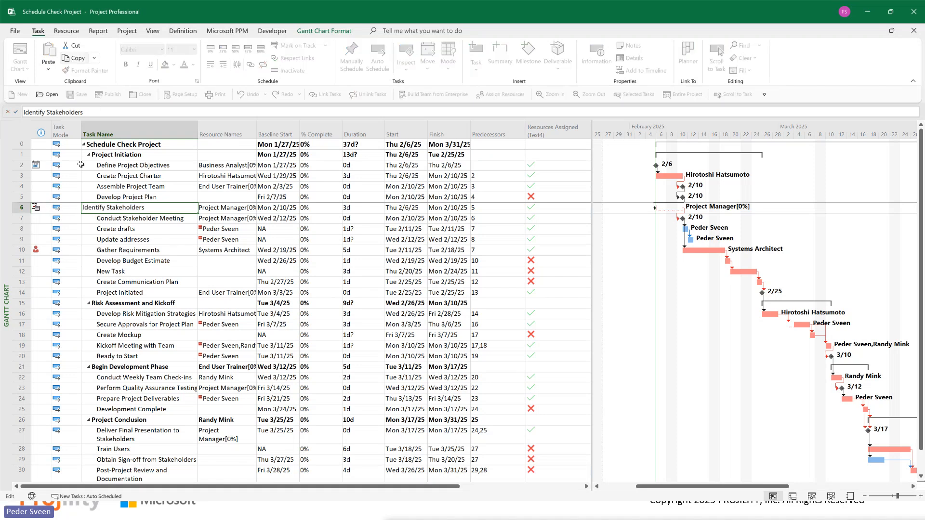
click(125, 270)
click(110, 207)
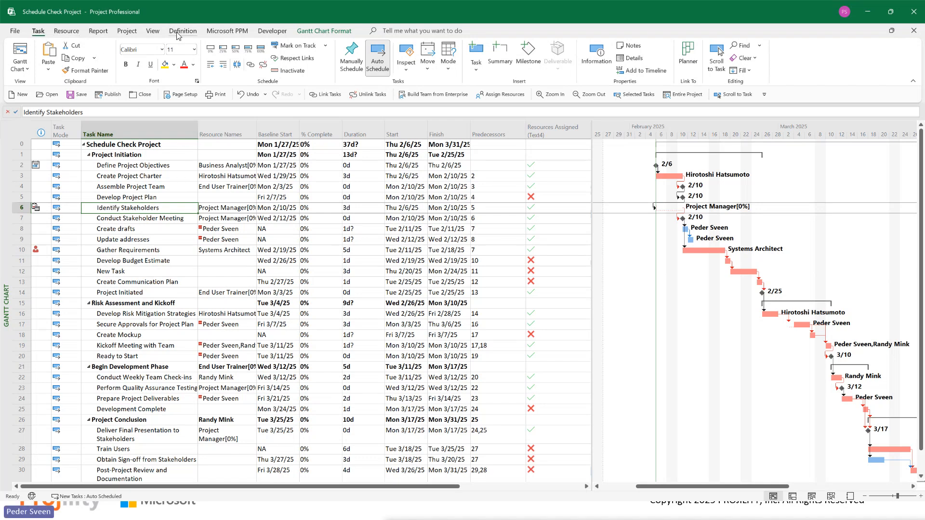
click(407, 53)
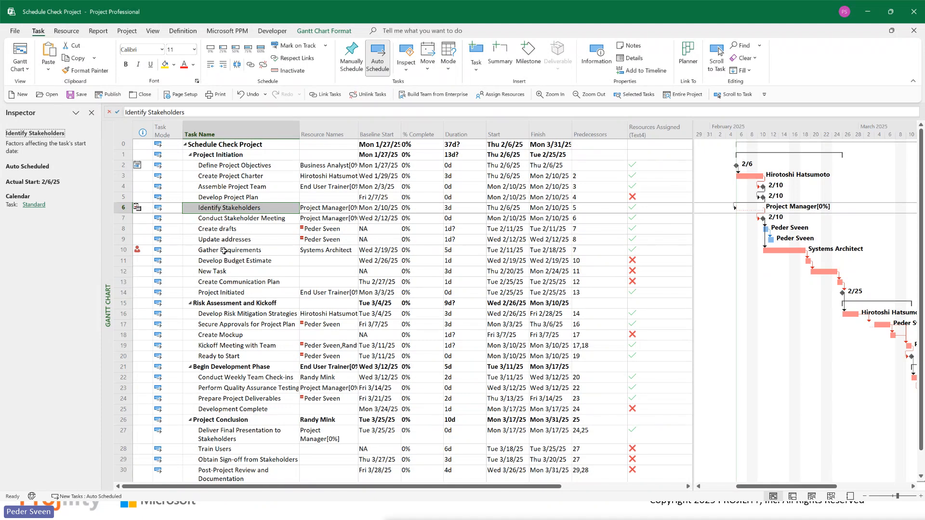
Step: Try to move the Gather Requirements task to its resource's next available time, and stop the leveling
click(224, 251)
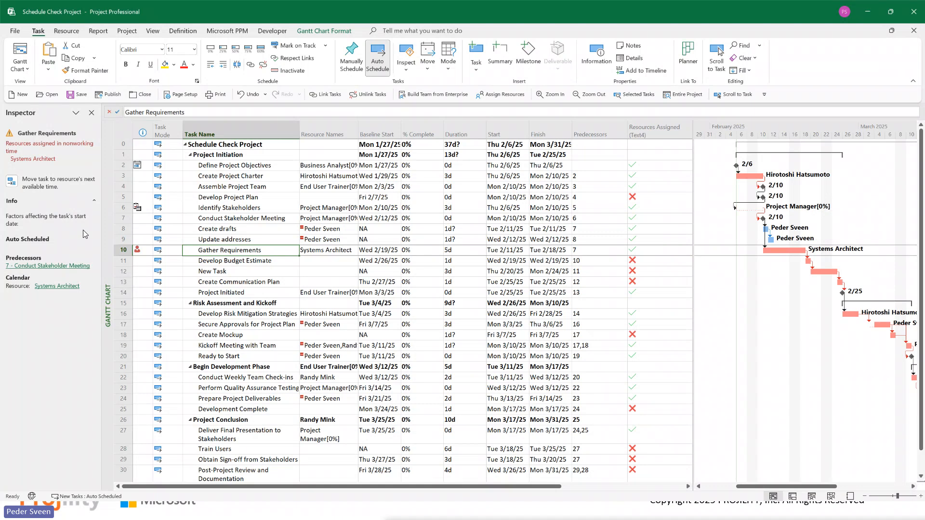
click(12, 183)
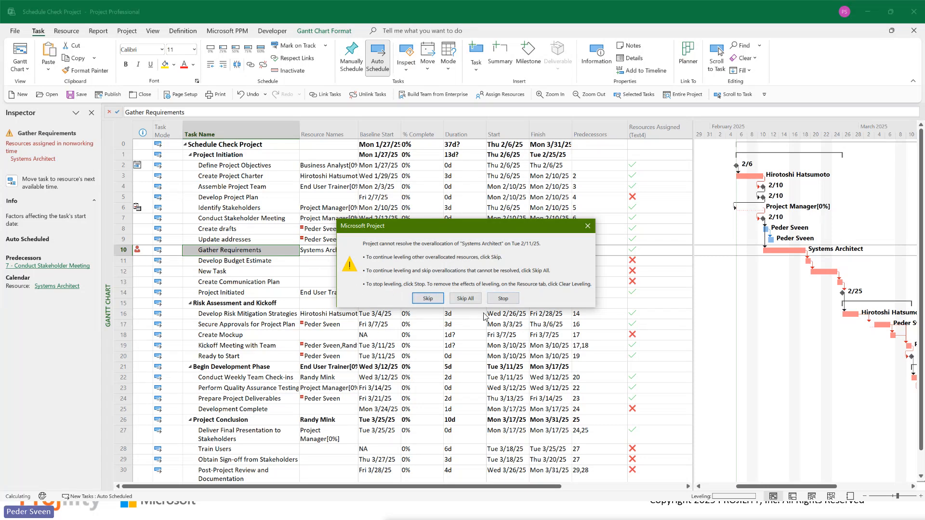
click(503, 298)
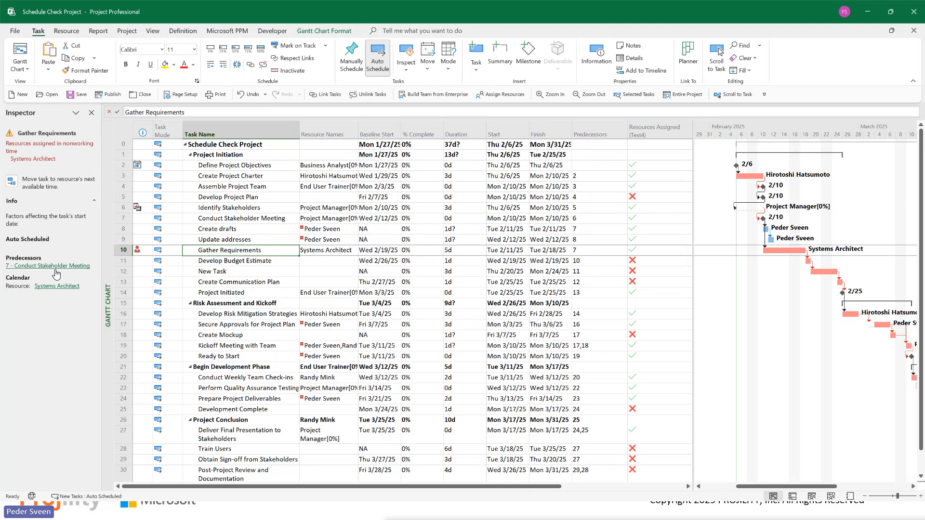
Step: Inspect the factors affecting the start dates of Define Project Objectives, Conduct Weekly Team Check-ins and Prepare Project Deliverables
click(146, 166)
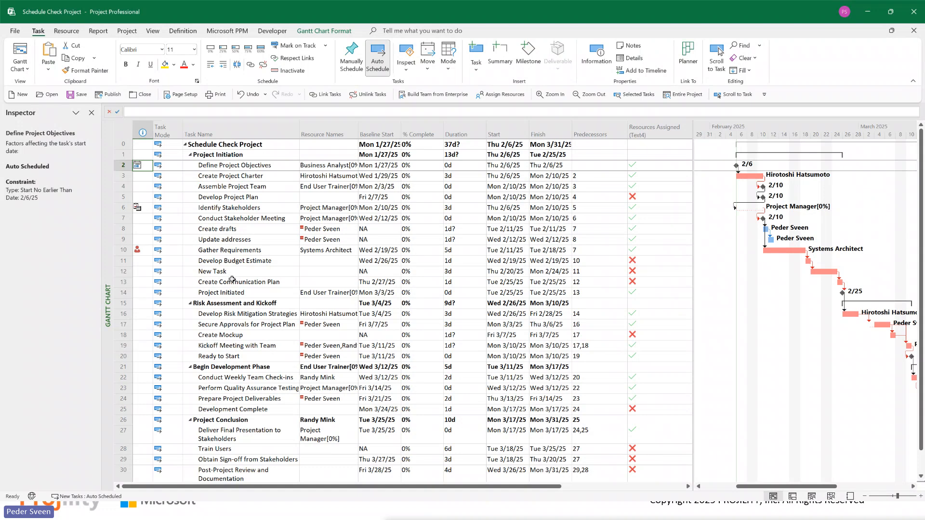
scroll(232, 279, down, 4)
click(247, 250)
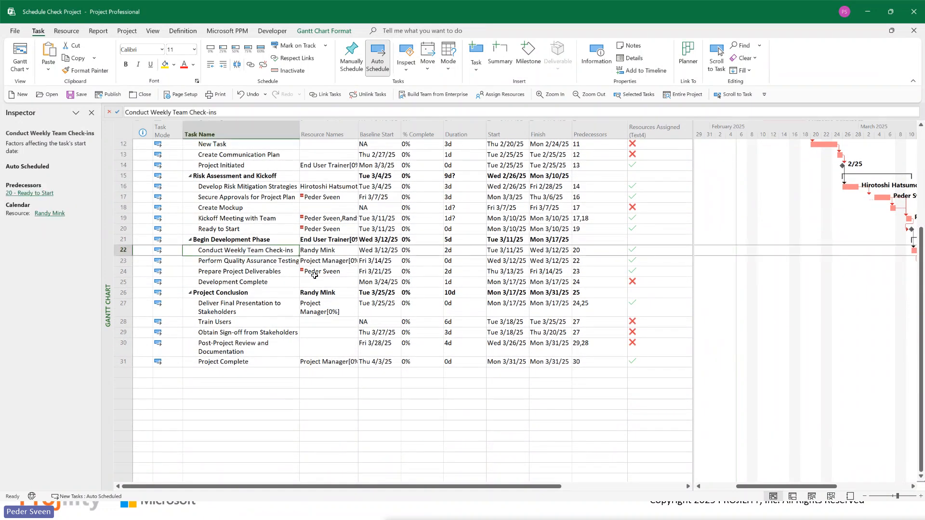
key(Down)
key(Down)
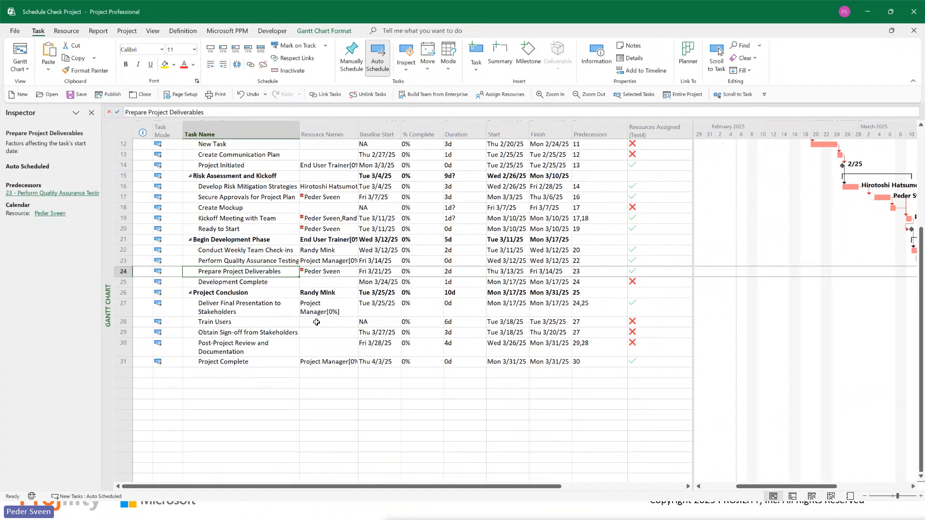
scroll(316, 323, up, 4)
mouse_move(317, 322)
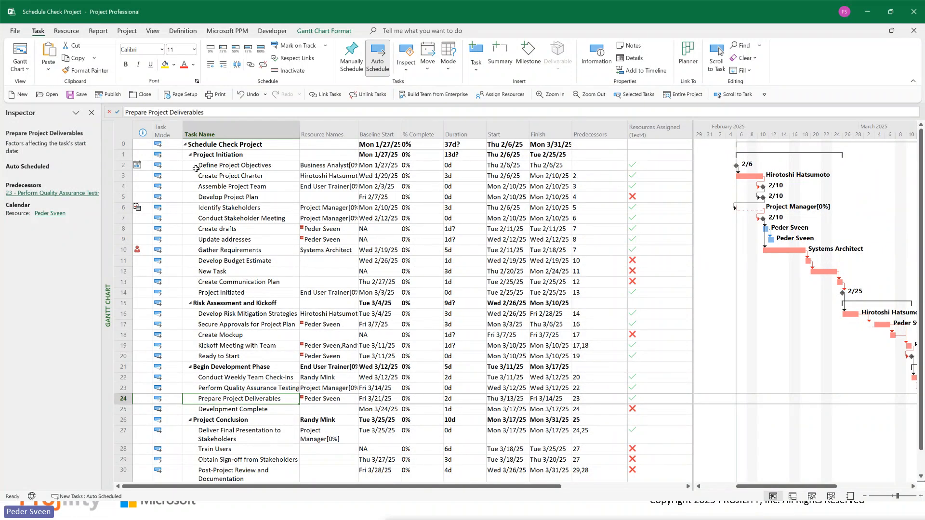
click(196, 168)
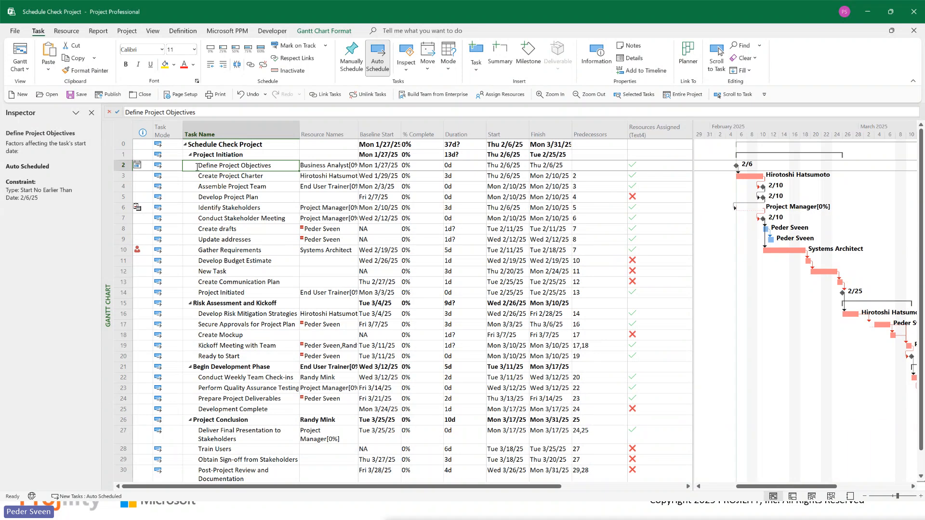
Step: Insert a Constraint Type column before the Task Mode column in the task table
click(168, 127)
right_click(168, 128)
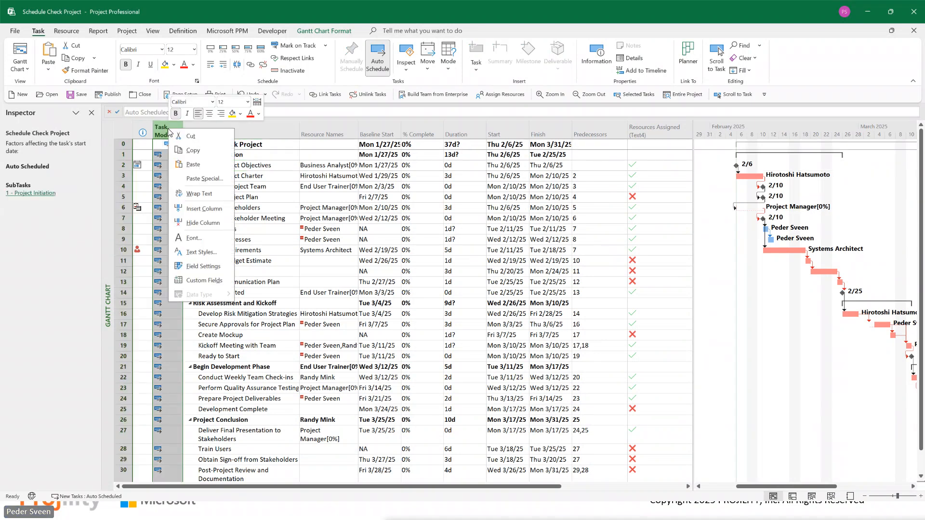
click(203, 209)
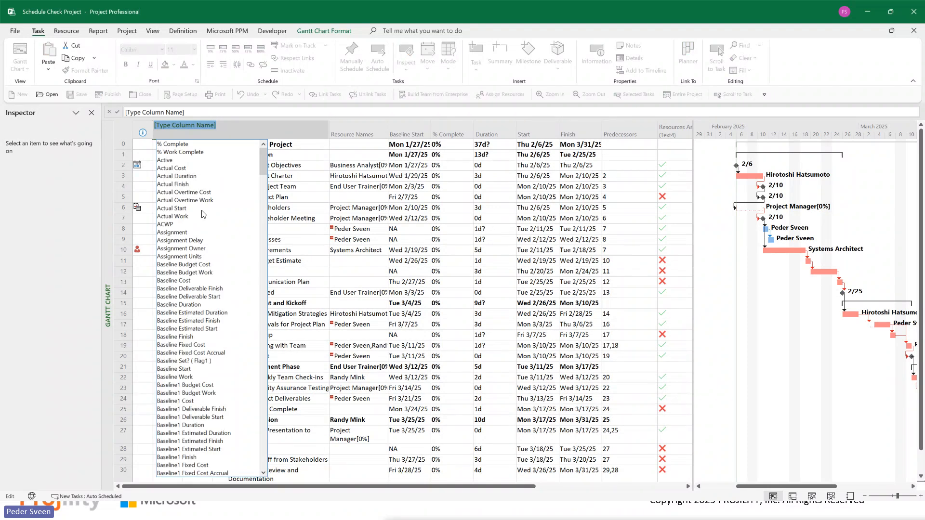
text(constraint Date)
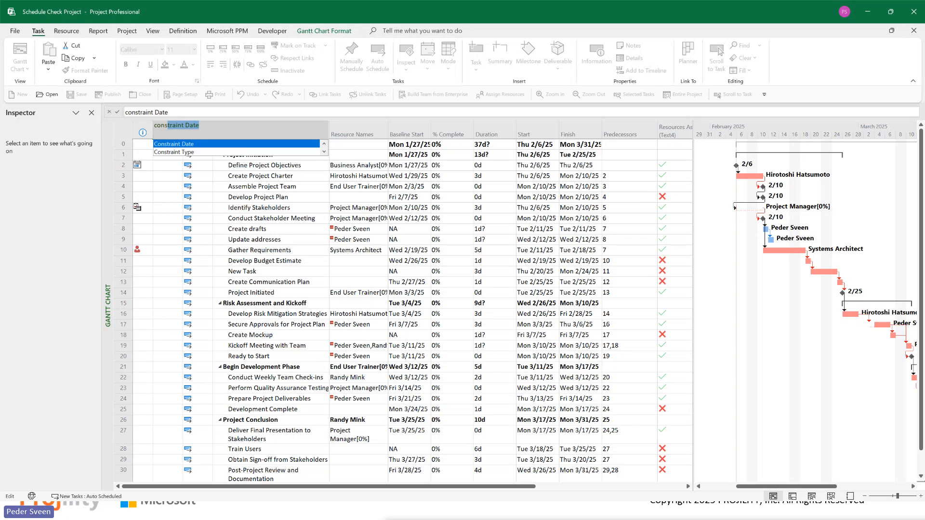
click(186, 152)
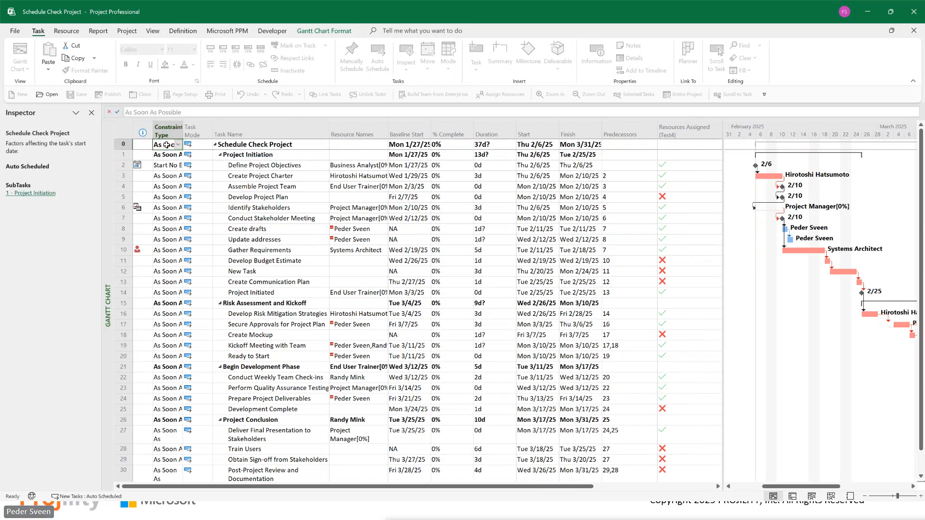
Step: Insert a Constraint Date column before the Constraint Type column
click(171, 130)
right_click(173, 131)
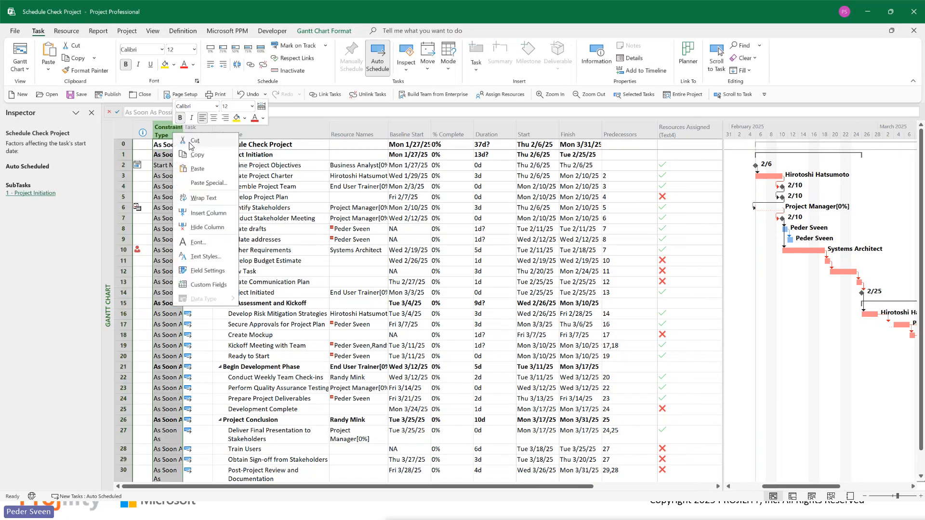
click(209, 217)
text(constraint Date)
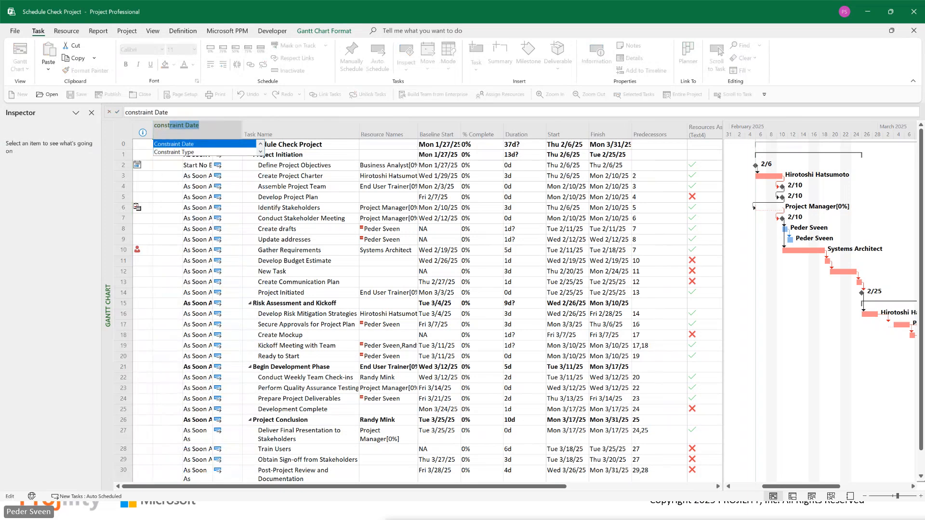
key(Return)
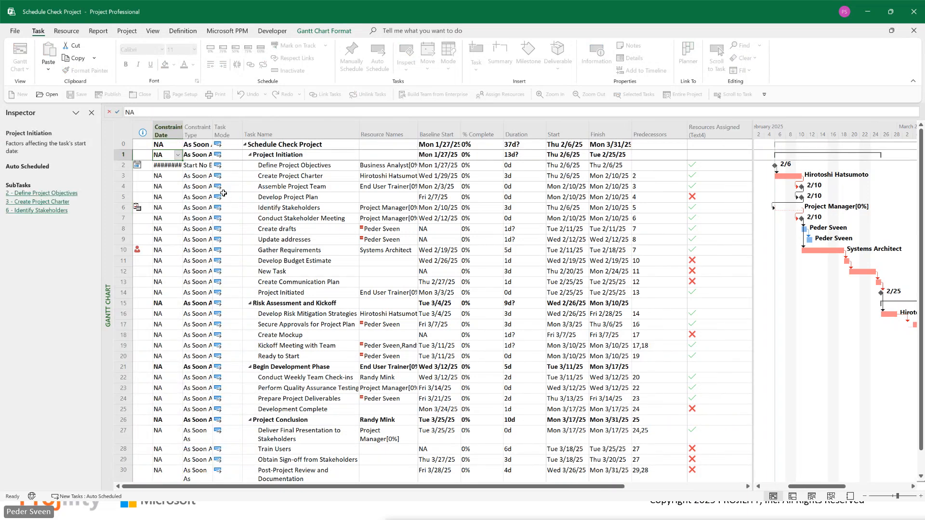
Step: Widen the Constraint Type and Constraint Date columns to show their full values, and review the constraint on Define Project Objectives
drag(214, 133, 264, 133)
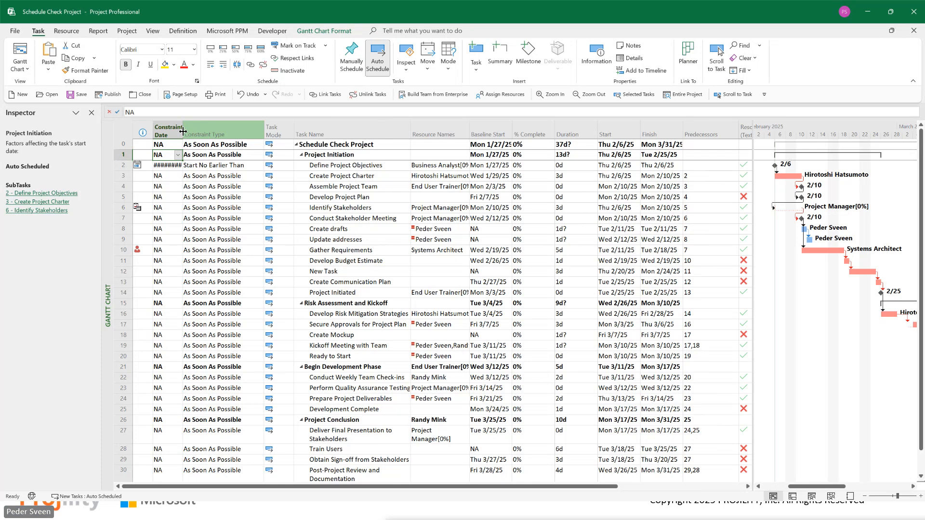
drag(184, 129, 215, 128)
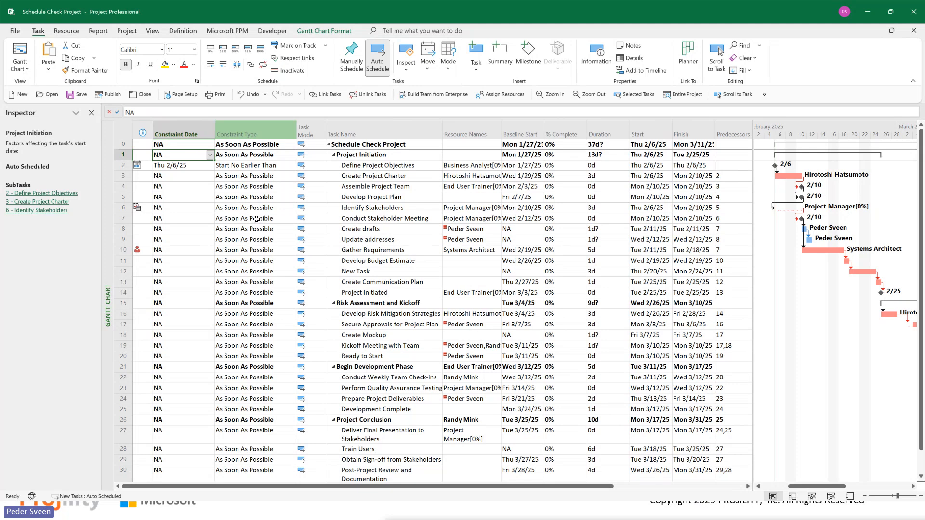
click(255, 219)
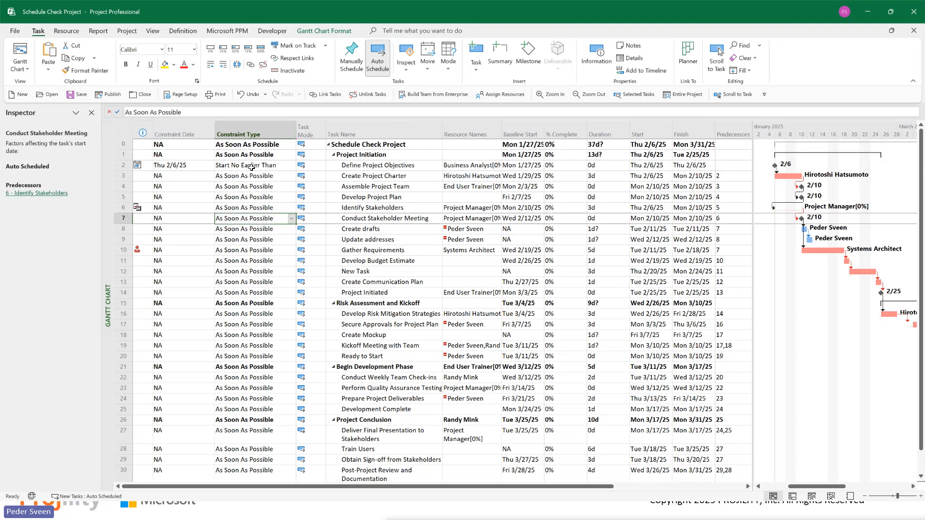
click(265, 167)
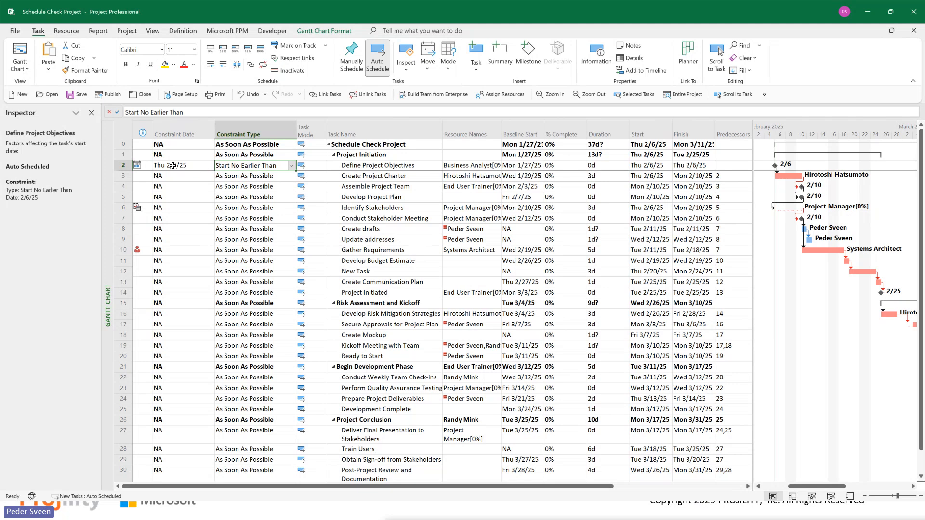
click(173, 166)
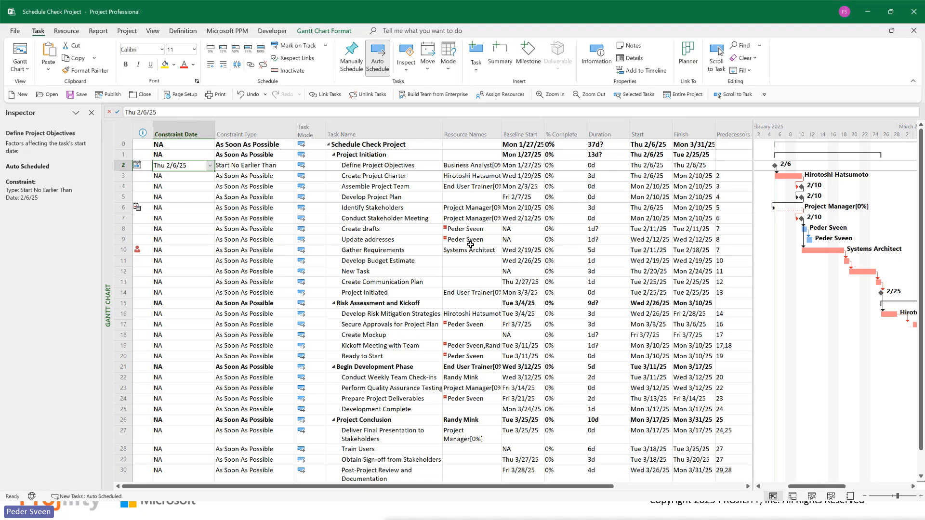
Step: Start inserting another column before Constraint Type and browse the list of available fields from Outline Code to Unique ID
right_click(239, 135)
click(285, 209)
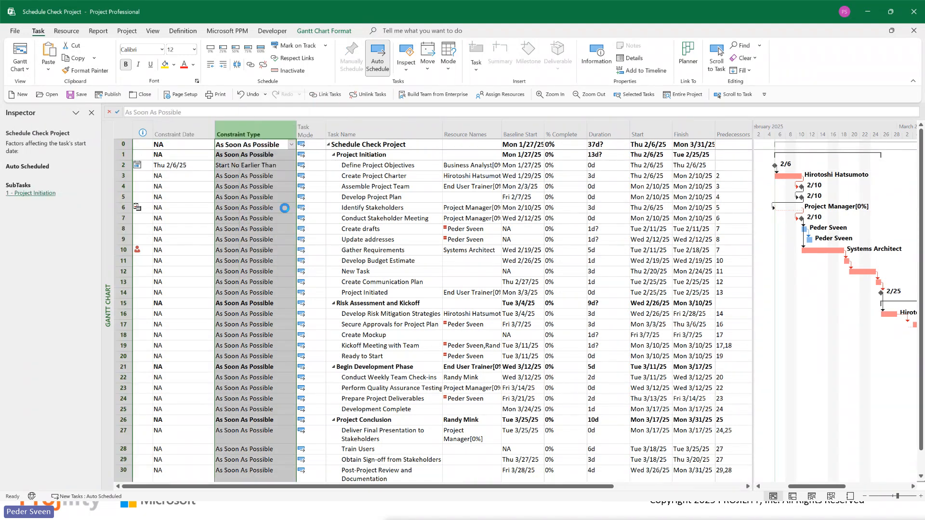
mouse_move(331, 162)
mouse_down()
mouse_move(351, 469)
mouse_move(337, 420)
mouse_up()
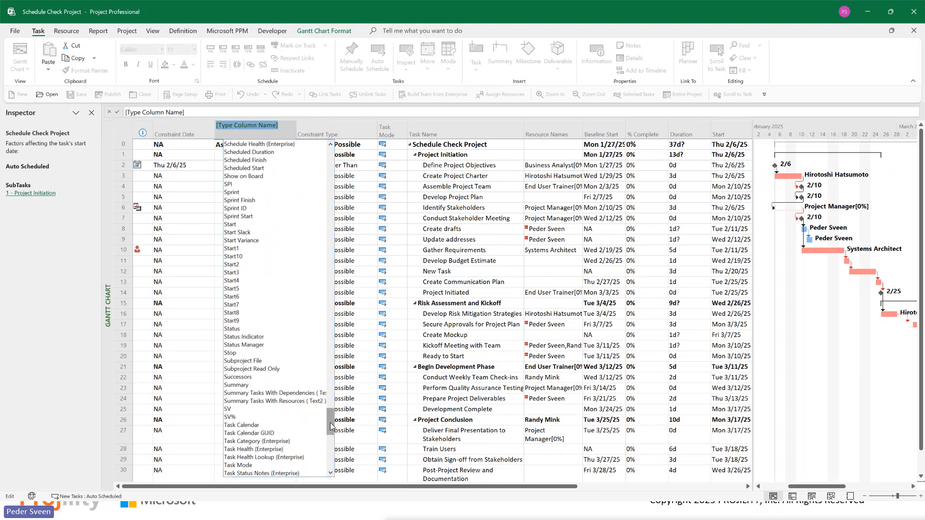
drag(330, 426, 331, 396)
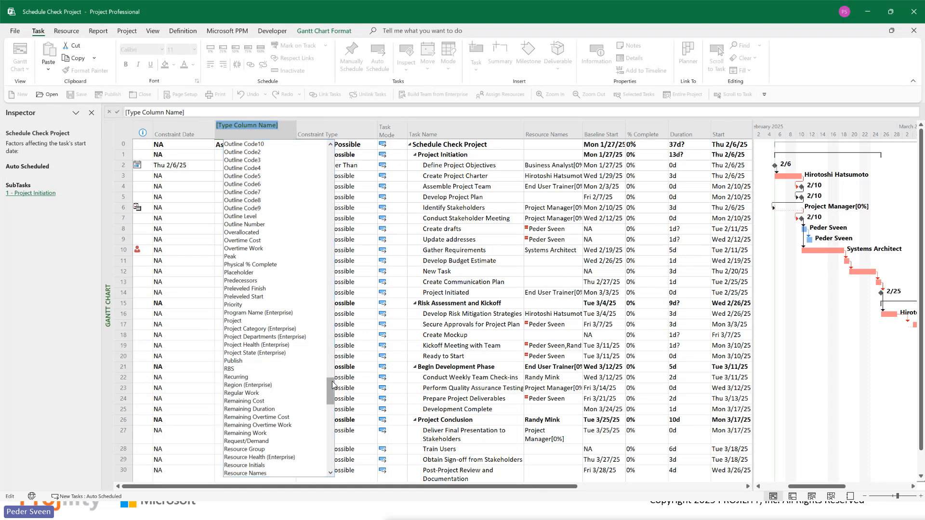
drag(333, 389, 334, 443)
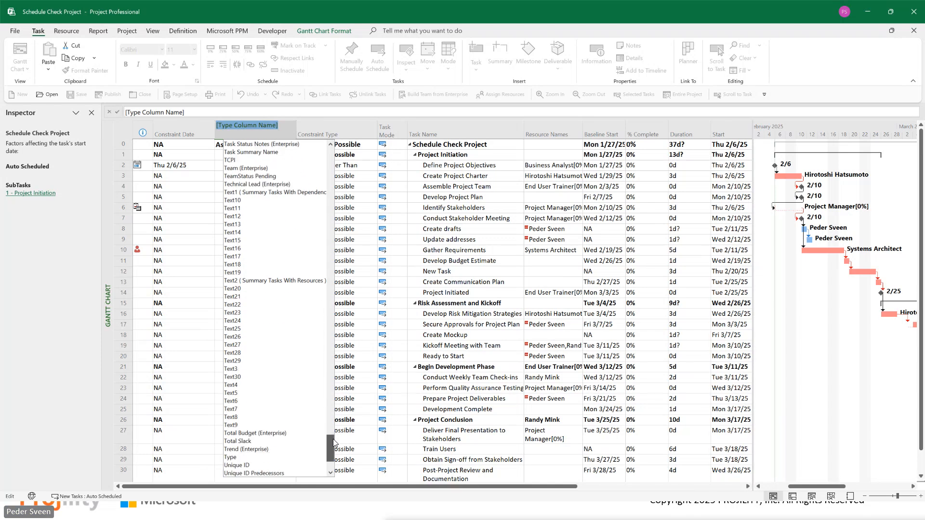
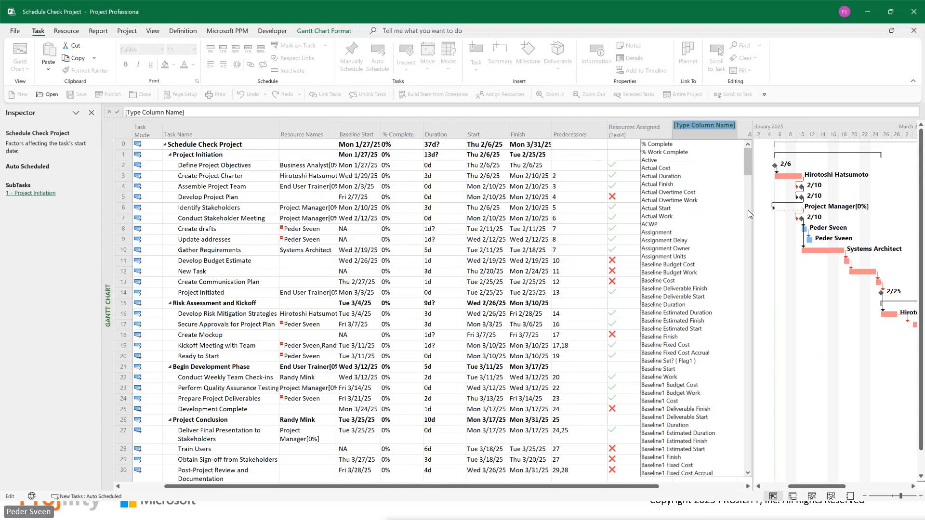
Step: Insert the Baseline Set? (Flag1) column after Resources Assigned (Text4) and select the Baseline Start column to compare them
text(baseline set? ( Flag1)
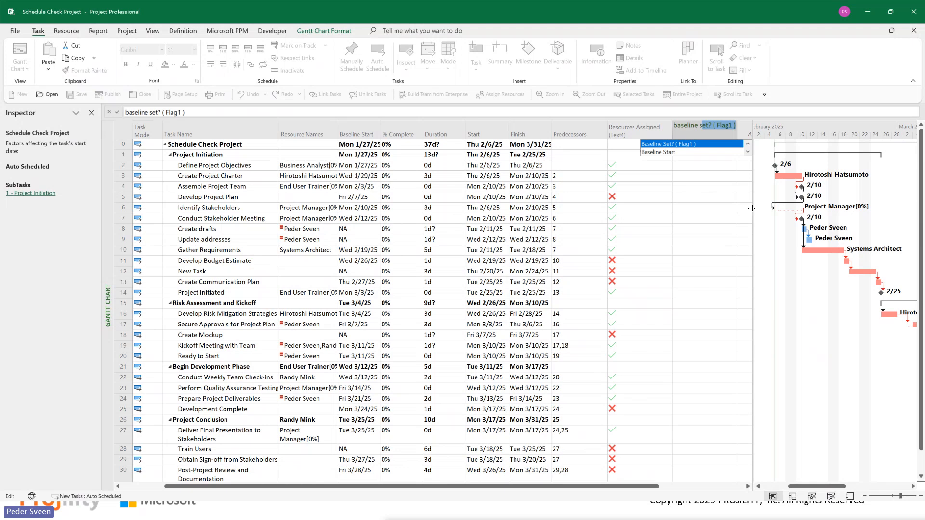
click(686, 147)
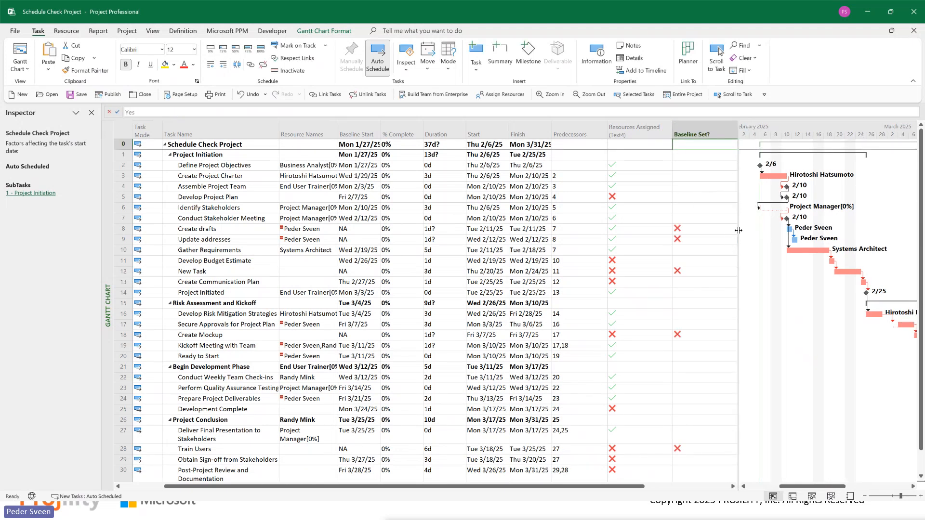
drag(739, 230, 752, 231)
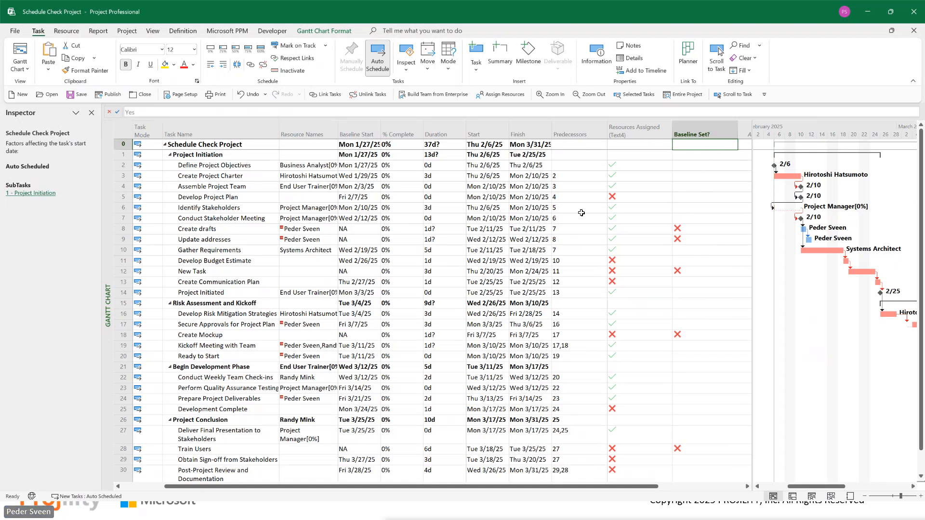
mouse_move(301, 240)
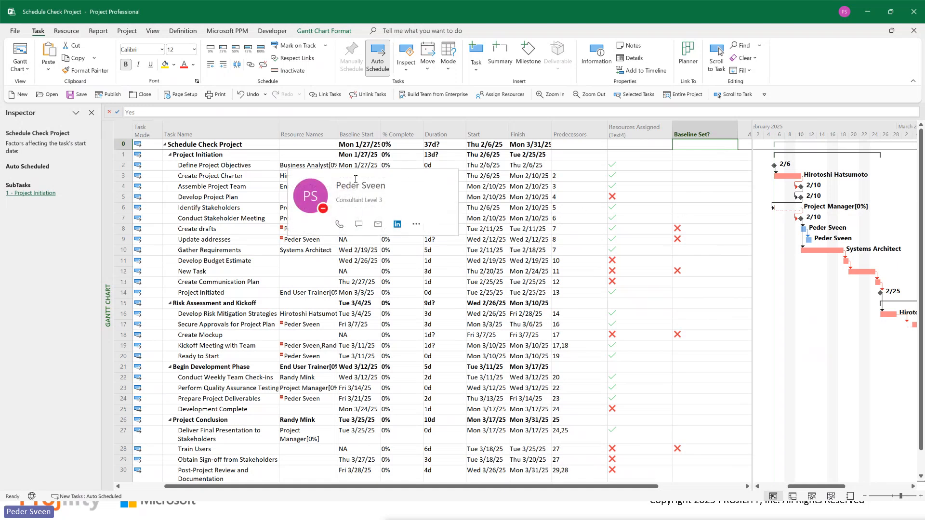
click(359, 134)
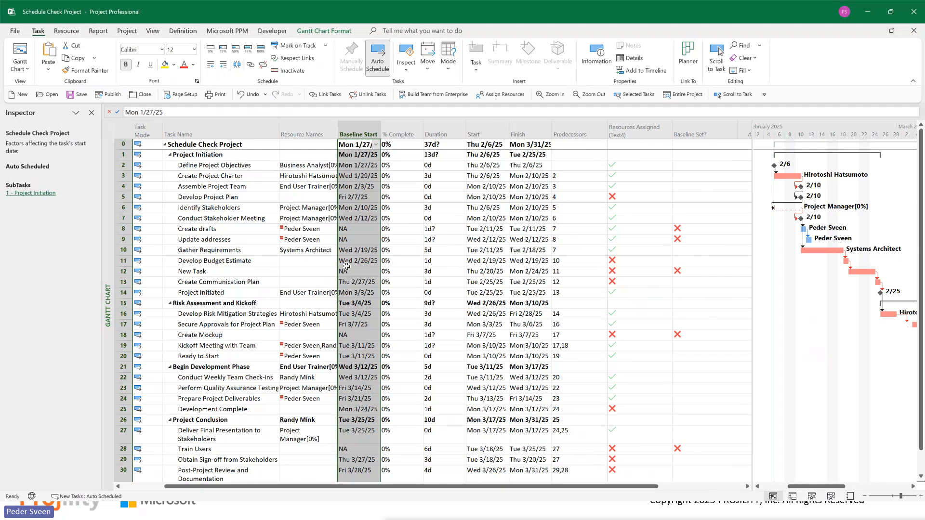
Step: Insert a task named New Task above Develop Budget Estimate
click(194, 261)
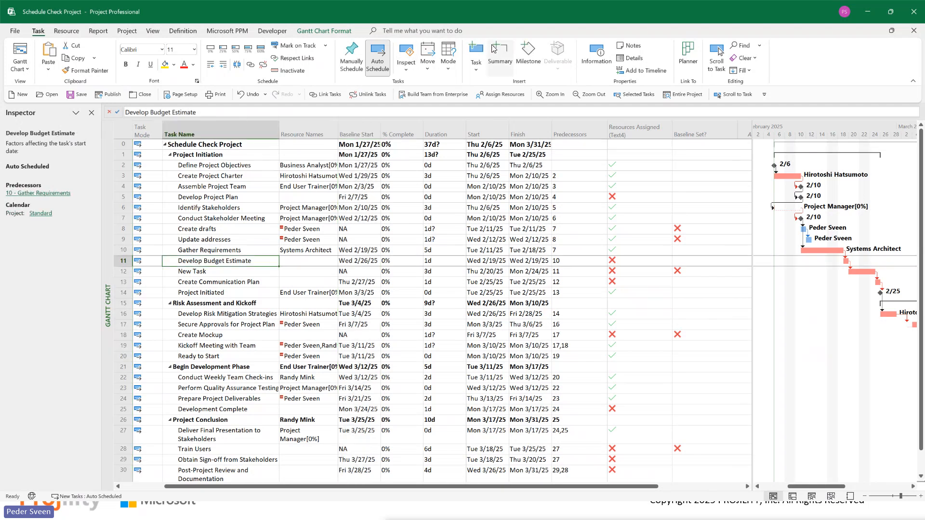
click(476, 49)
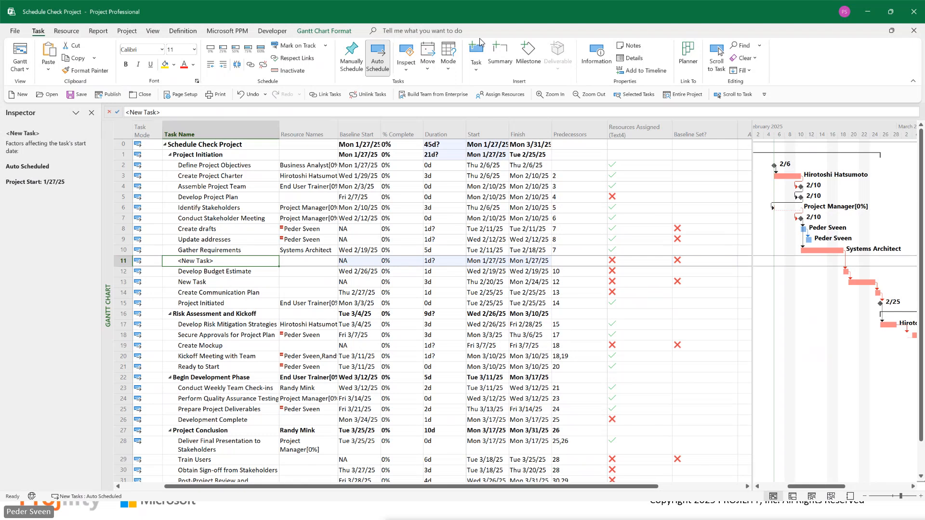
key(BackSpace)
text(Ne)
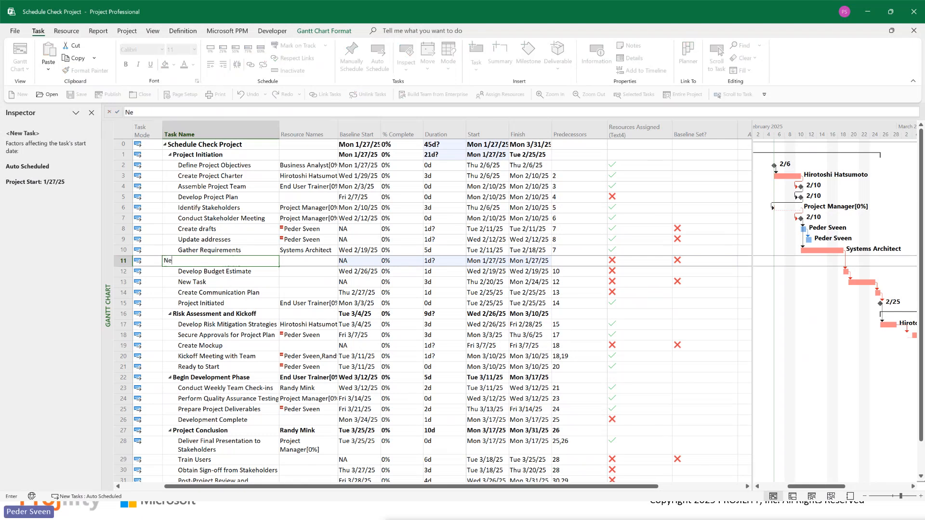
text(w Task)
key(Return)
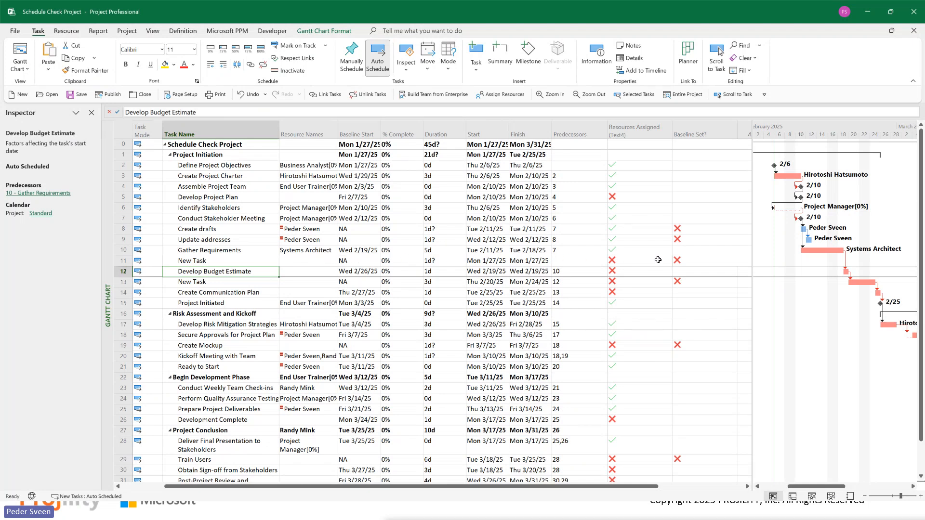
Step: Check the Baseline Set? indicator of the new task in row 11 and of the remaining tasks down to Project Complete
click(687, 259)
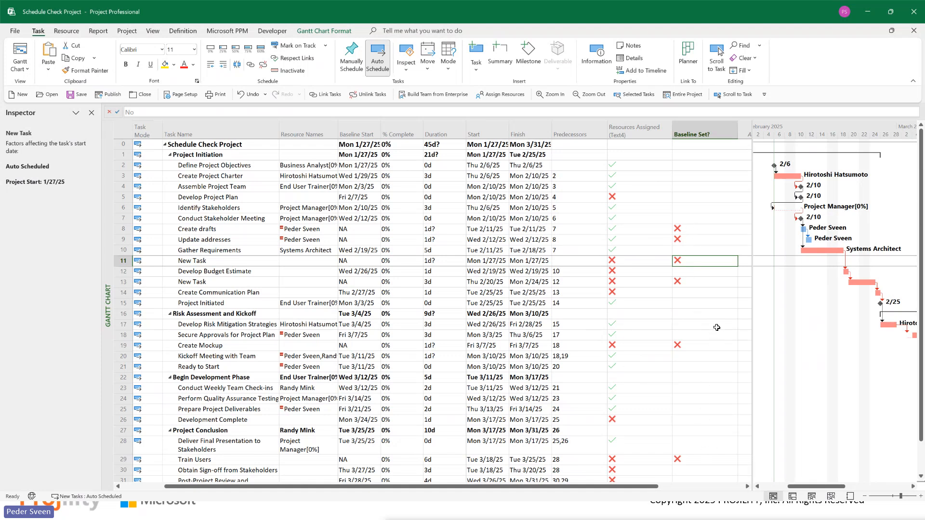
scroll(717, 321, down, 4)
scroll(717, 322, down, 1)
scroll(717, 322, up, 1)
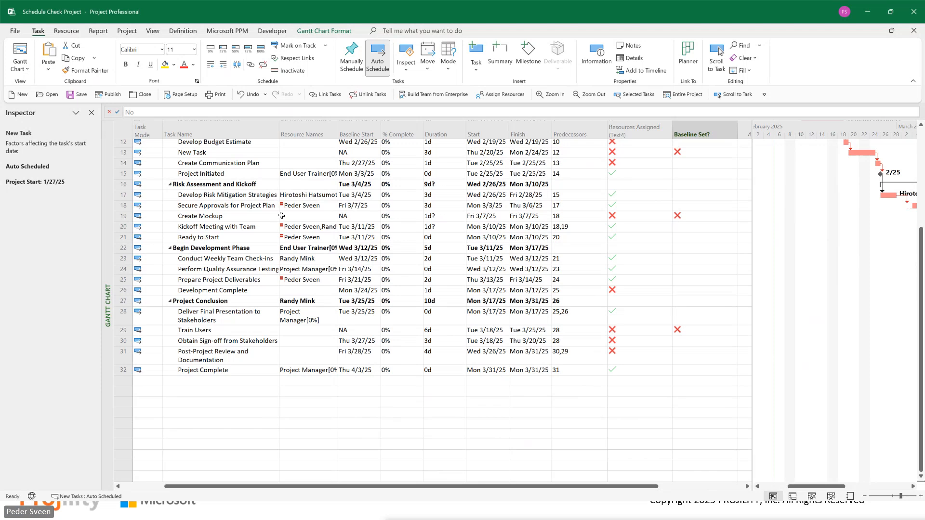
scroll(381, 250, up, 4)
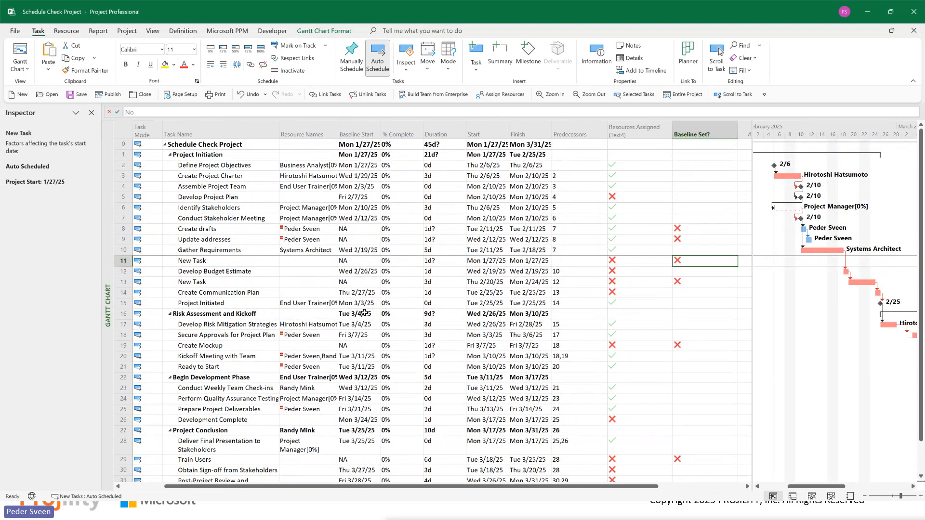
Step: Outdent the New Task in row 11 to make it a summary task
scroll(362, 309, down, 2)
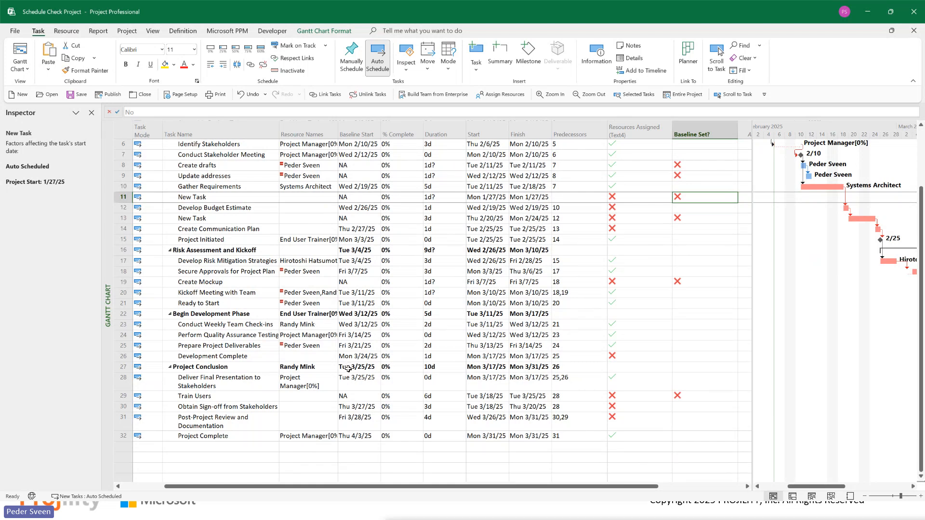
click(205, 198)
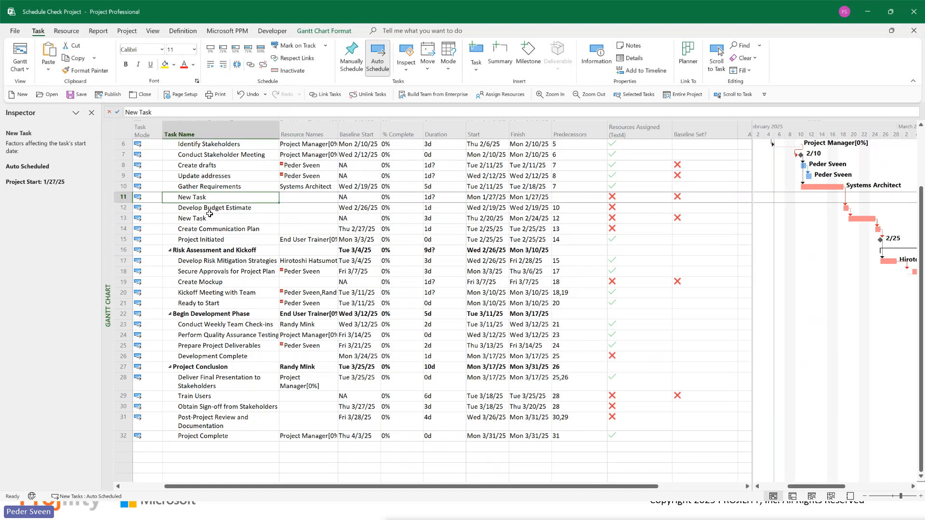
click(211, 64)
click(405, 229)
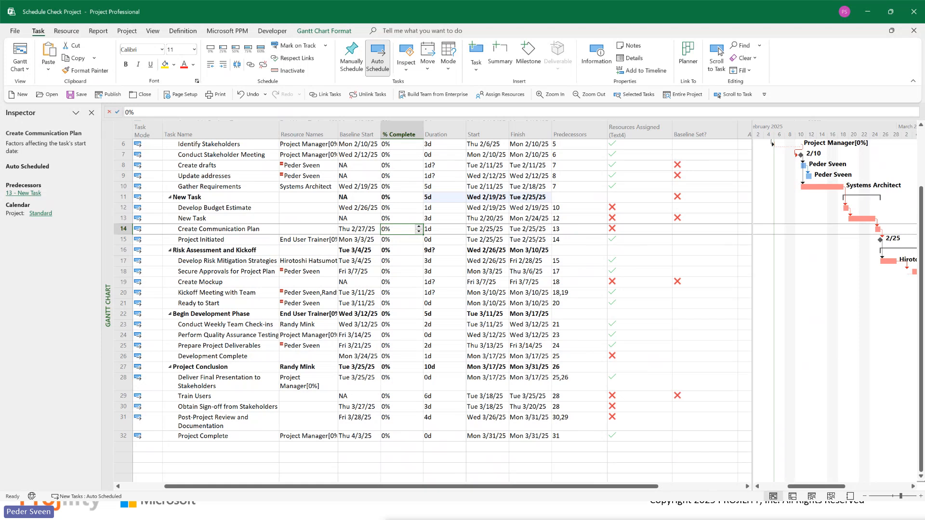
Step: Examine the formula behind the Baseline Set? custom field, including its ProjDateValue, "NA", Yes and No parts, without changing it
right_click(693, 130)
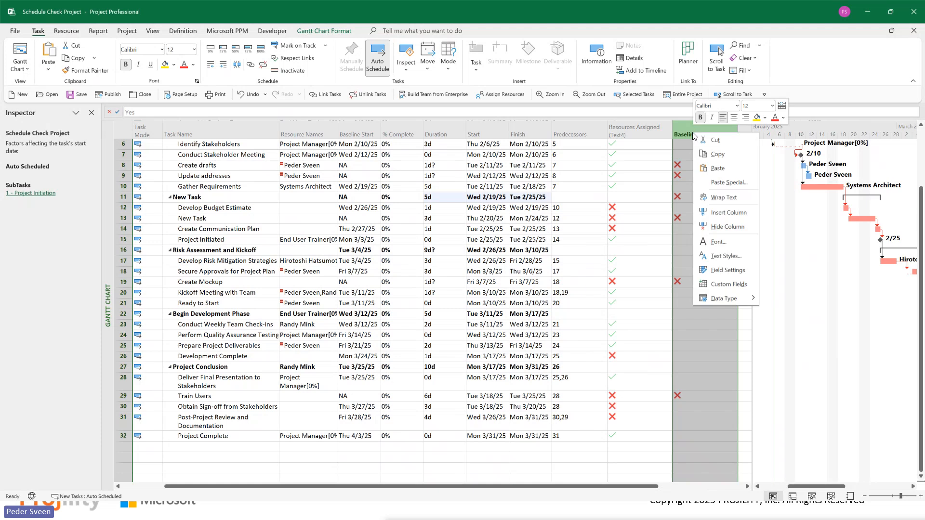
click(723, 285)
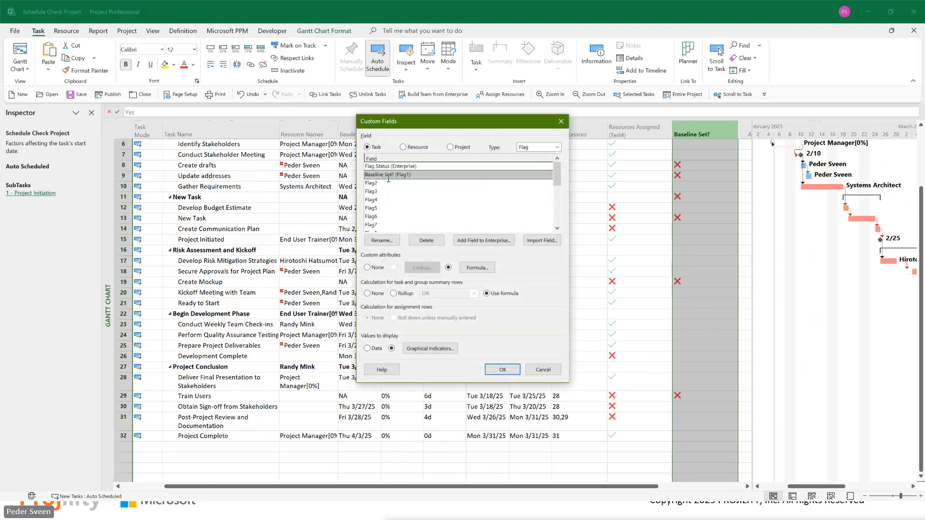
click(477, 268)
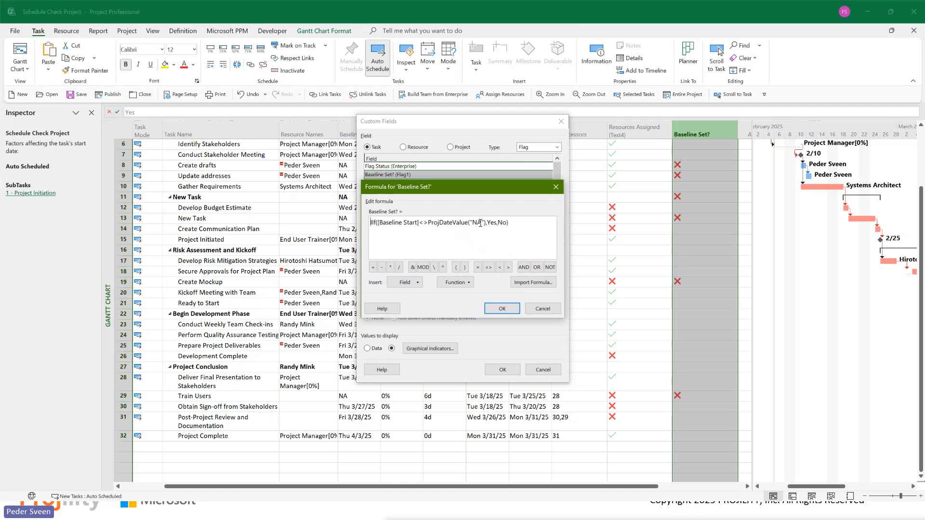
drag(481, 223, 472, 223)
click(486, 223)
double_click(485, 223)
double_click(445, 223)
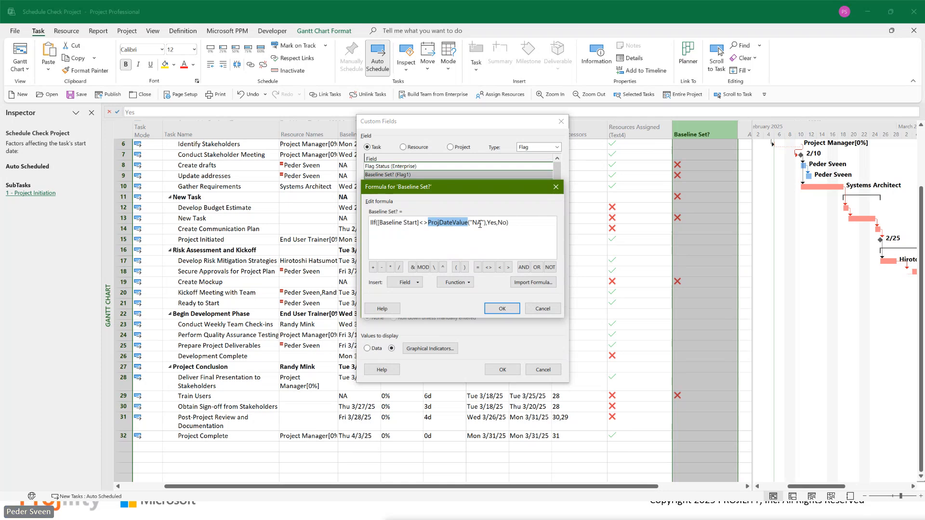
drag(480, 224, 473, 224)
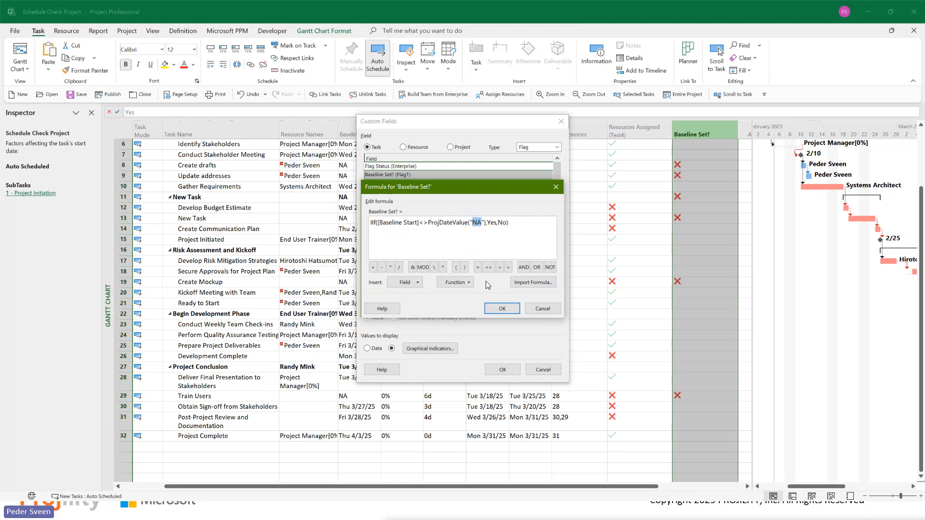
double_click(493, 224)
double_click(502, 223)
click(542, 308)
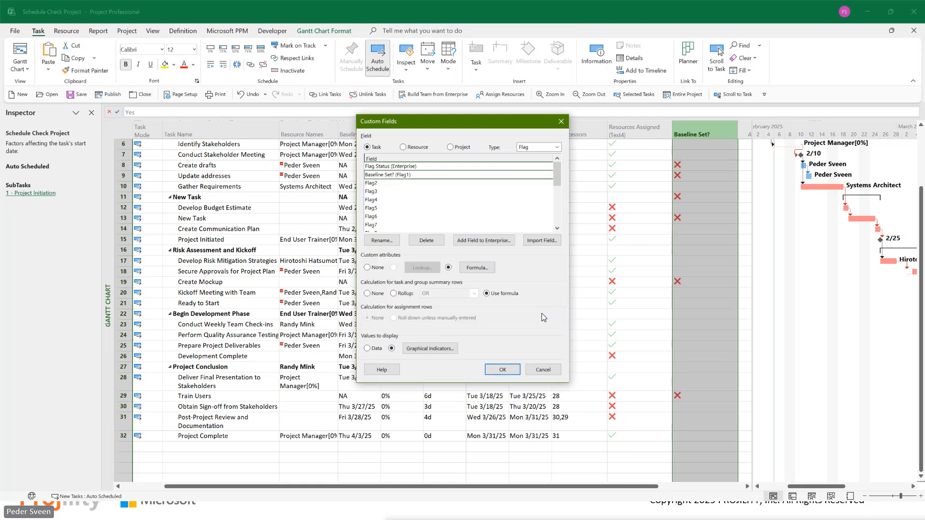
Step: Examine the graphical indicator criteria of the Baseline Set? field for nonsummary rows and leave them as they are
click(418, 349)
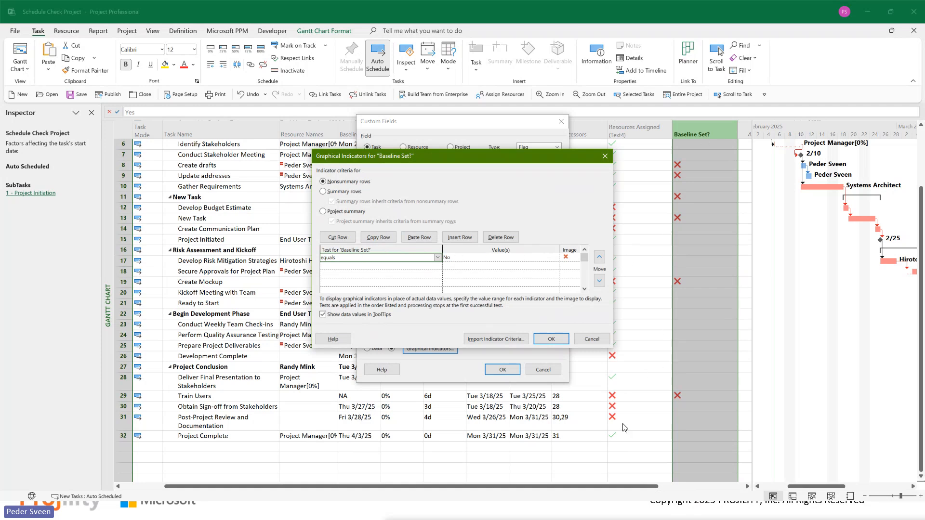
click(554, 268)
click(366, 265)
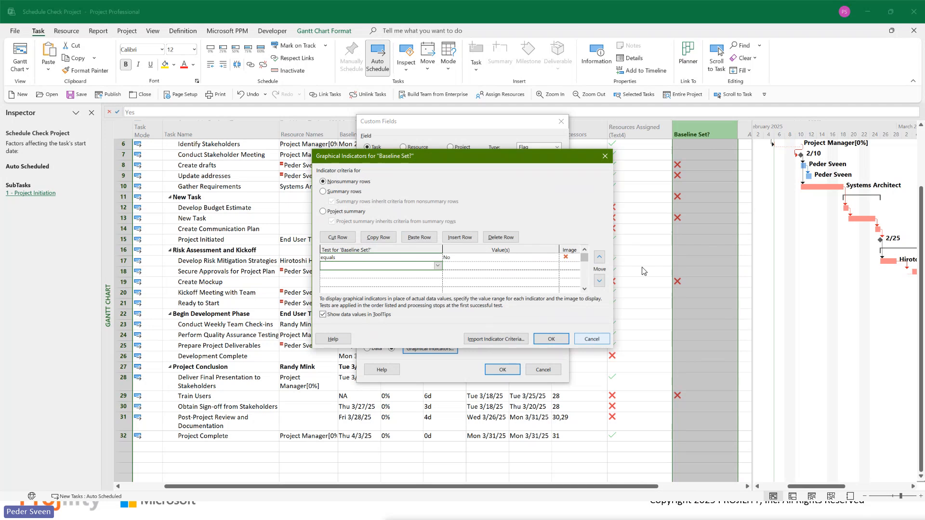
click(593, 340)
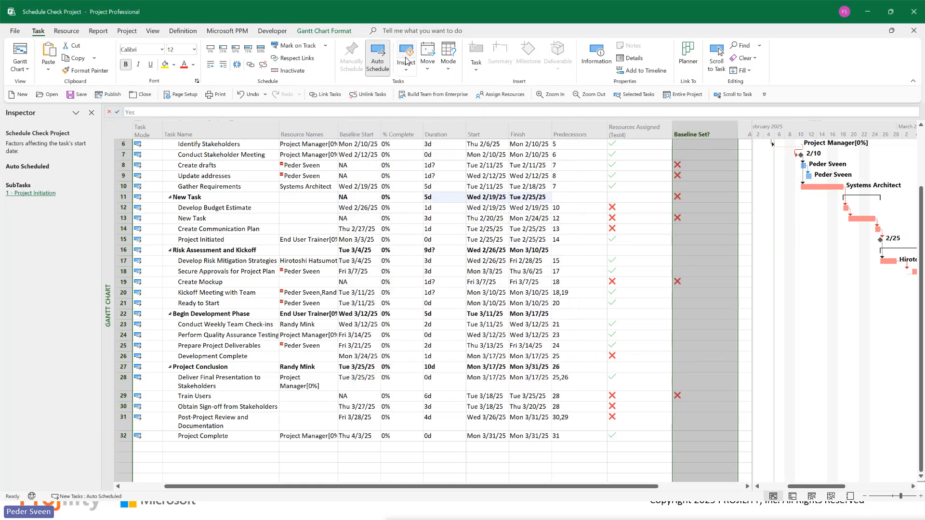
Step: Look through the Text-type task custom fields, select Text13 to view its attributes, and leave the Custom Fields settings unchanged
click(127, 32)
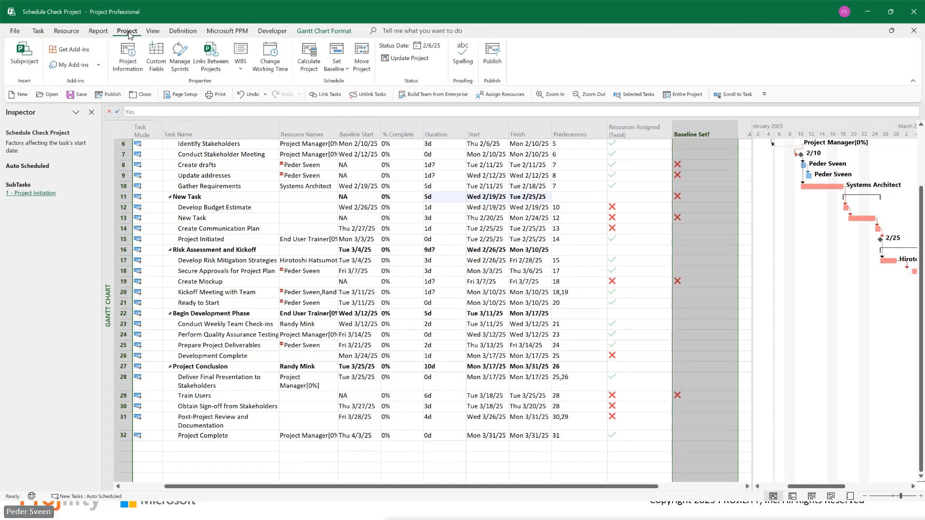
click(164, 65)
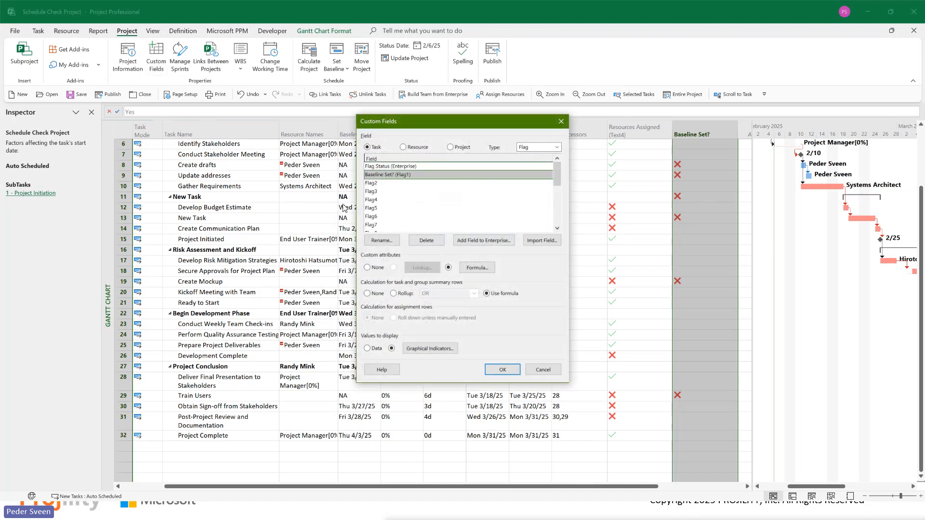
click(539, 147)
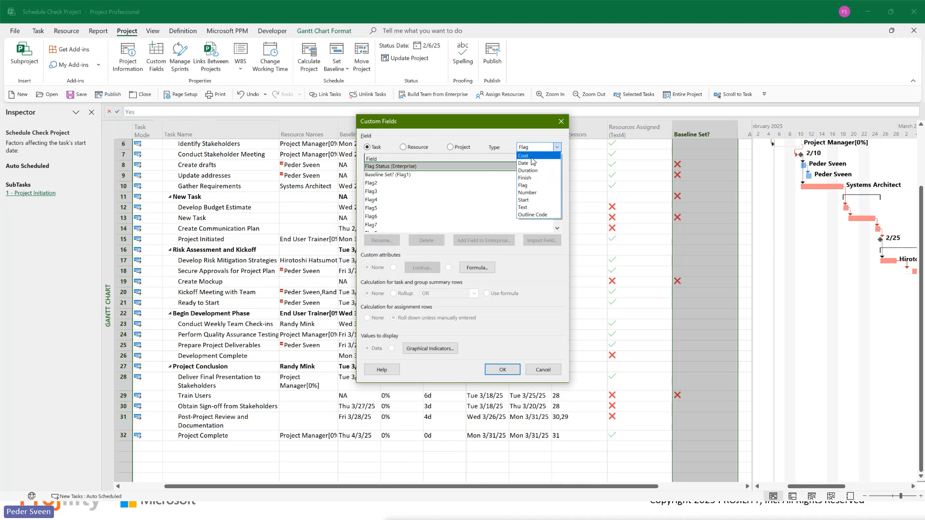
click(525, 207)
drag(552, 166, 557, 199)
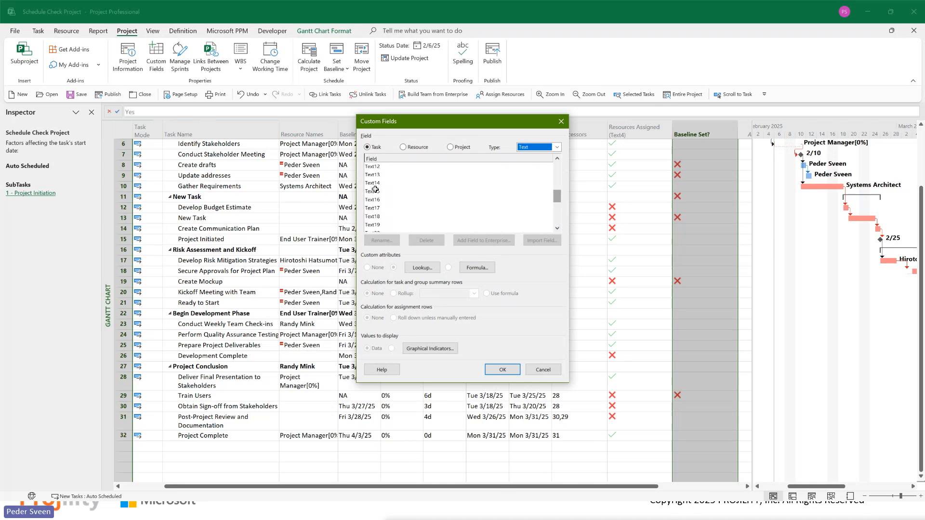
click(376, 175)
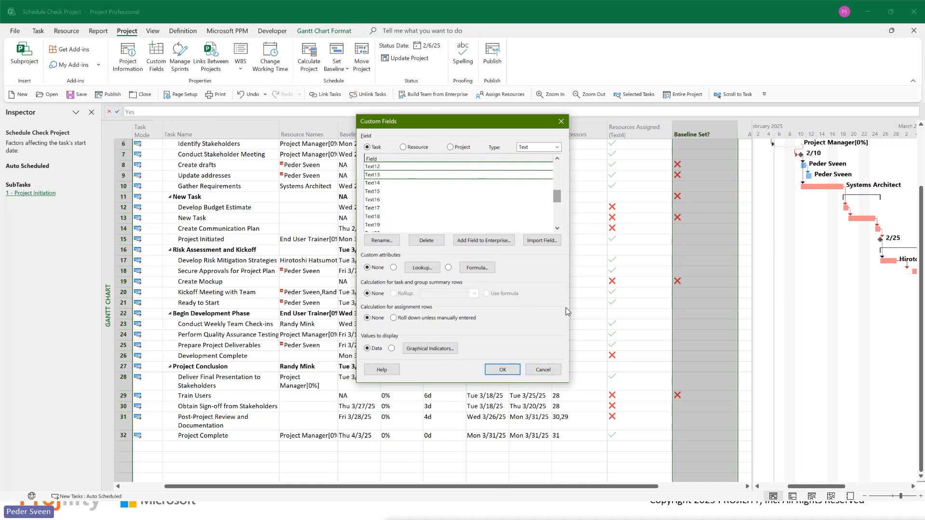
click(550, 374)
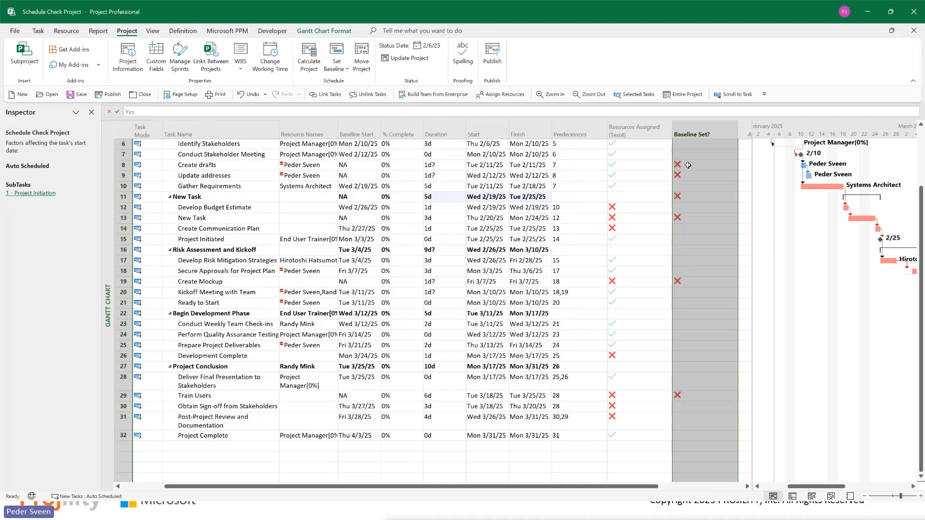
click(619, 126)
right_click(619, 126)
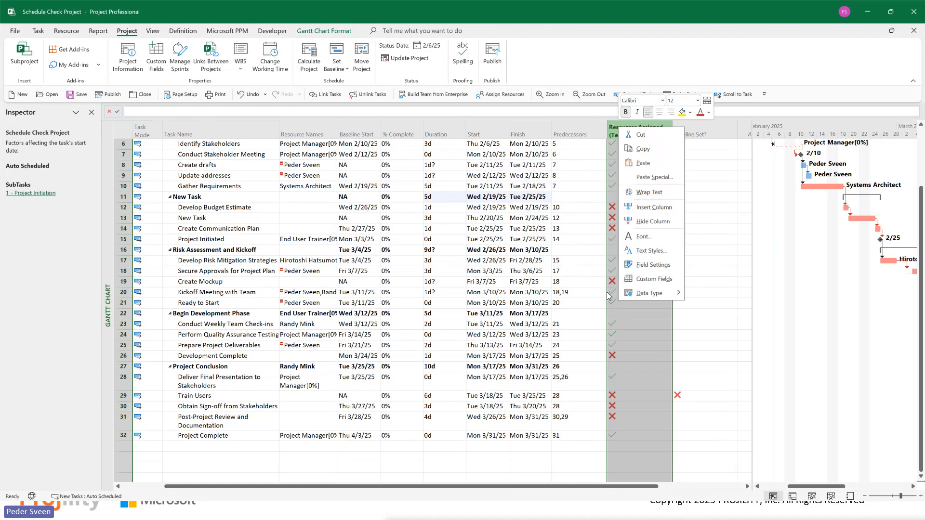
click(633, 430)
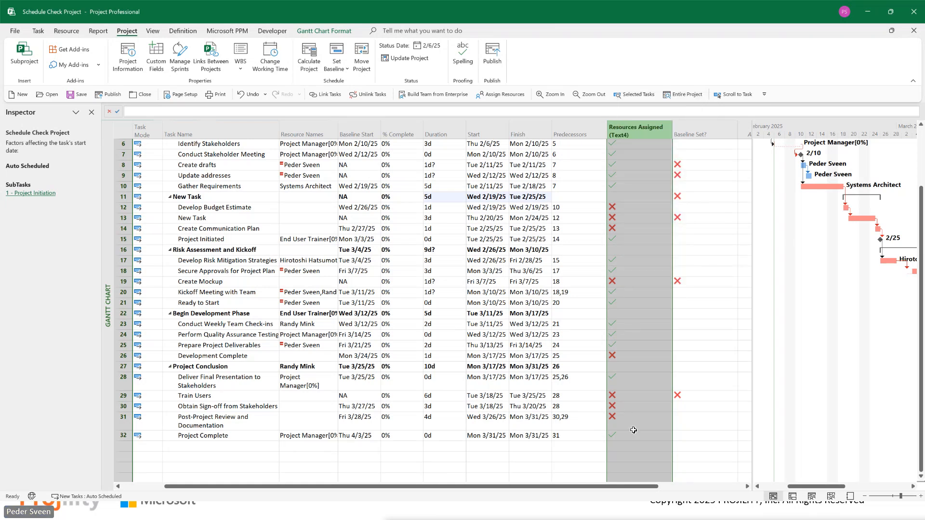
click(668, 439)
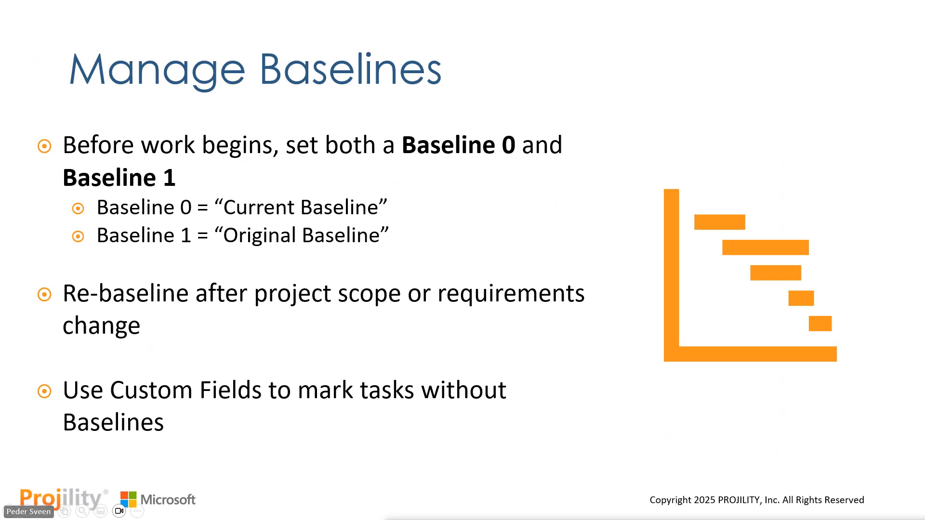
key(Right)
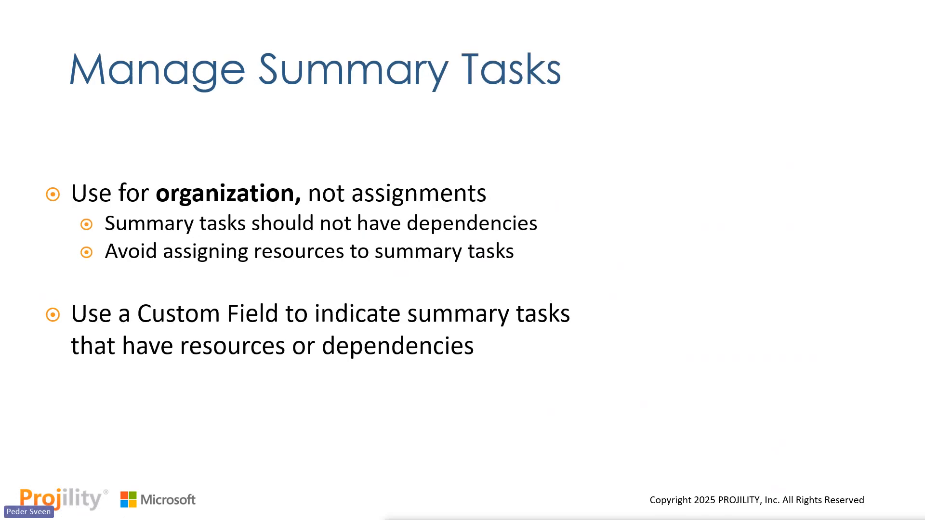
key(Right)
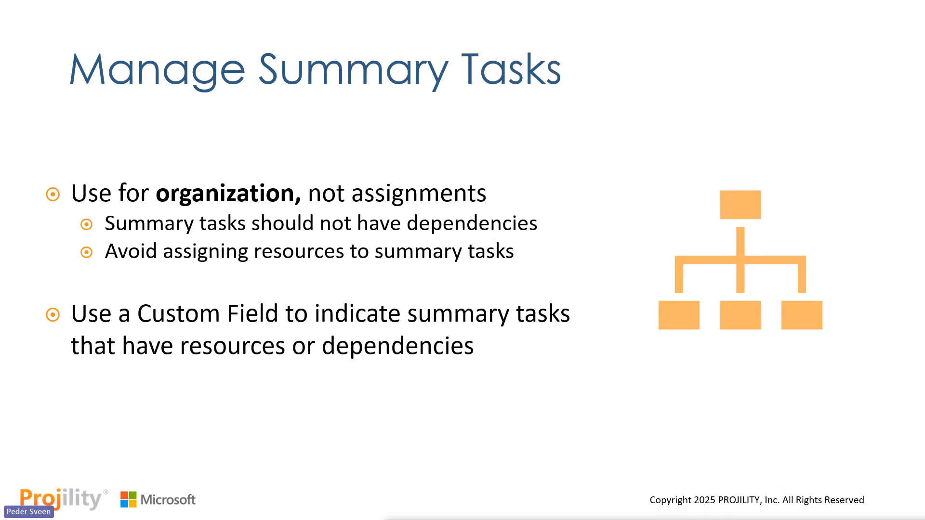
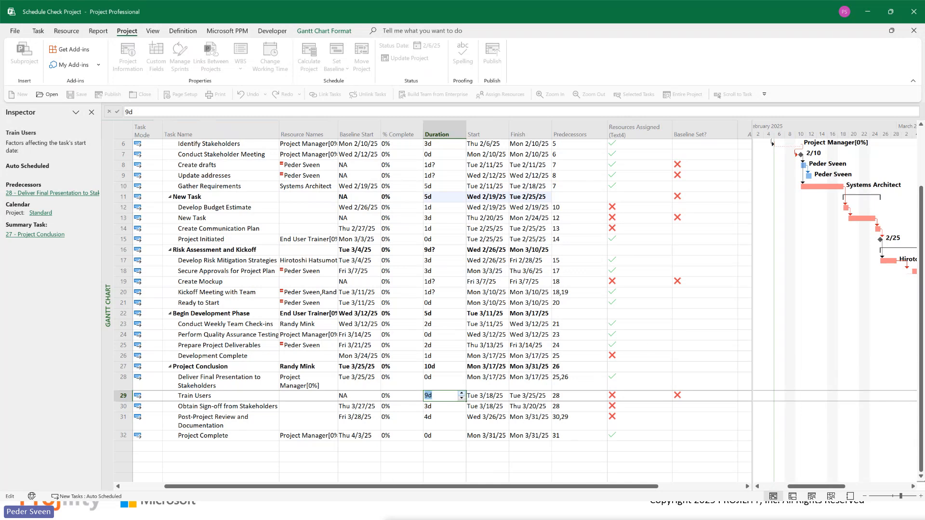
Step: Set the duration of the Train Users task to 9d
key(Return)
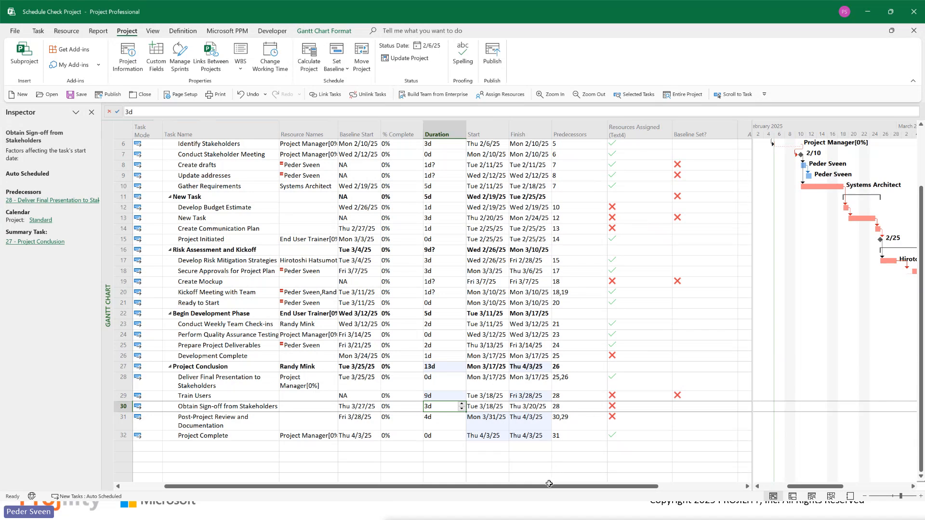
Step: Insert the Summary Tasks With Dependencies (Text1) column after the Baseline Set? column in the task table
drag(549, 484, 619, 489)
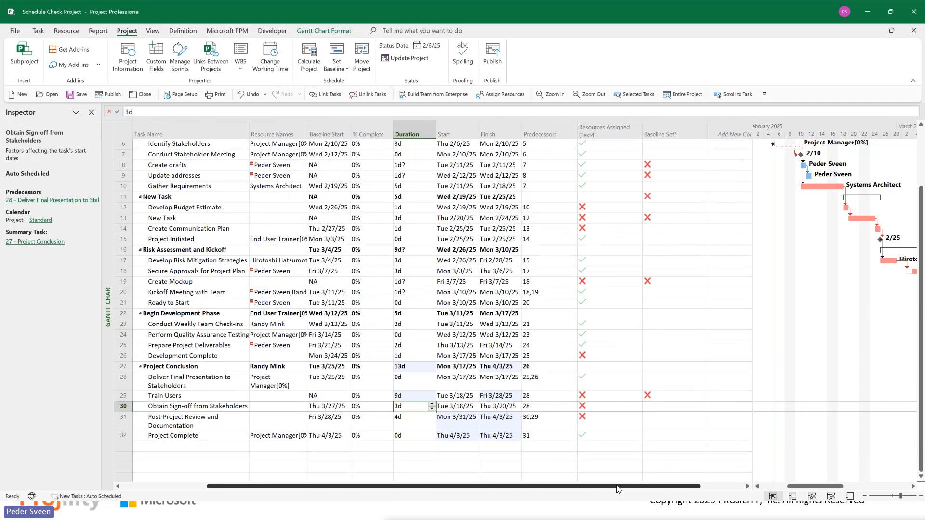
right_click(728, 121)
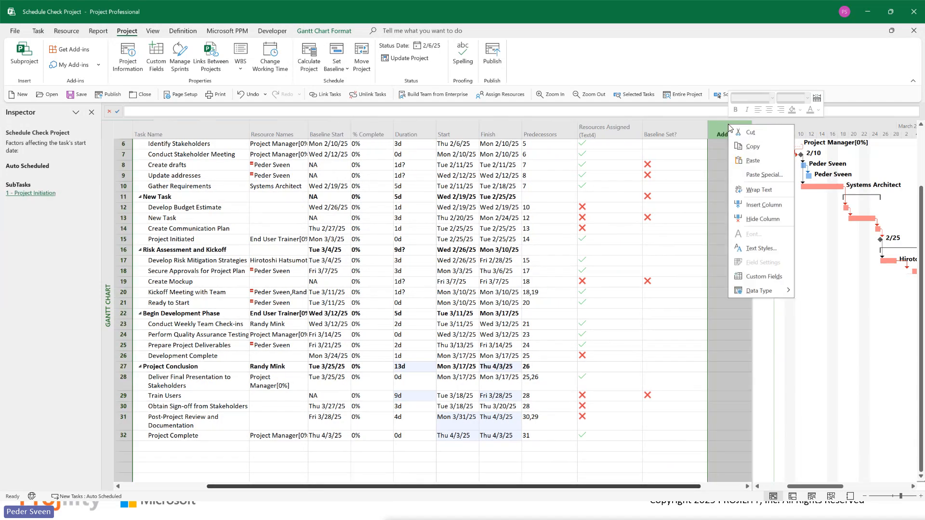
click(760, 205)
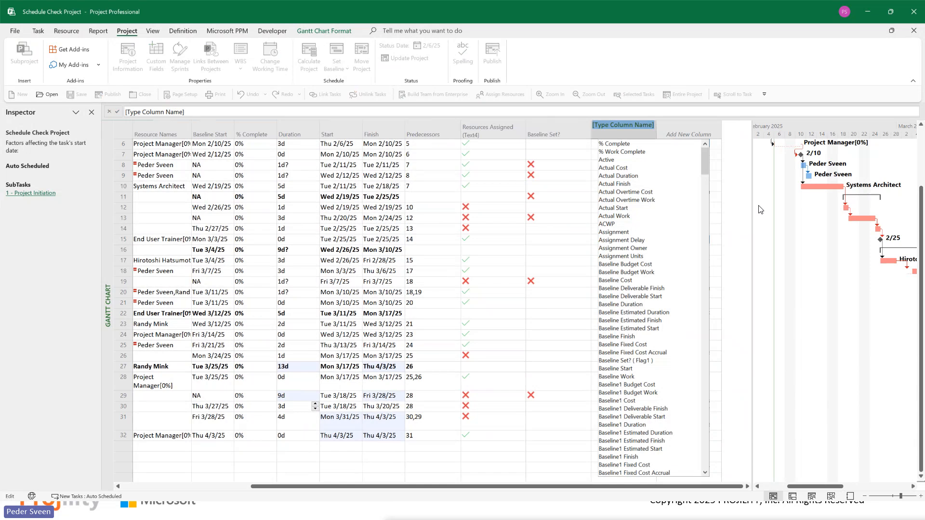
text(summary)
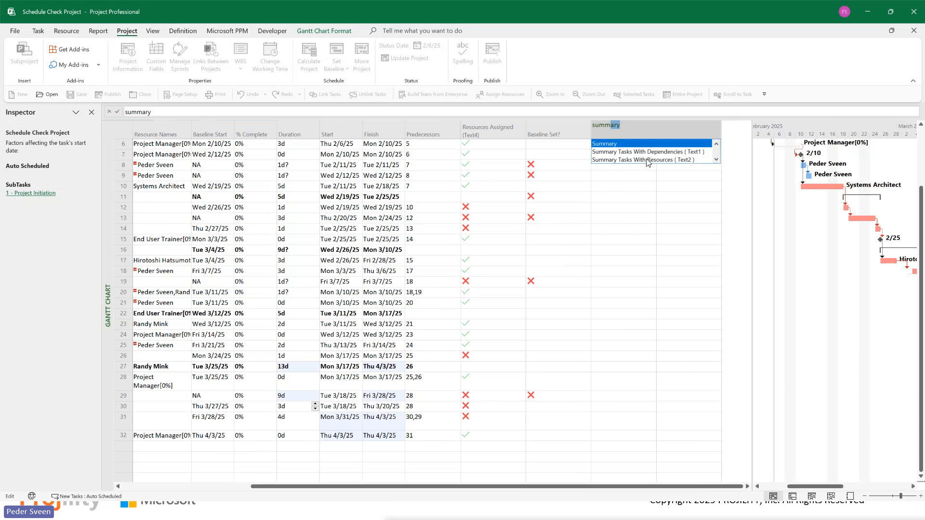
click(648, 152)
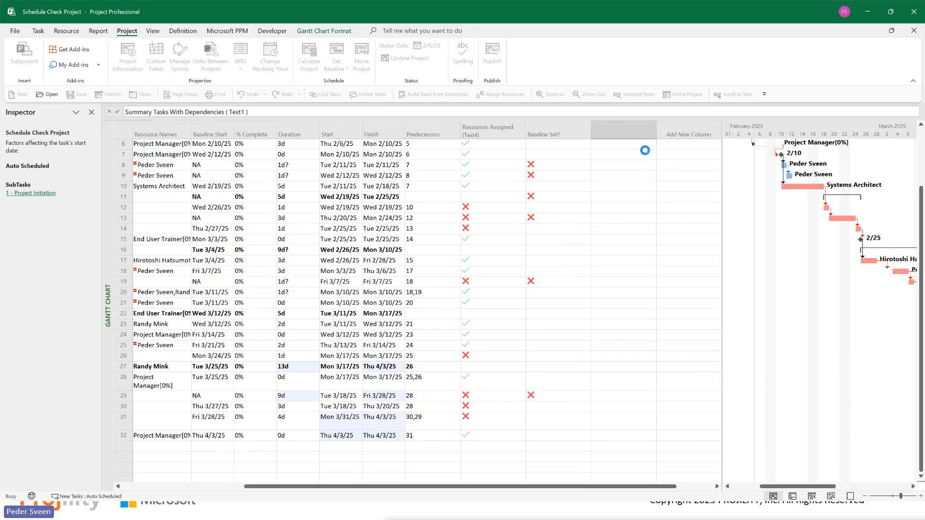
Step: Insert the Summary Tasks With Resources (Text2) column after the Summary Tasks With Dependencies column
click(687, 134)
right_click(687, 134)
click(718, 212)
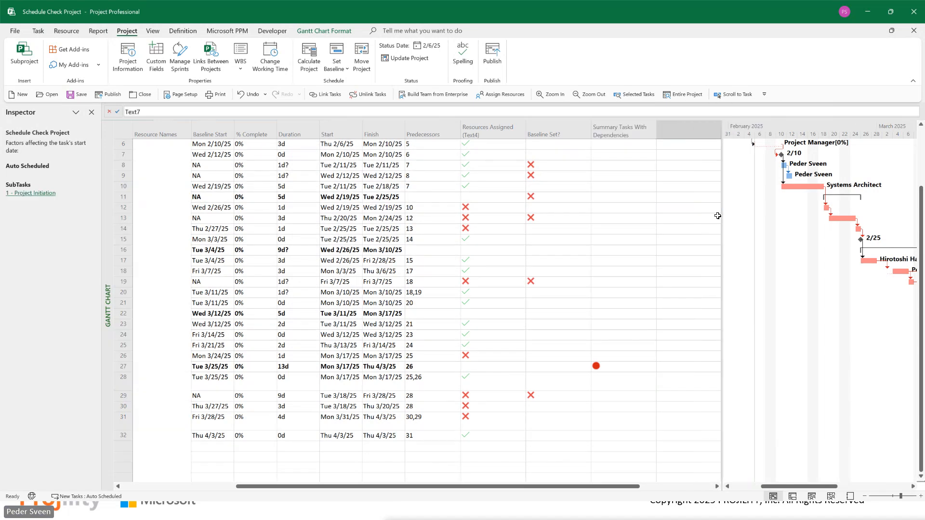
text(summary)
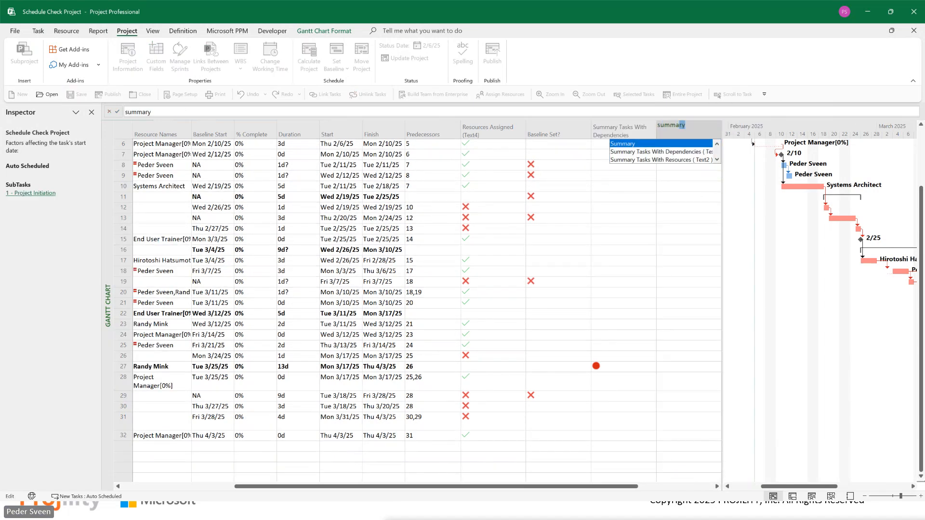
click(675, 160)
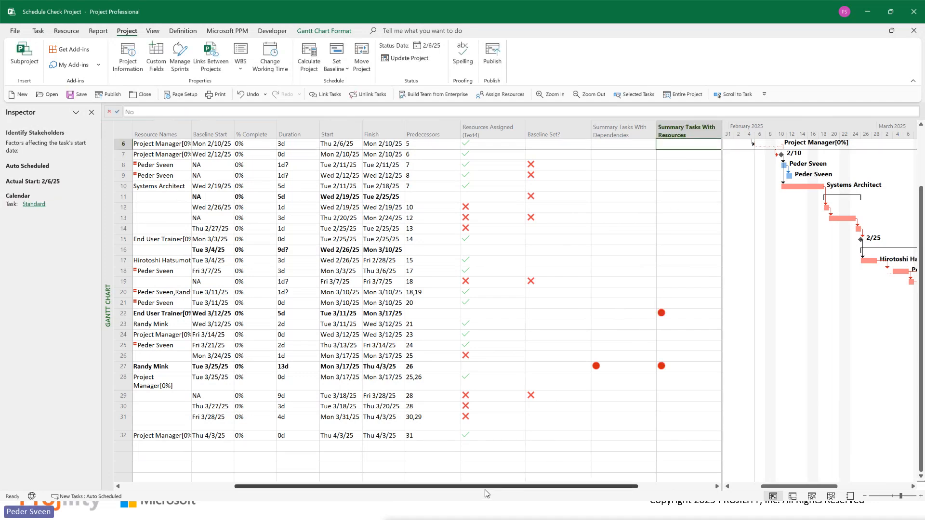
Step: Review the Project Conclusion row's indicators in both summary task columns against its name, resources and predecessors
drag(490, 489, 455, 488)
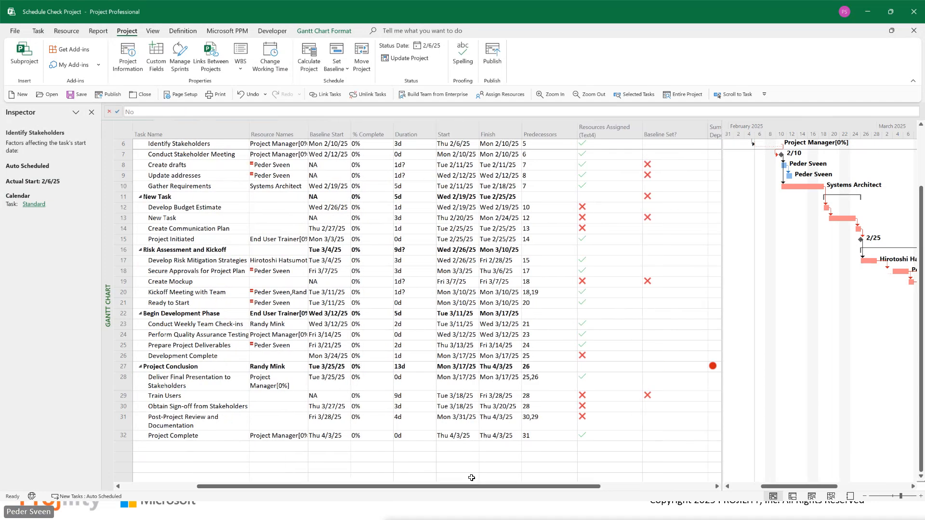
click(711, 368)
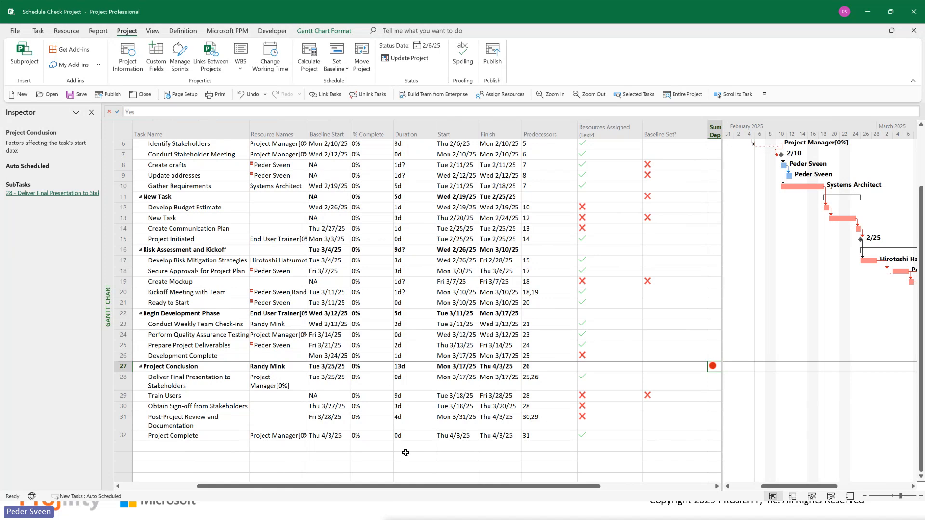
drag(420, 490, 527, 478)
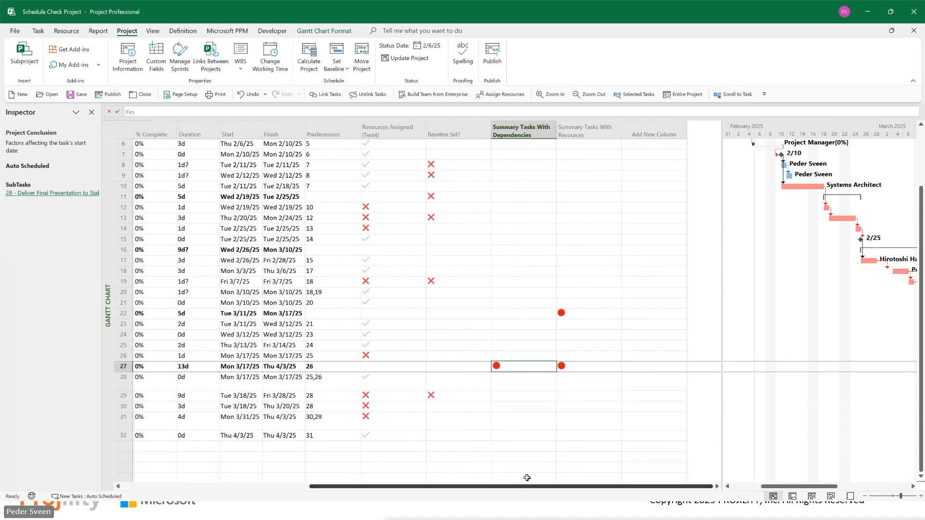
click(567, 366)
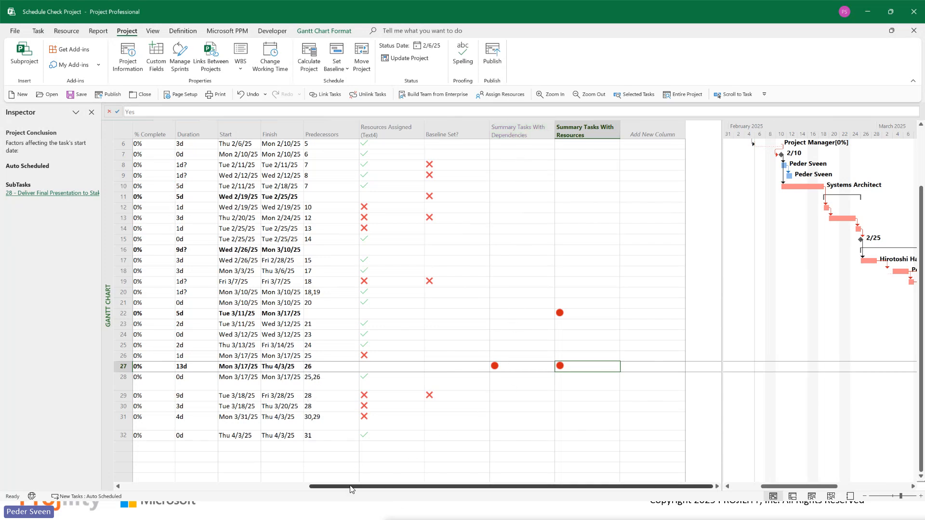
drag(351, 487, 202, 487)
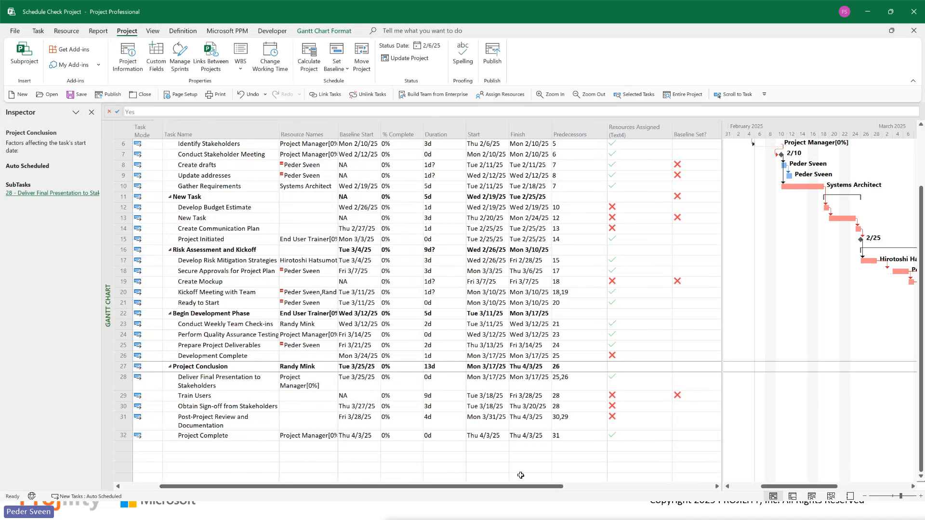
drag(519, 487, 629, 477)
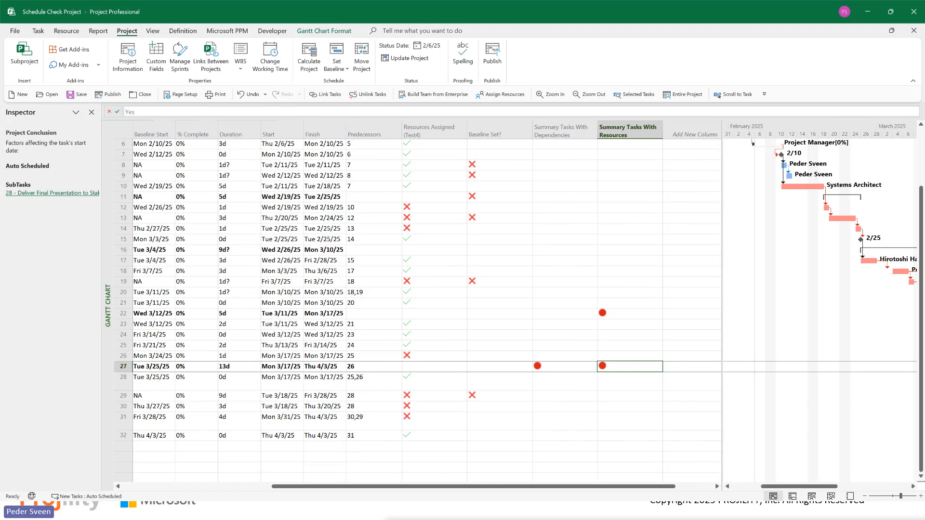
Step: Examine the Summary Tasks With Dependencies formula, including its Summary, Predecessors, Successors and Yes parts, without changing it
right_click(561, 131)
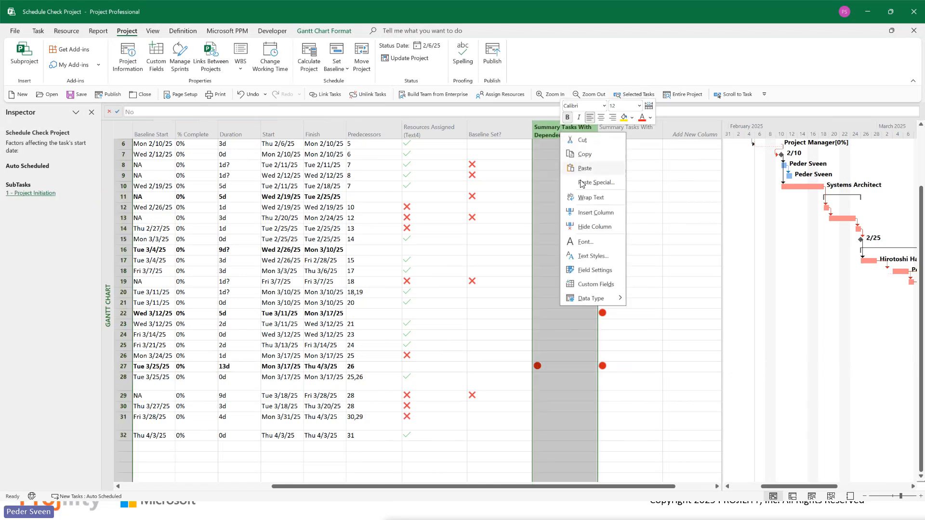
click(591, 285)
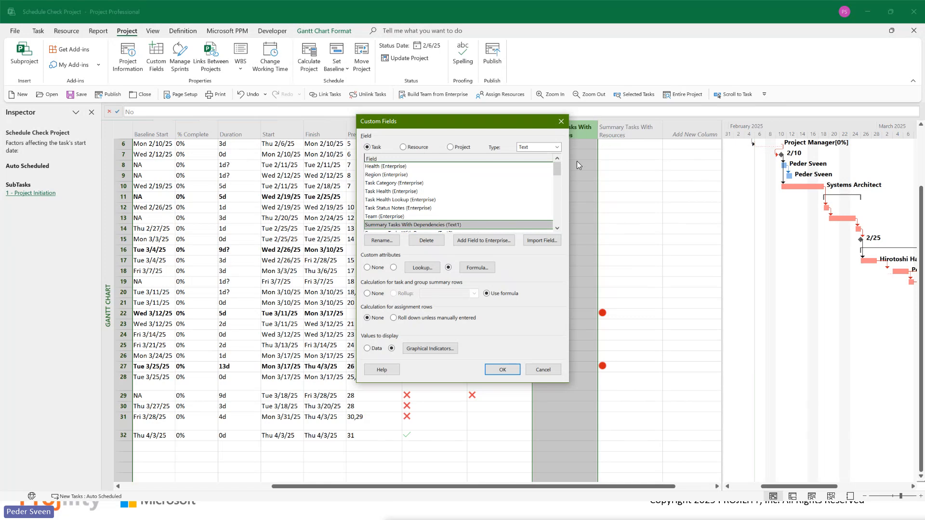
click(477, 268)
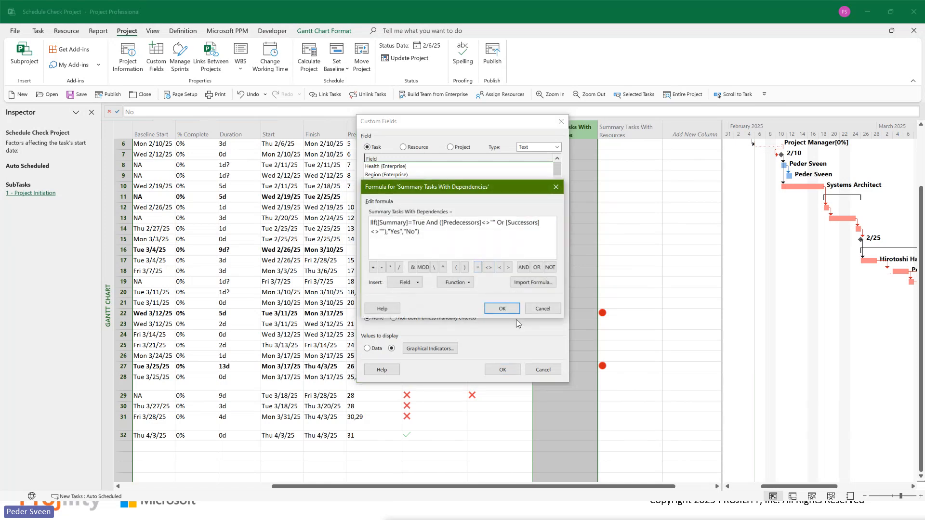
drag(420, 232, 369, 221)
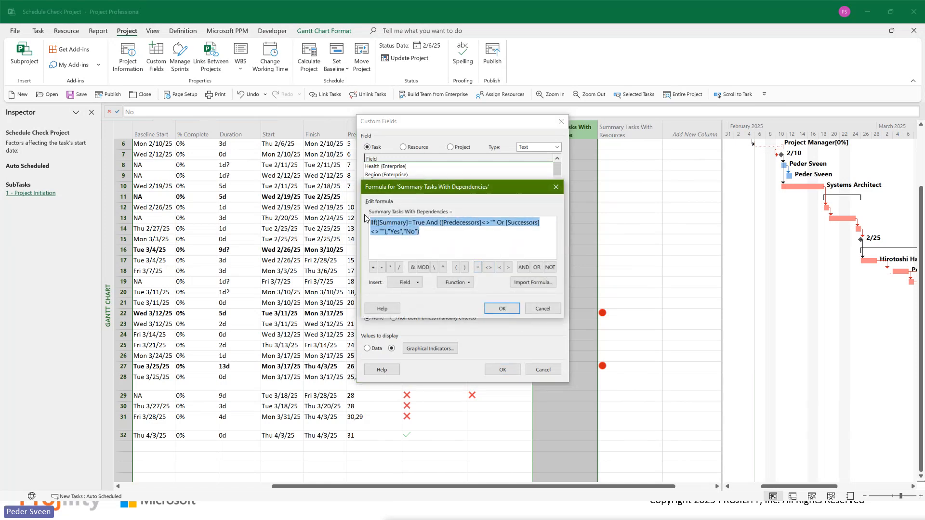
click(437, 234)
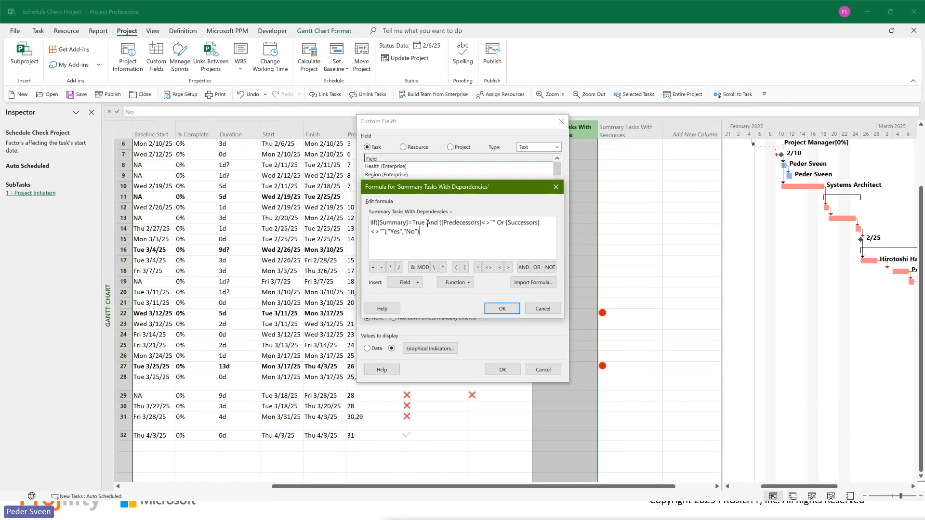
drag(426, 222, 365, 223)
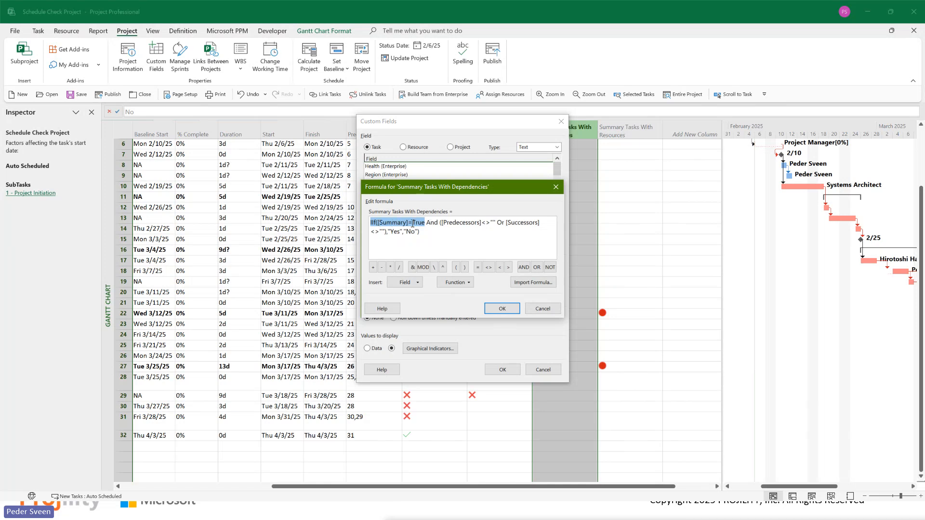
click(388, 223)
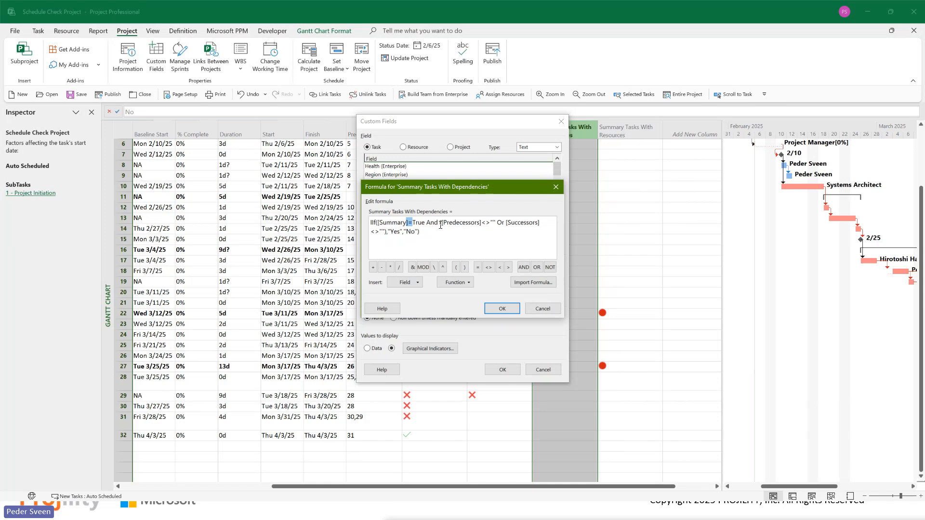
drag(440, 225, 546, 224)
drag(449, 223, 469, 222)
click(489, 223)
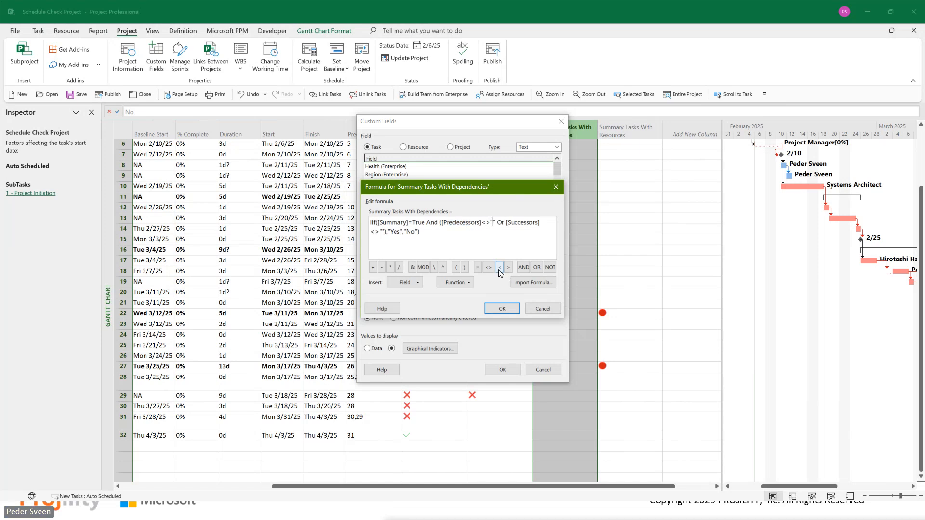
double_click(396, 232)
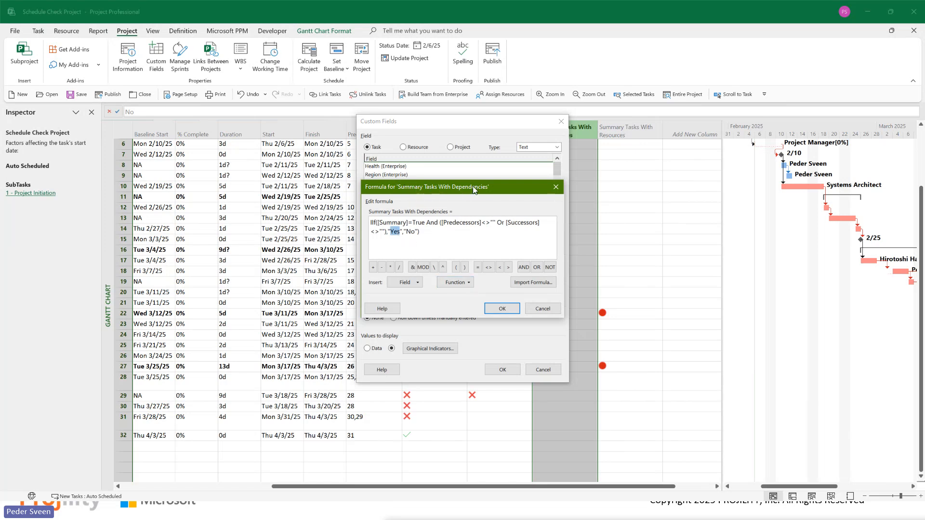
click(542, 310)
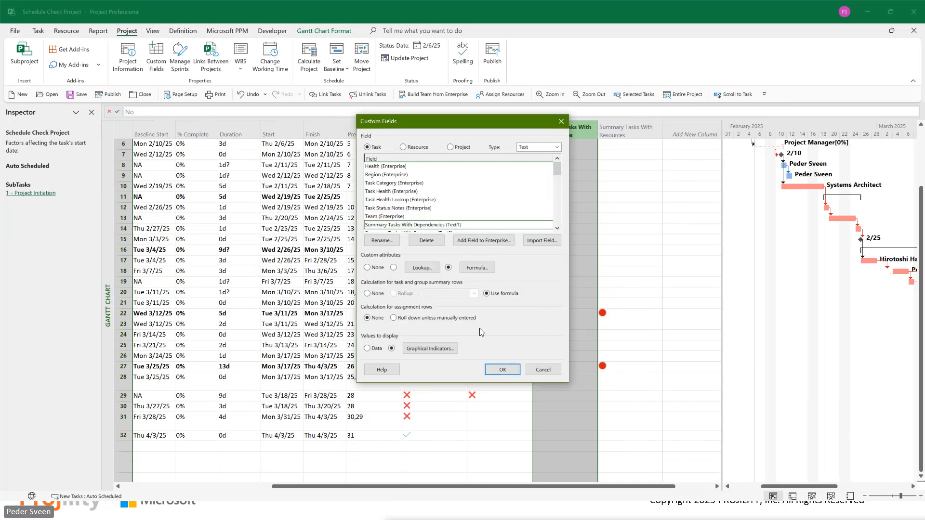
Step: Check the graphical indicator criteria of the Summary Tasks With Dependencies field and leave the custom field settings as they are
click(424, 349)
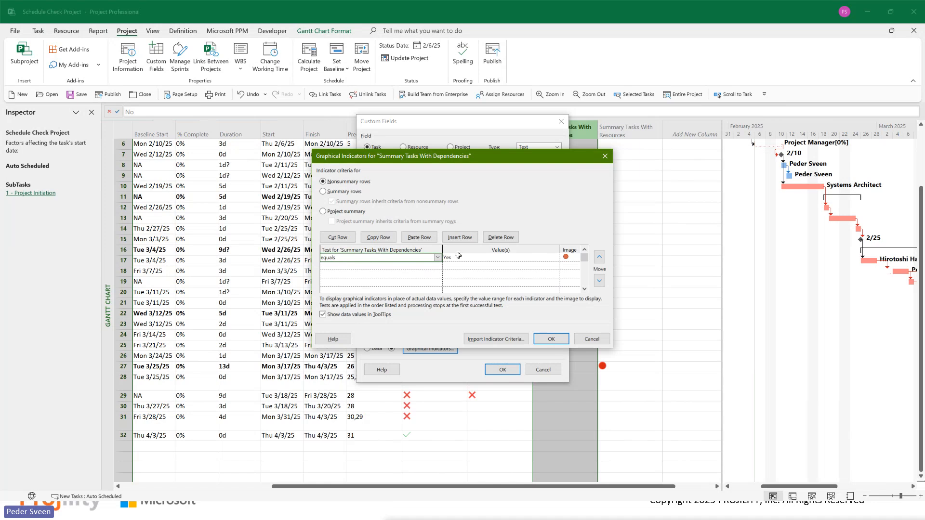
click(594, 340)
click(543, 370)
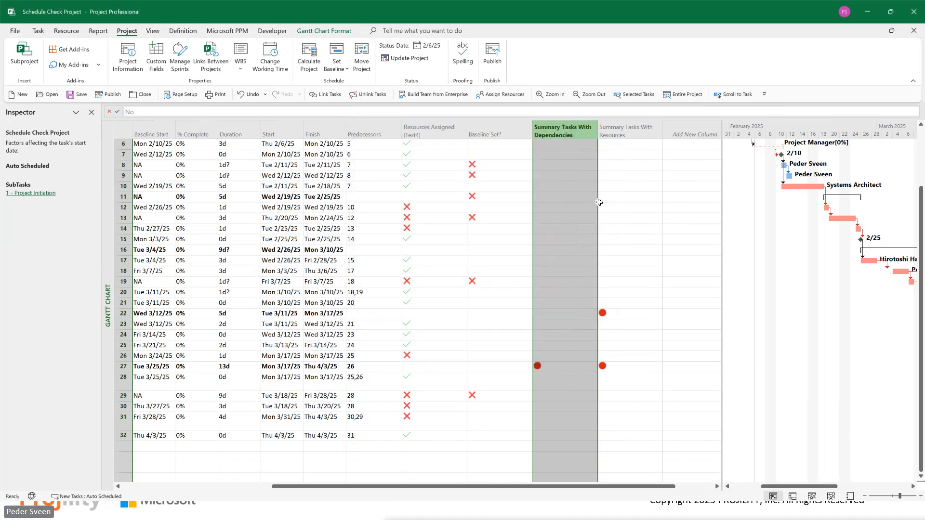
Step: Examine the Summary Tasks With Resources formula, including its Summary and Resource Names conditions, and leave the custom field as it is
right_click(620, 131)
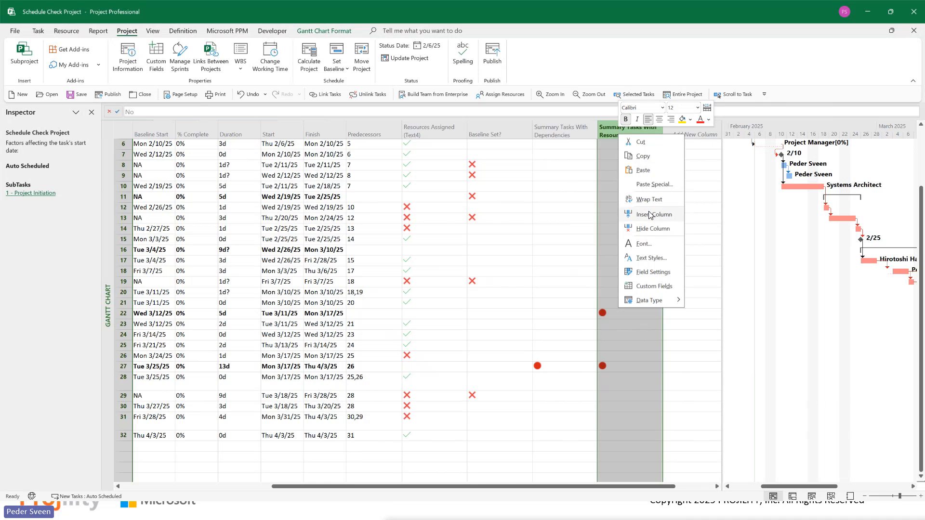
click(654, 287)
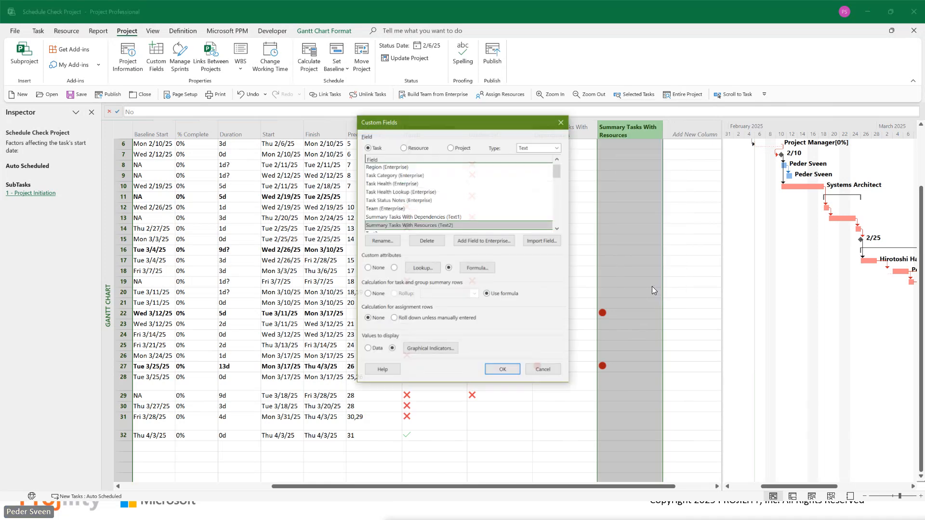
click(480, 268)
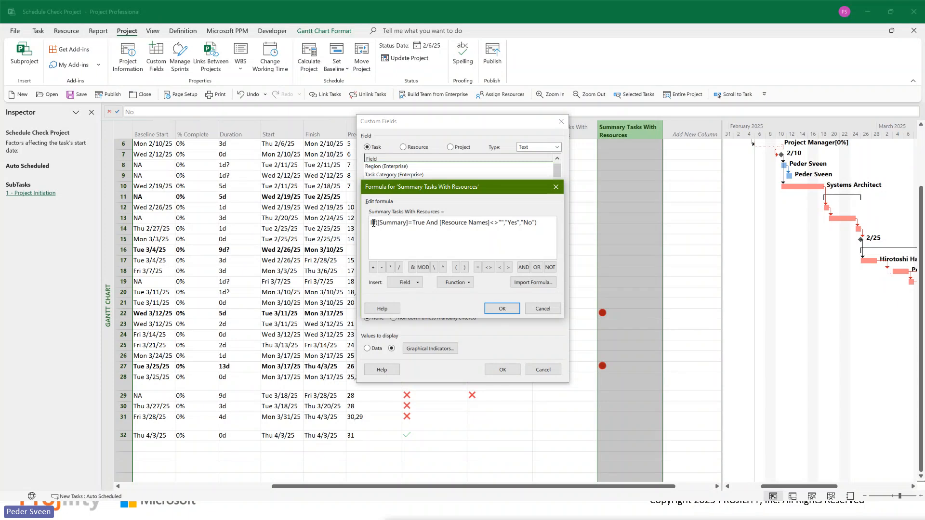
drag(371, 223, 425, 223)
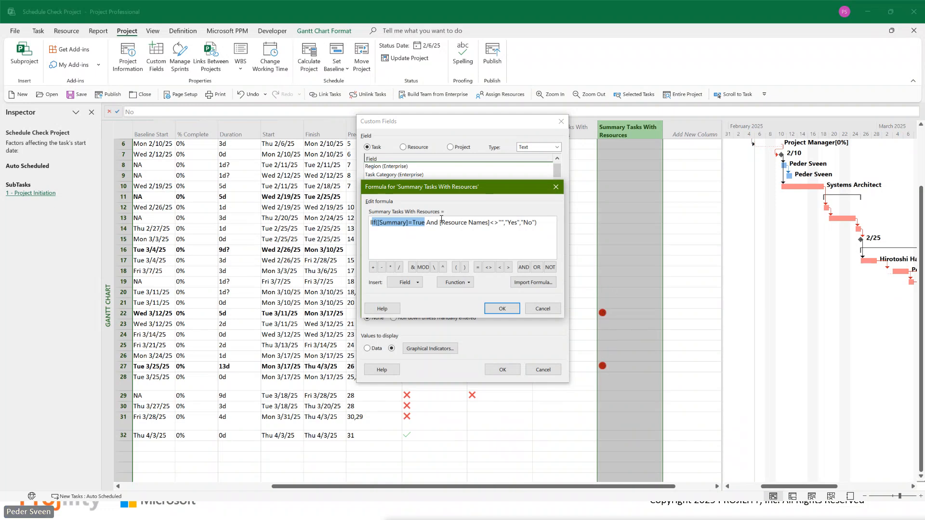
drag(442, 222, 503, 225)
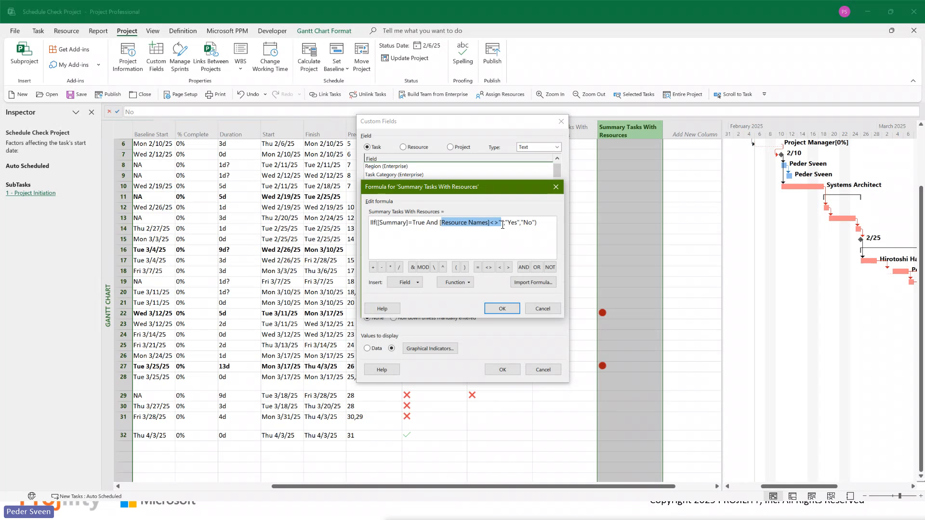
click(509, 224)
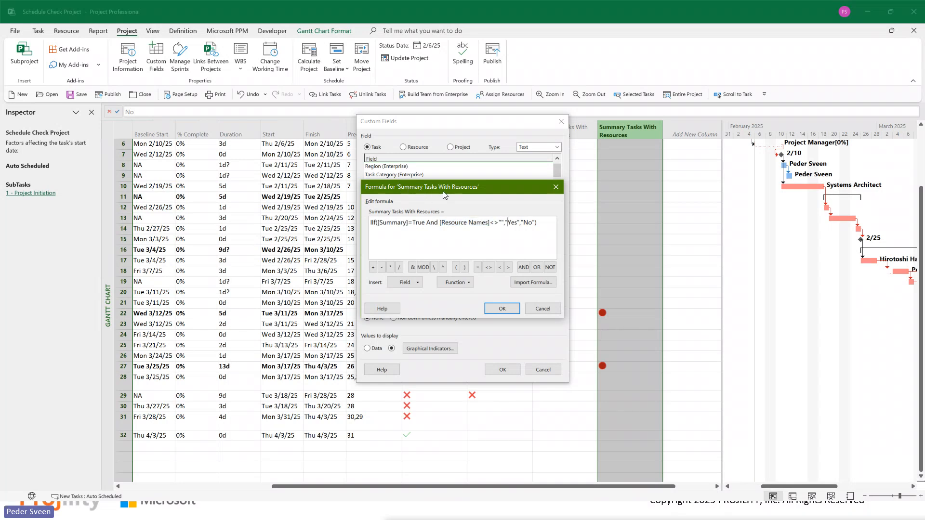
click(543, 309)
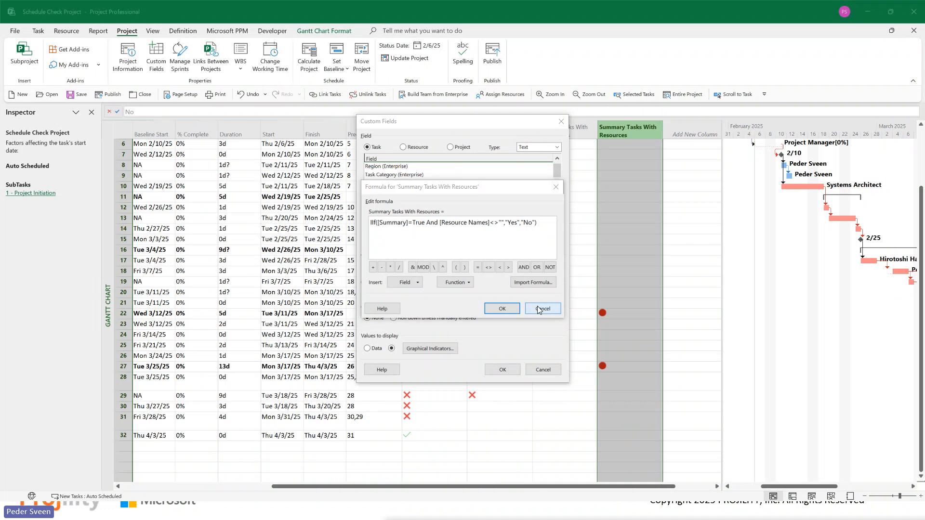
click(543, 369)
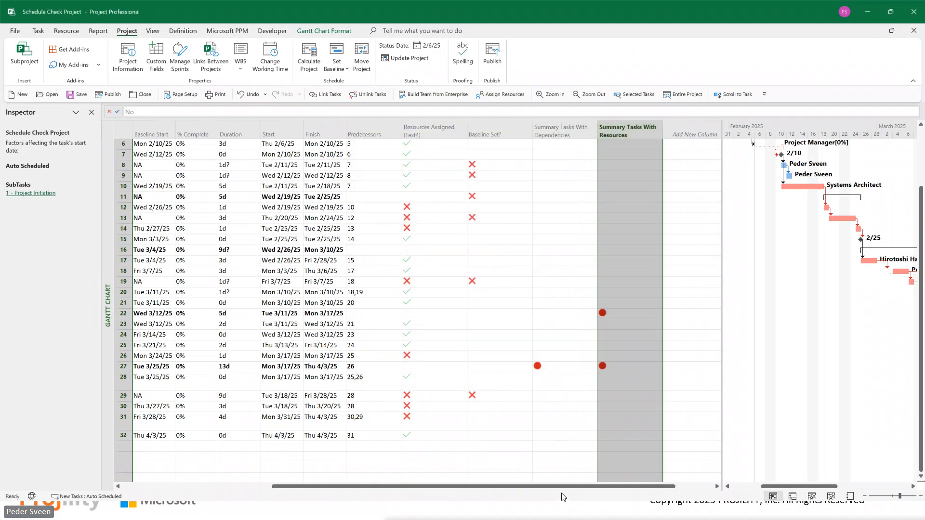
drag(568, 487, 565, 487)
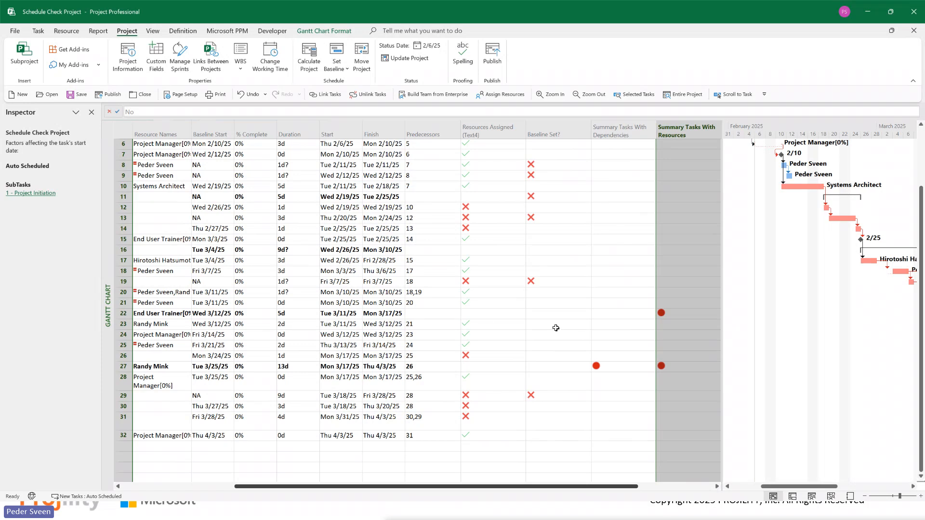
scroll(627, 424, up, 1)
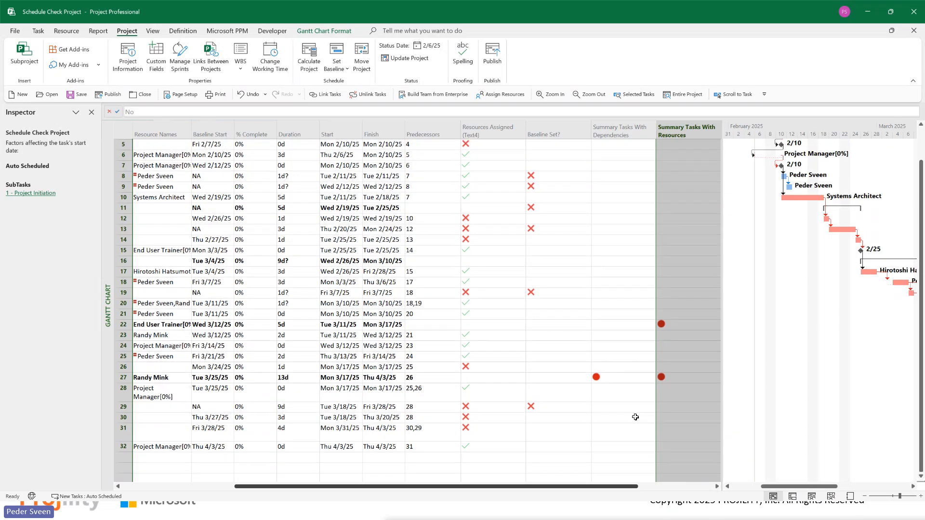
scroll(638, 403, down, 3)
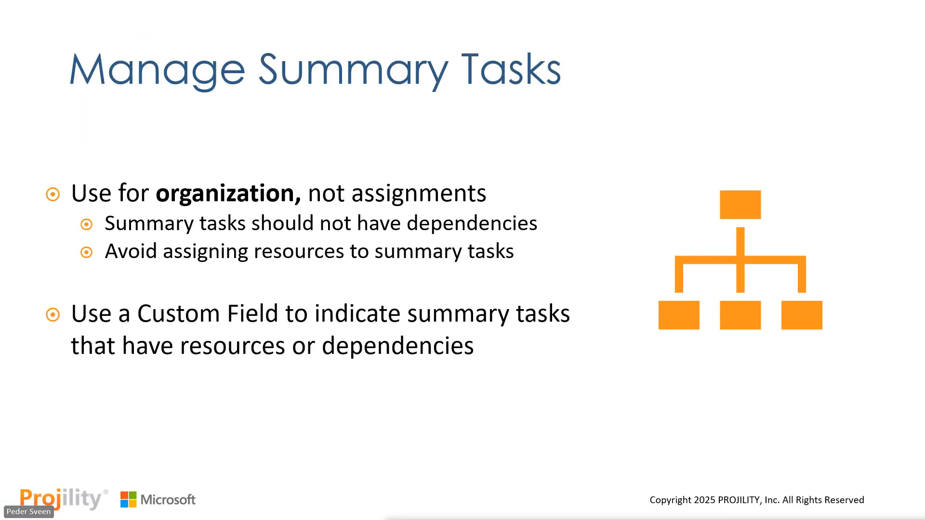
key(Right)
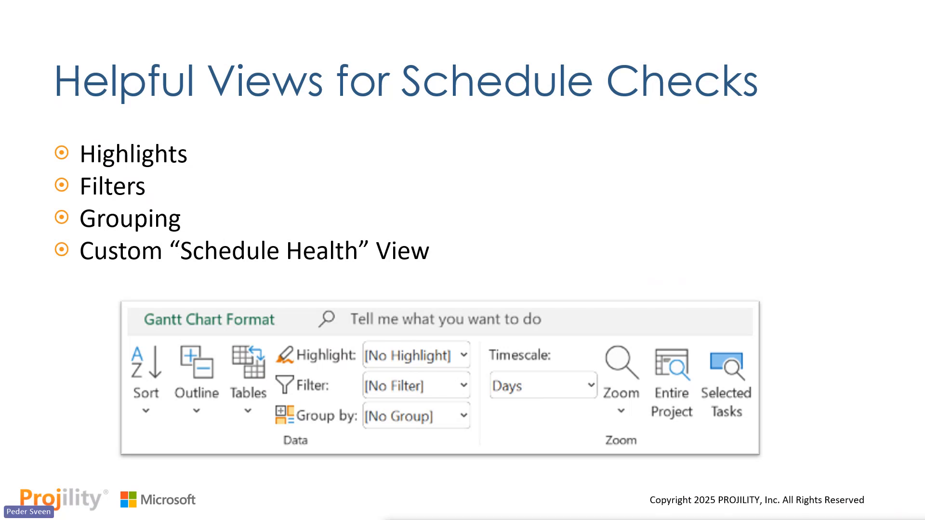
key(alt+Tab)
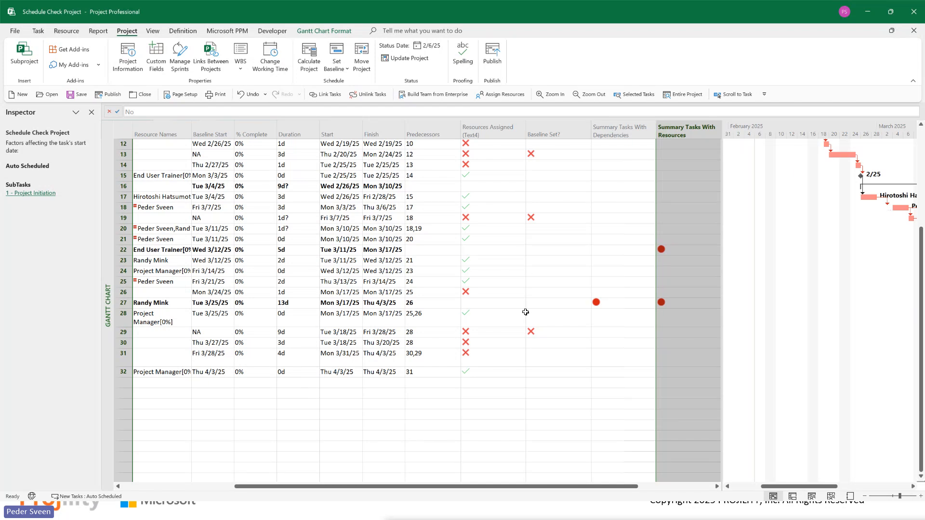
right_click(575, 130)
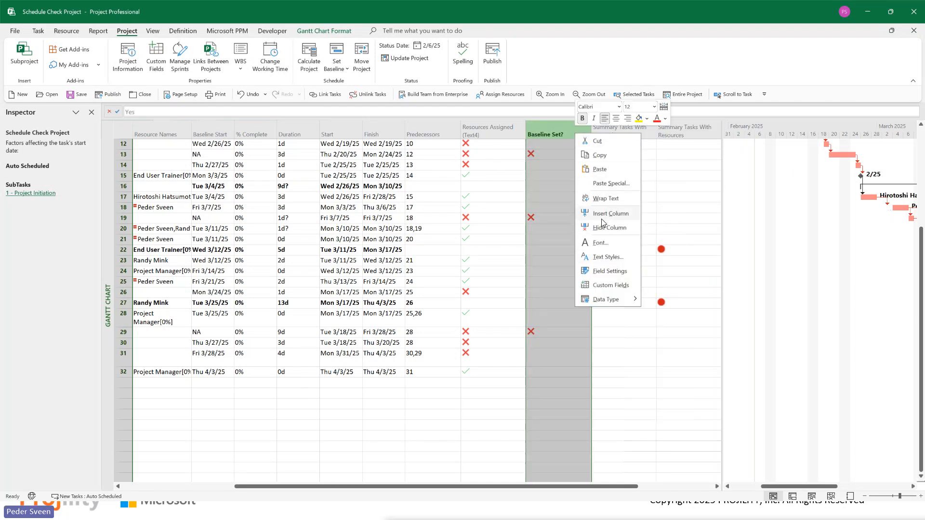
key(Escape)
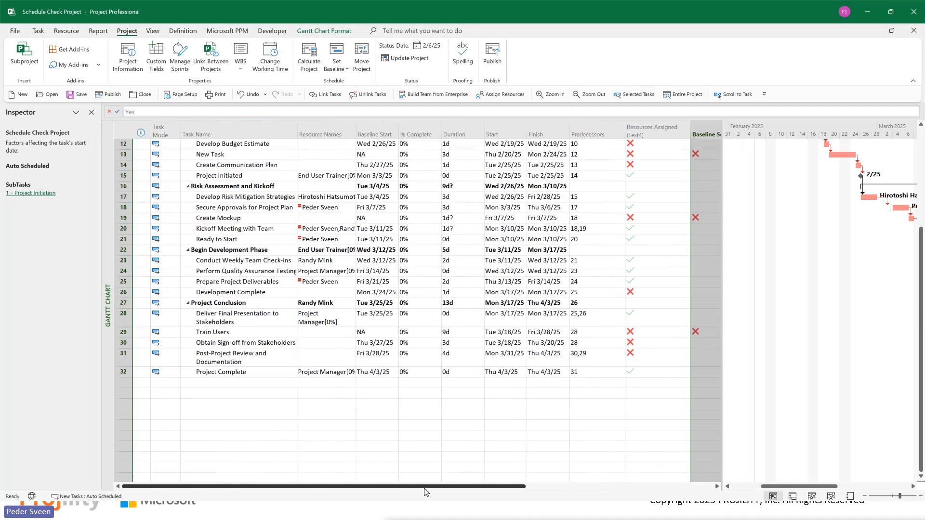
Step: Save the current Gantt Chart layout with its custom columns as a new view named Schedule Health
drag(533, 486, 111, 159)
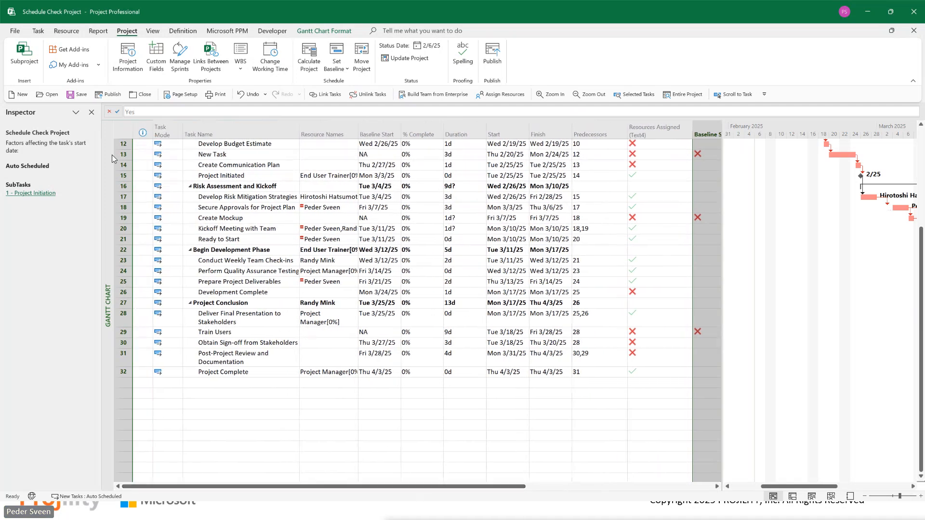
click(154, 32)
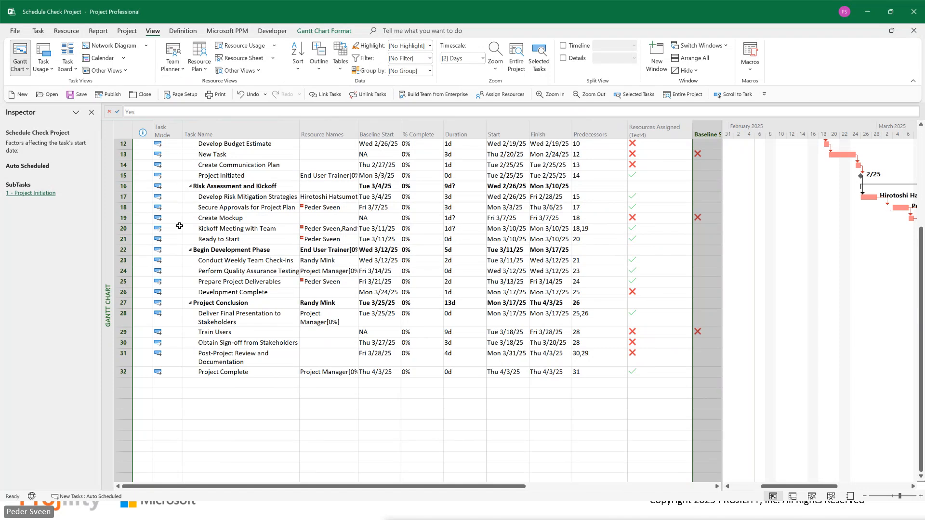
click(127, 72)
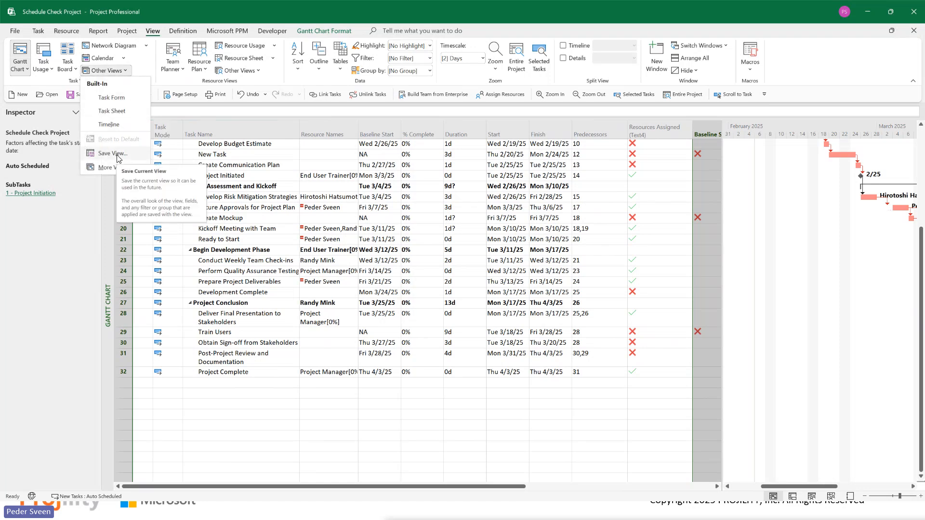
click(113, 153)
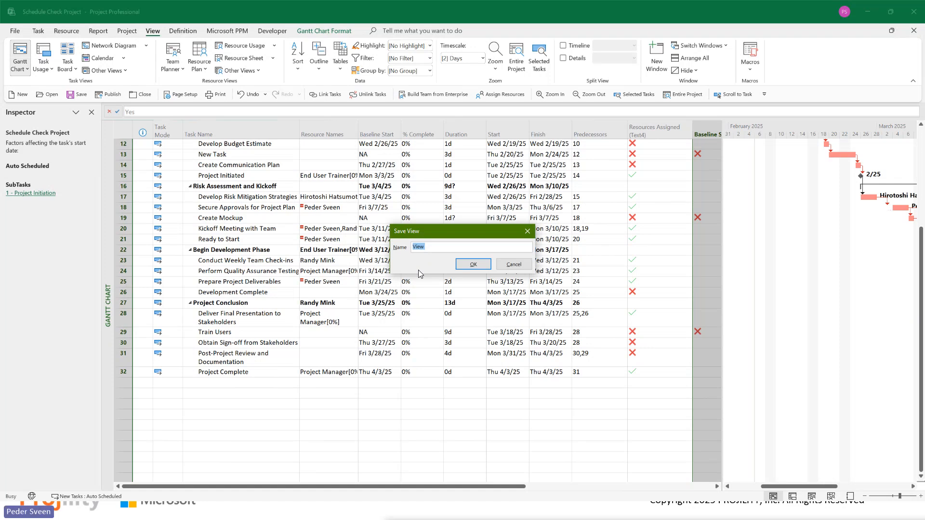
text(Schedule Health)
click(474, 265)
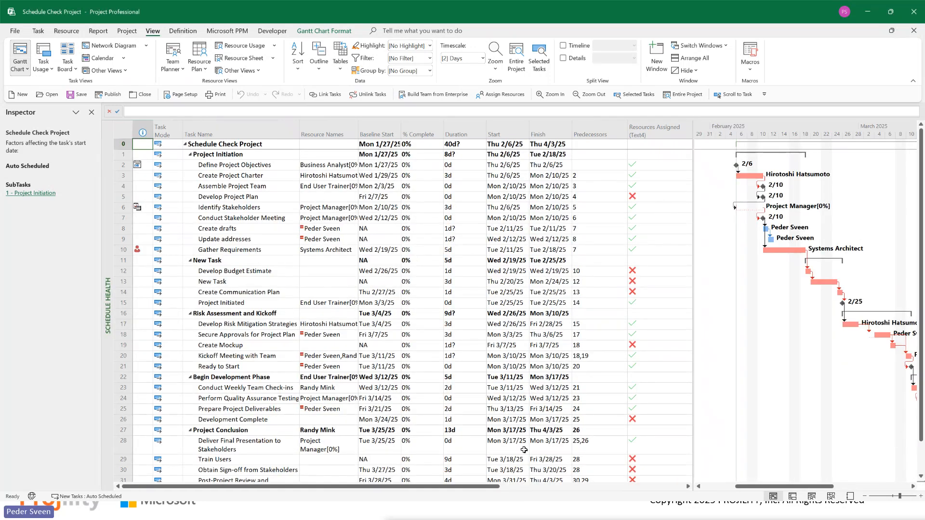
Step: Check the custom indicator columns in the Schedule Health view and return to the Gantt Chart view
drag(474, 489, 630, 491)
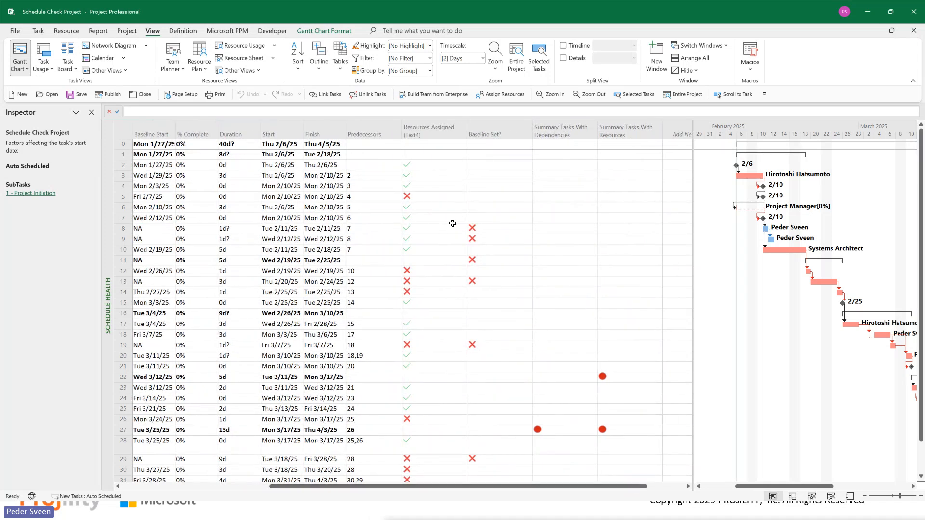
drag(520, 492, 372, 491)
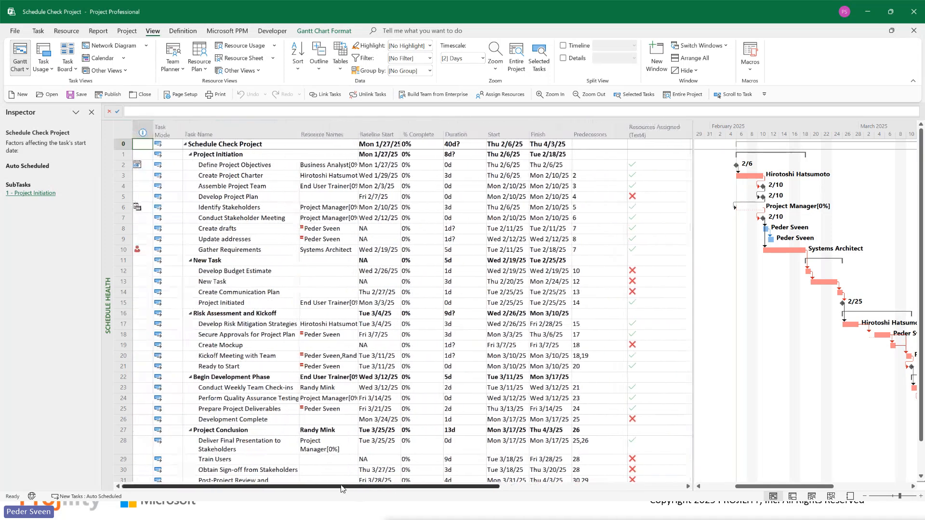
right_click(108, 304)
click(140, 222)
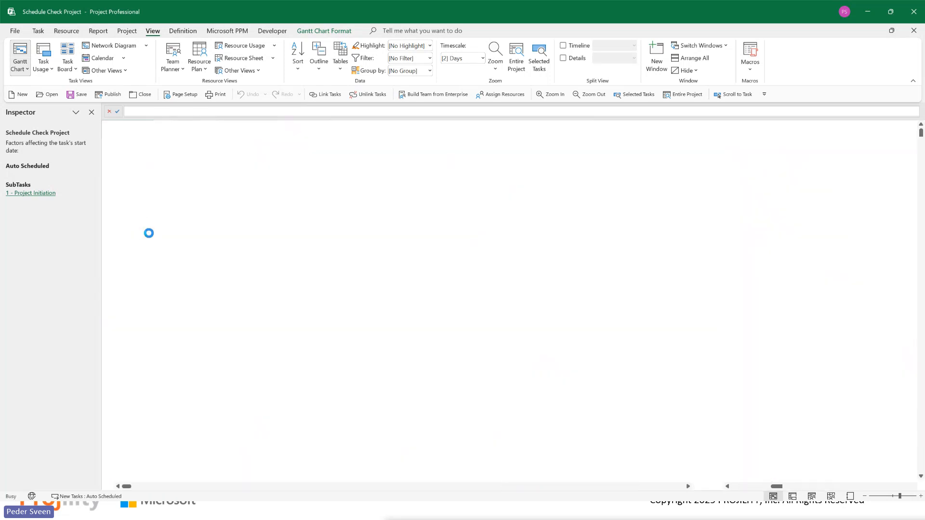
Step: Look at the Resource Sheet view and switch back to the Schedule Health view
right_click(107, 291)
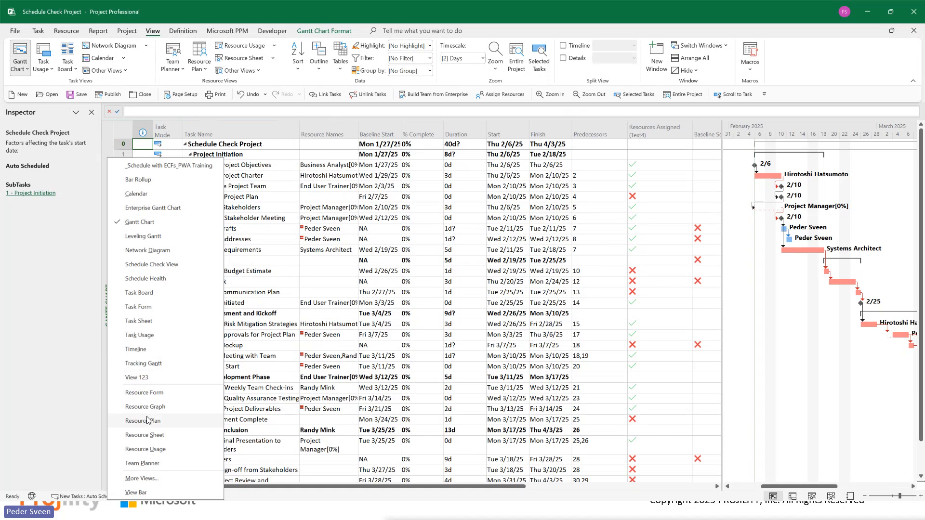
click(144, 435)
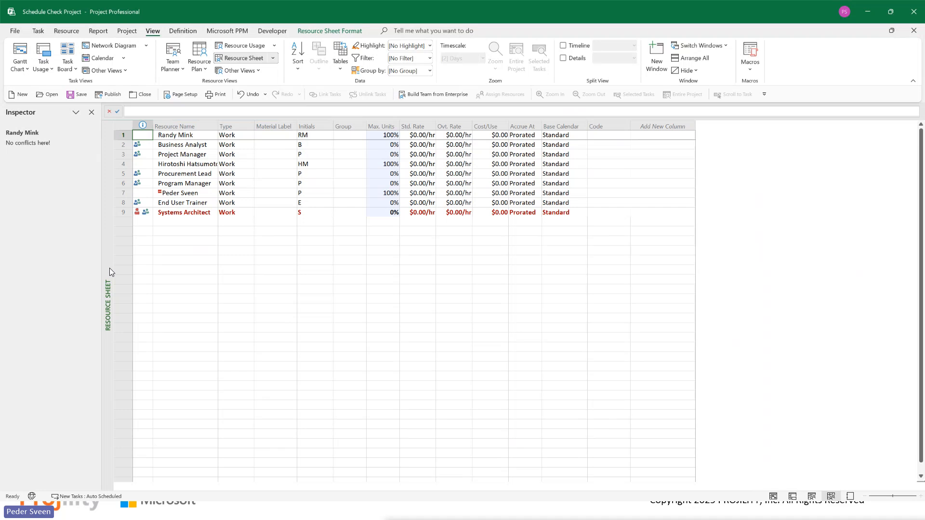
right_click(109, 268)
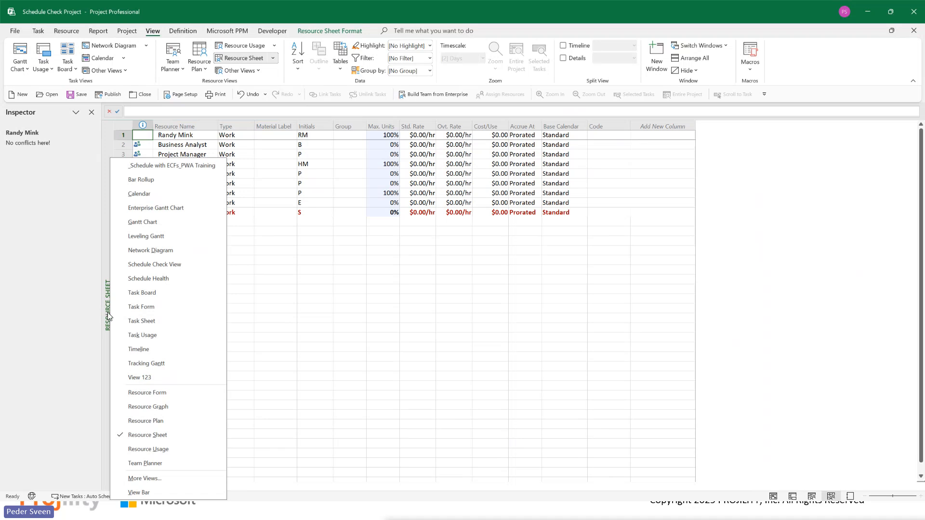
click(155, 280)
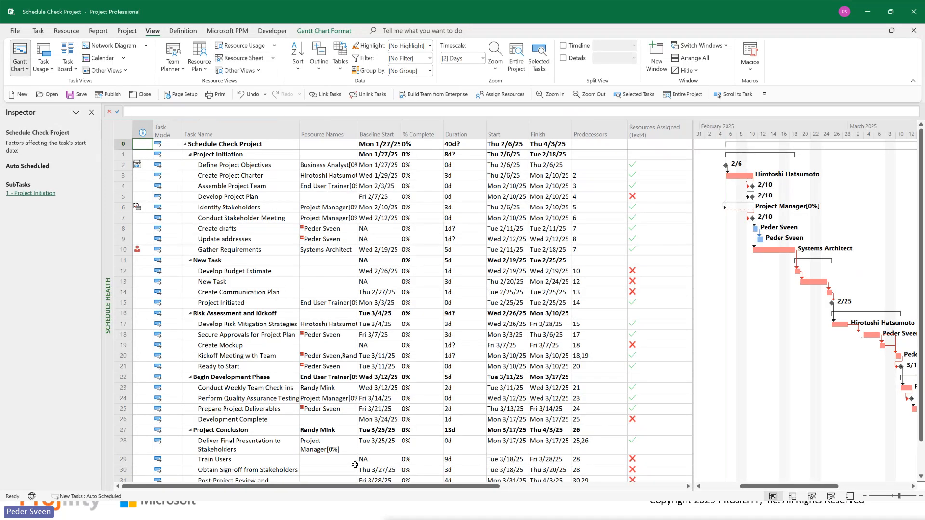
Step: Highlight the critical tasks in the Schedule Health view
drag(344, 488, 491, 487)
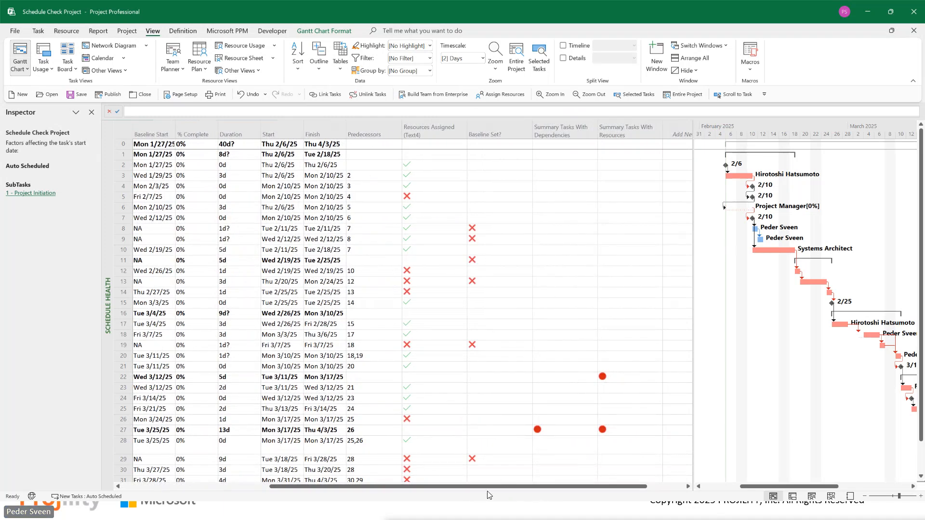
drag(489, 488, 378, 488)
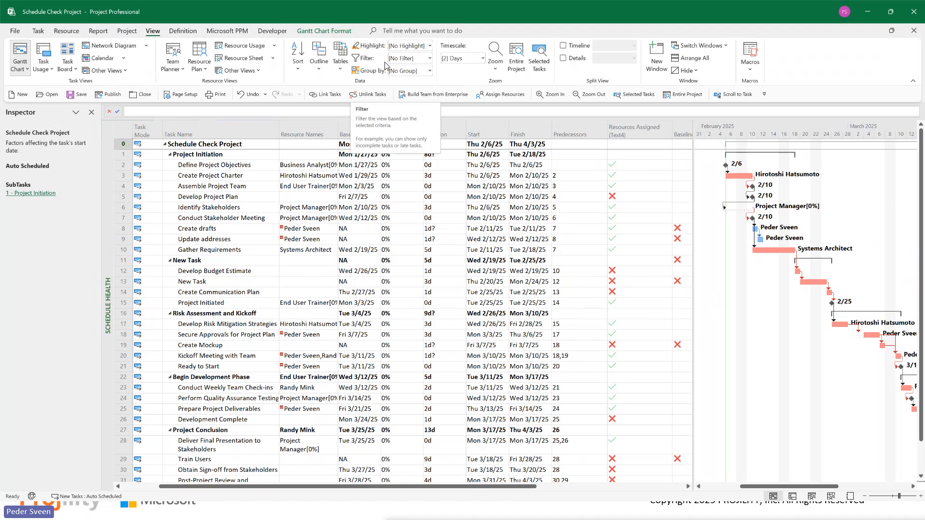
click(431, 46)
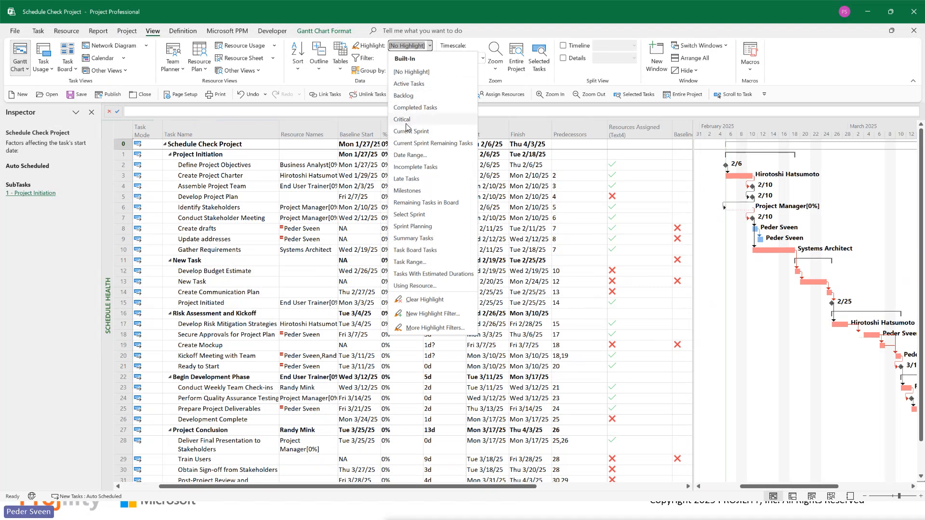
click(406, 120)
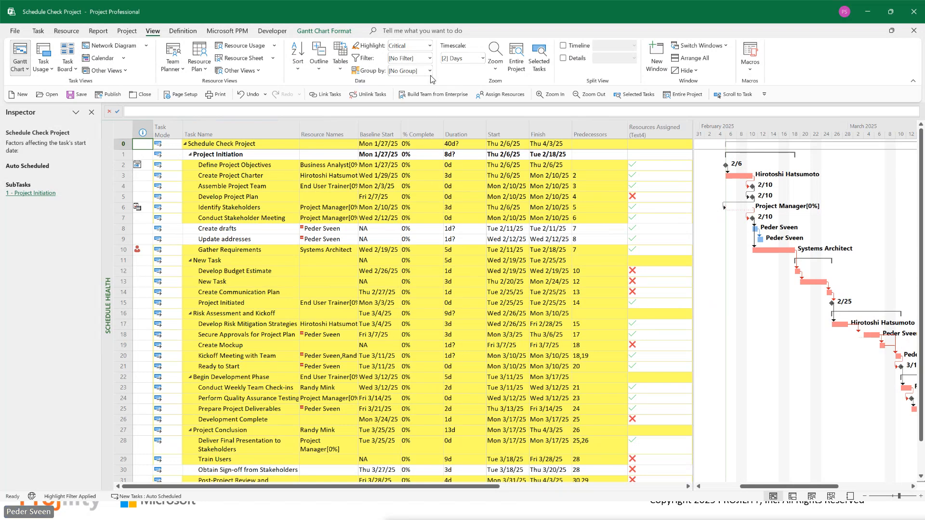
Step: Filter the schedule to tasks using the End User Trainer resource and group them by Complete and Incomplete Tasks
click(430, 59)
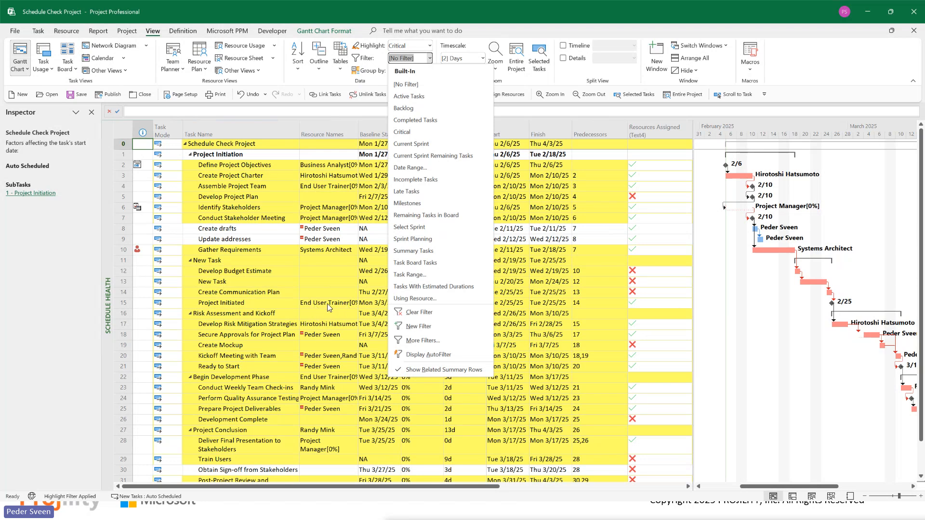
click(420, 298)
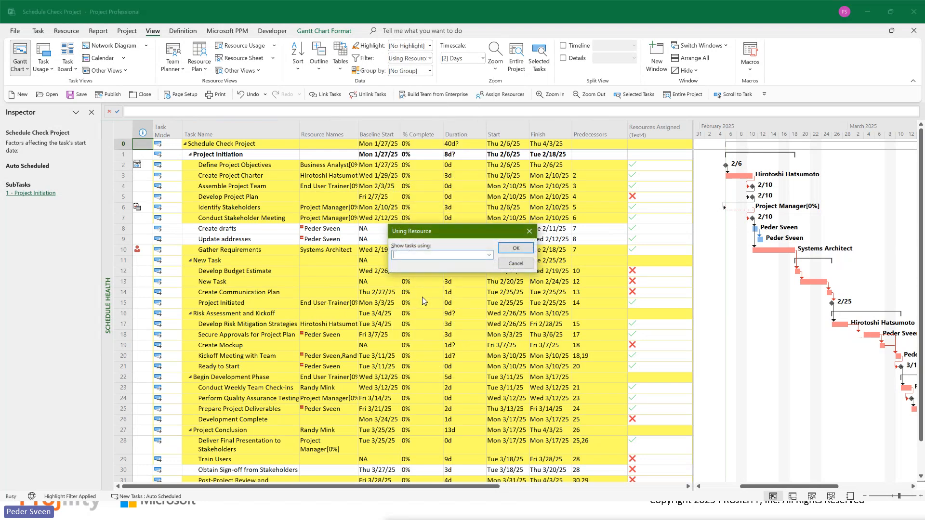
click(489, 255)
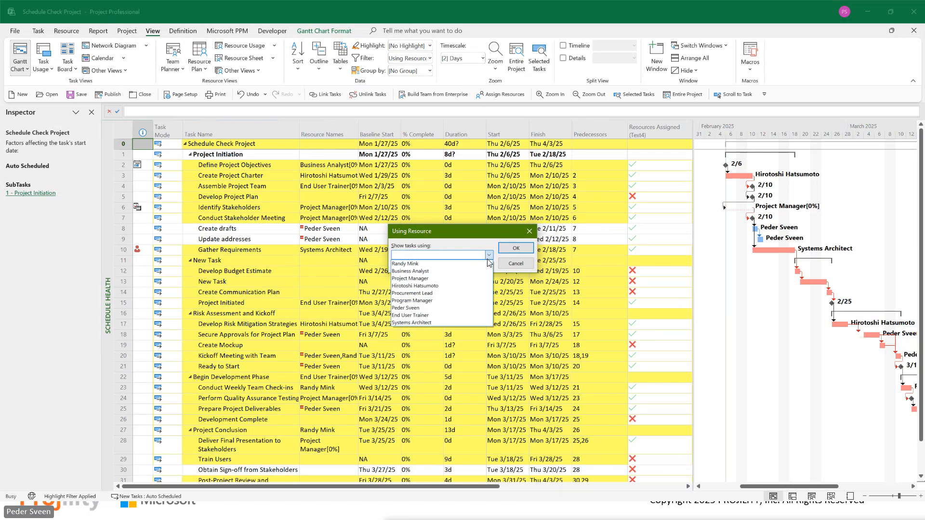
click(417, 318)
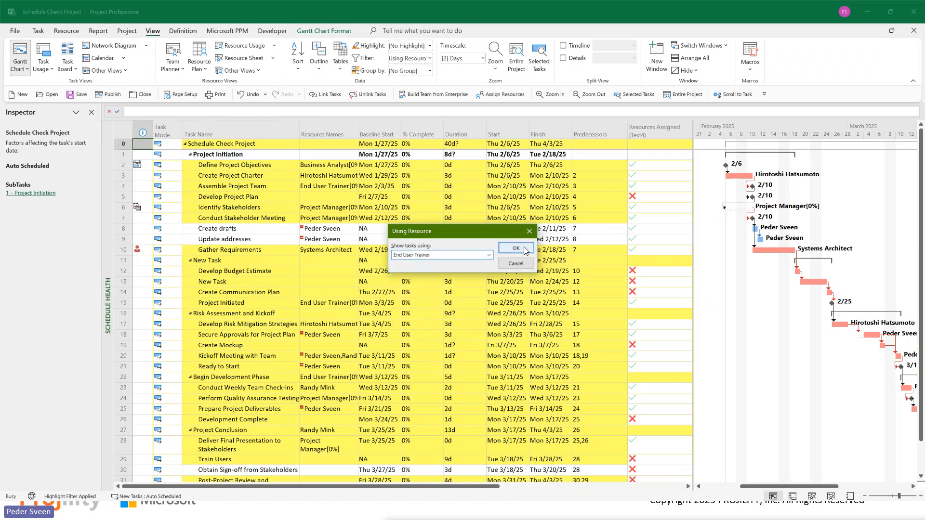
key(Return)
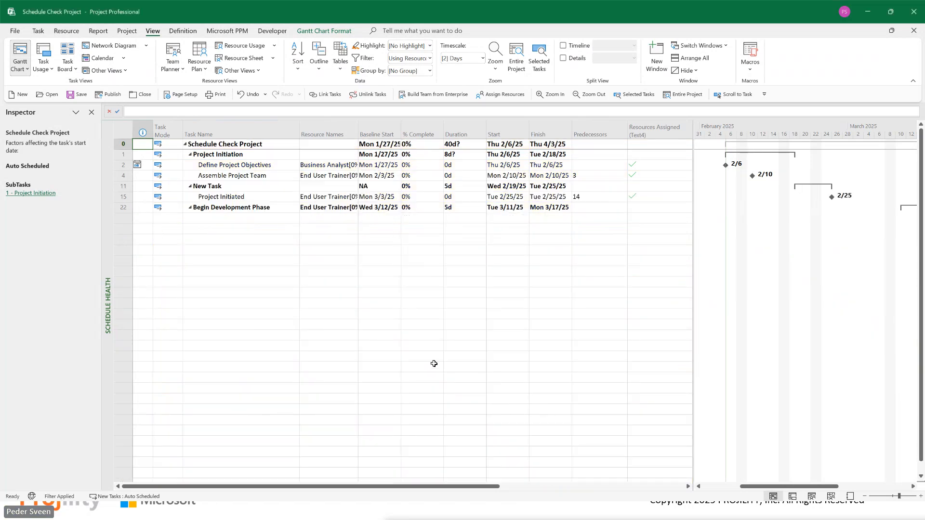
click(421, 72)
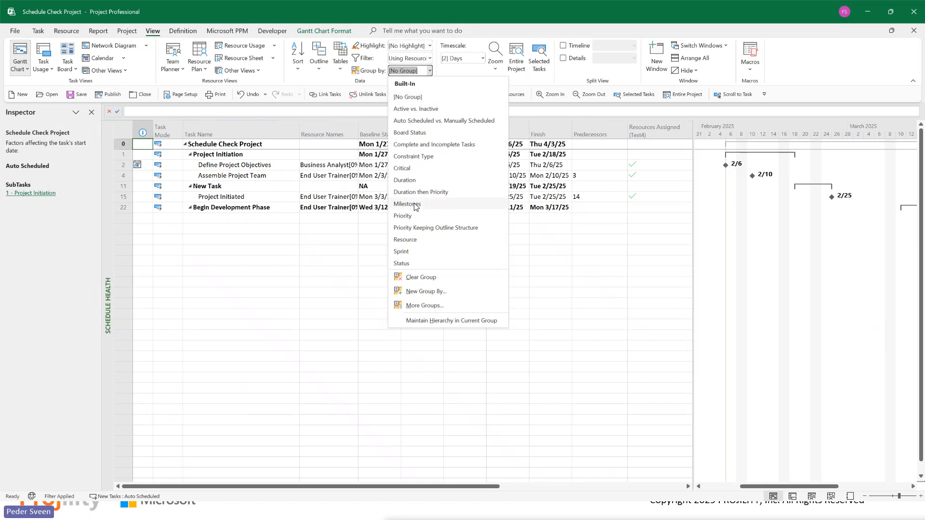
click(454, 145)
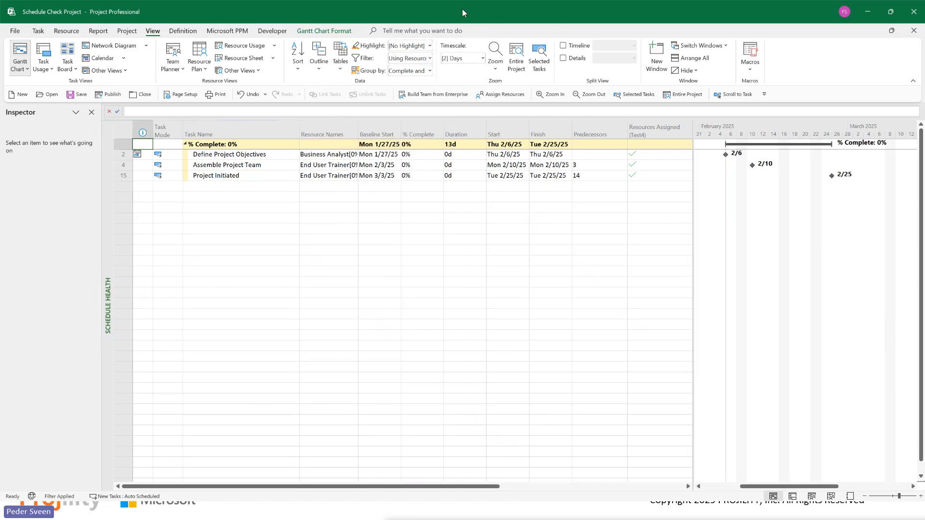
Step: Remove the resource filter and the grouping from the Schedule Health view
click(430, 58)
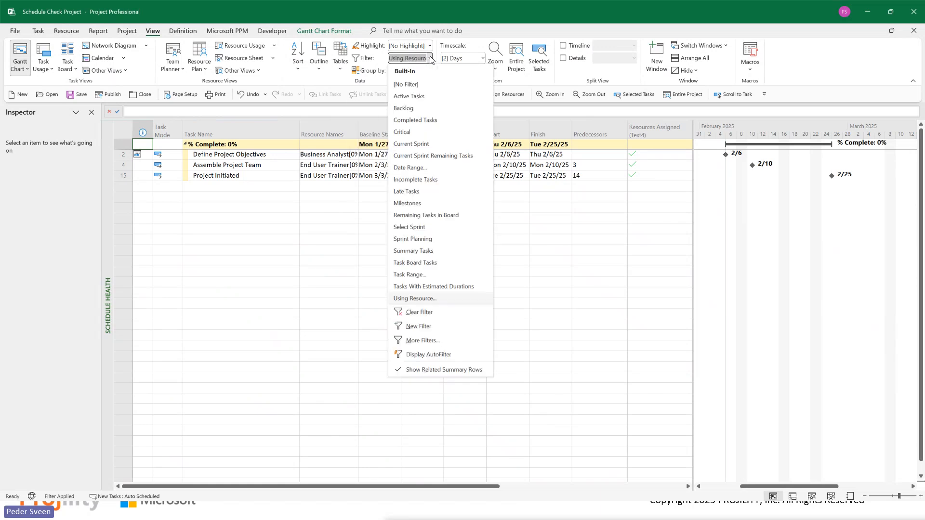
click(413, 85)
click(428, 72)
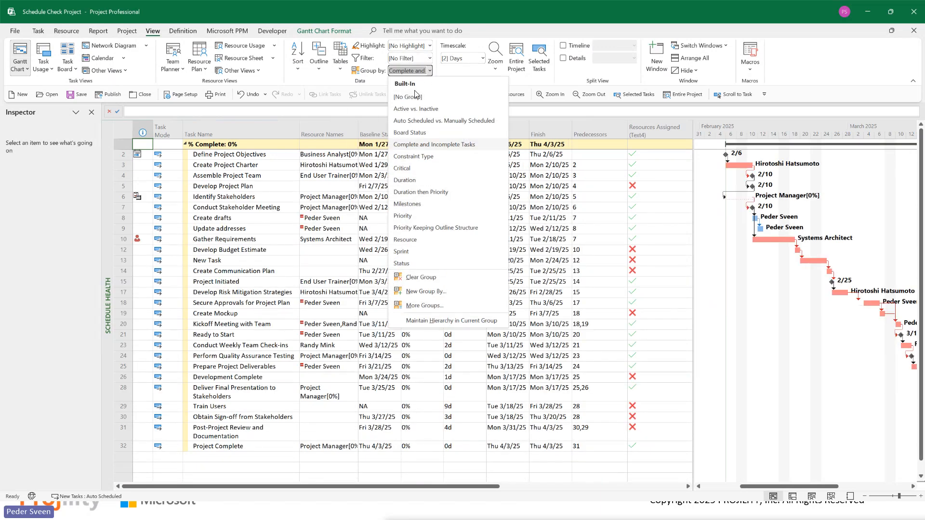
click(419, 98)
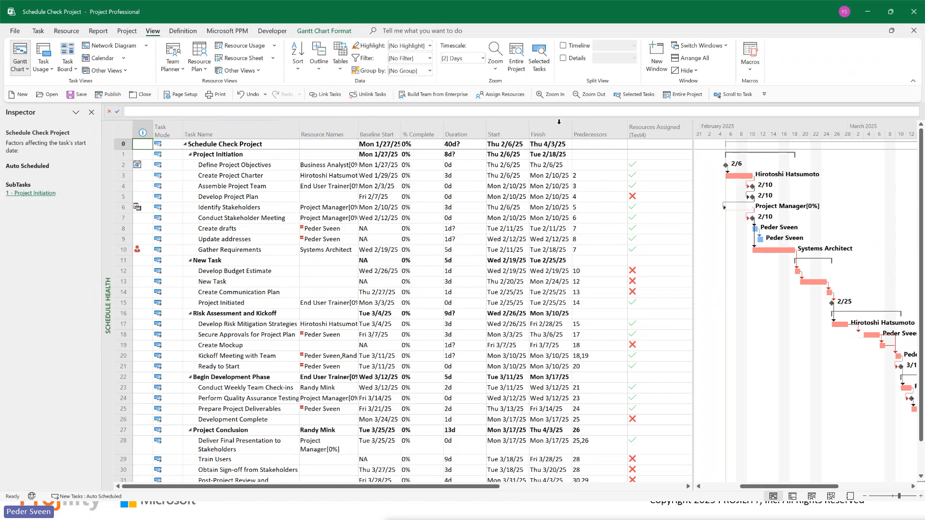